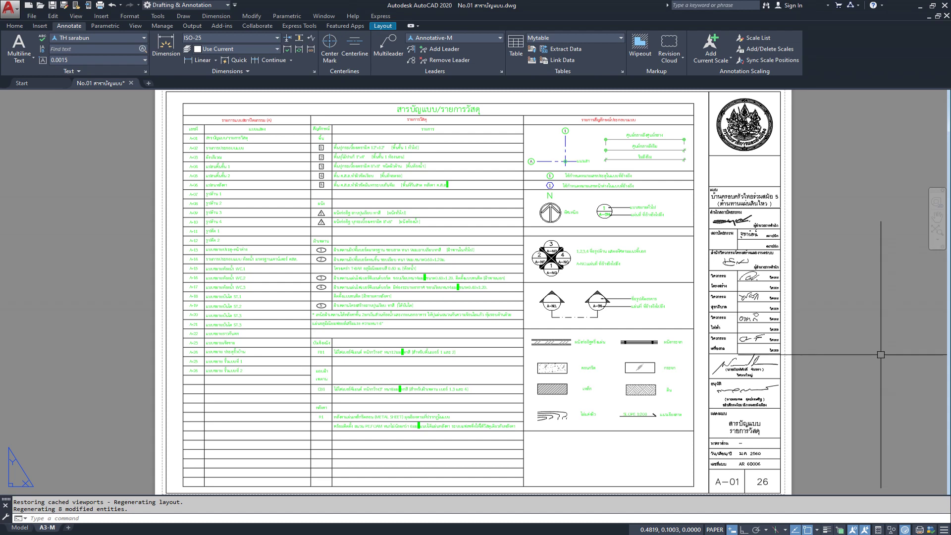
- Switch to model space and bring the whole drawing-list schedule into view, shifted left
left_click(21, 528)
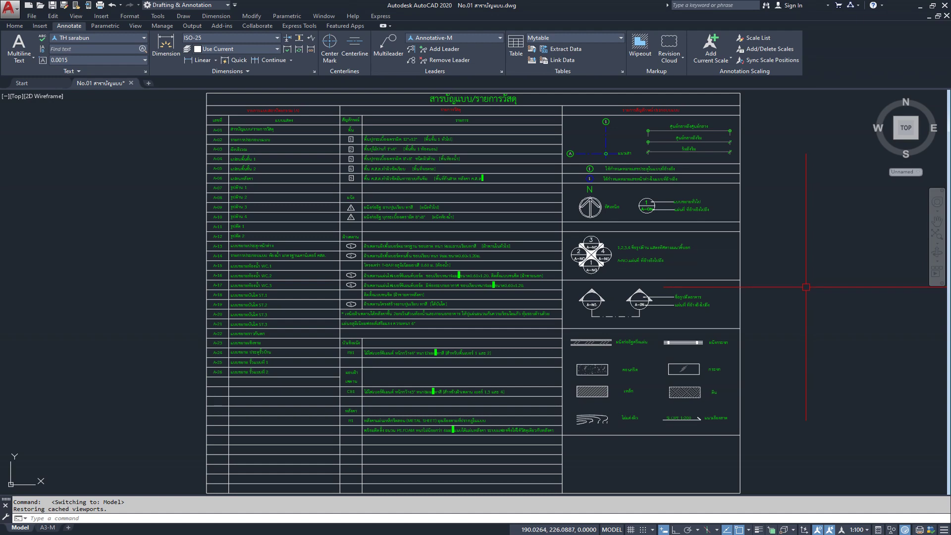
scroll(424, 285, "down", 2)
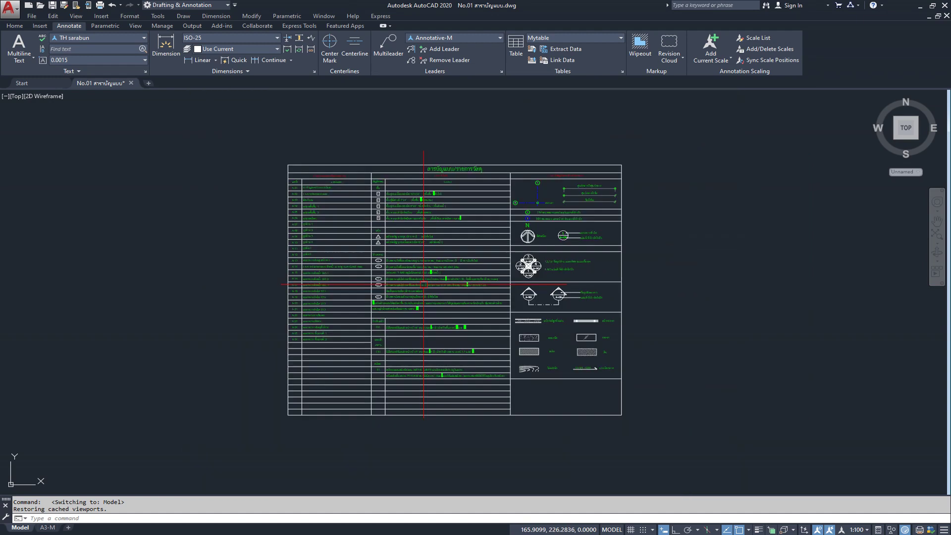
middle_click_drag(423, 285, 301, 290)
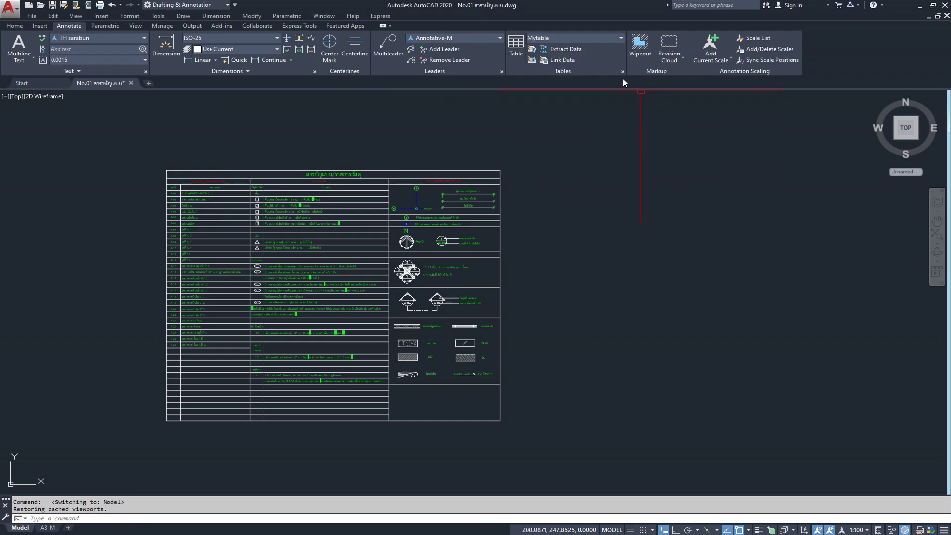
left_click(578, 36)
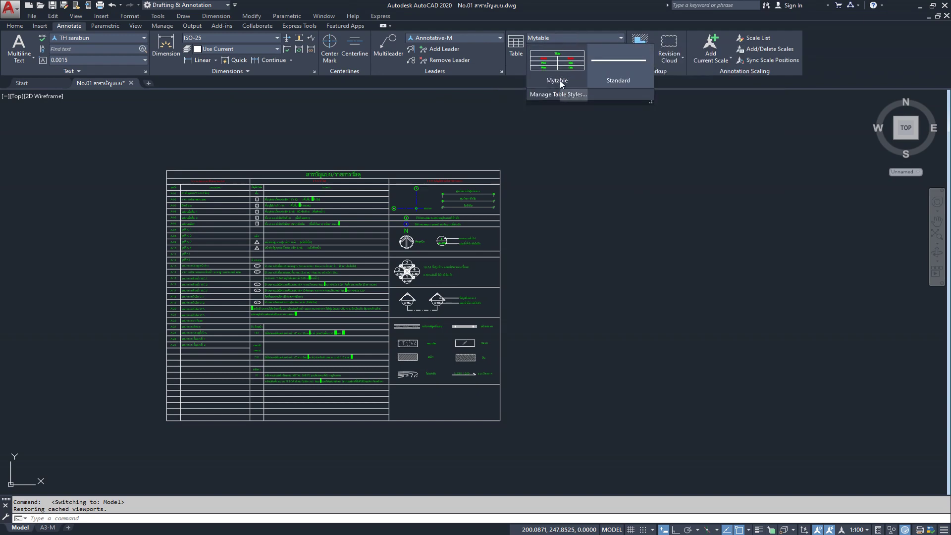
left_click(515, 48)
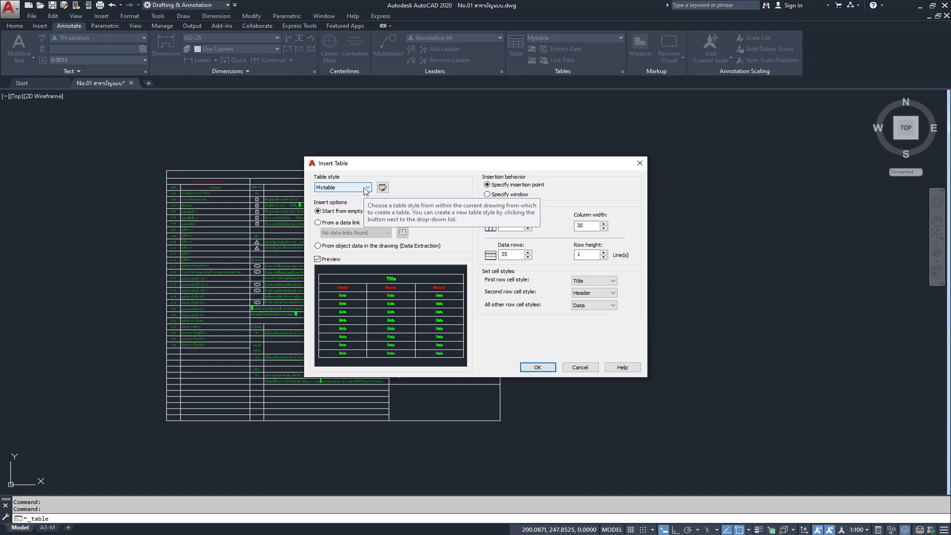
left_click(366, 187)
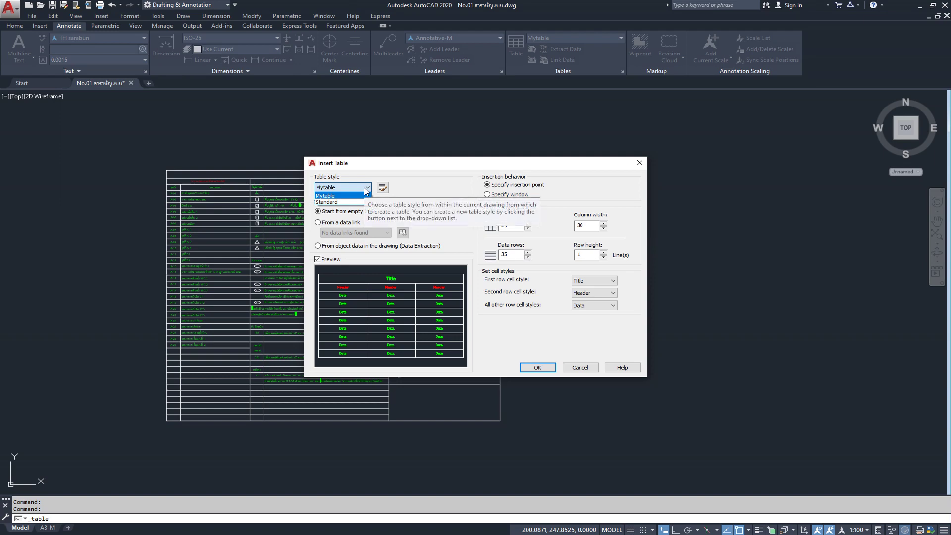
left_click(366, 191)
left_click(643, 167)
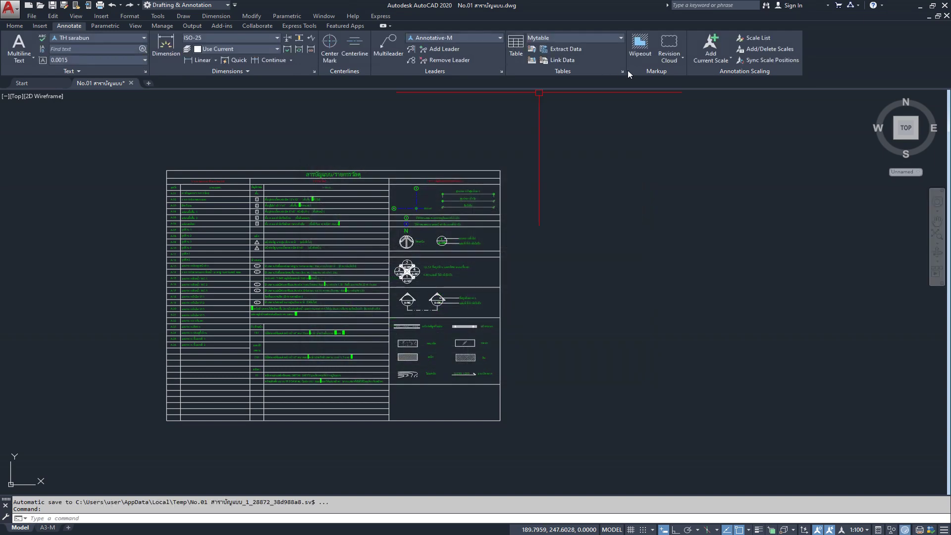
left_click(623, 72)
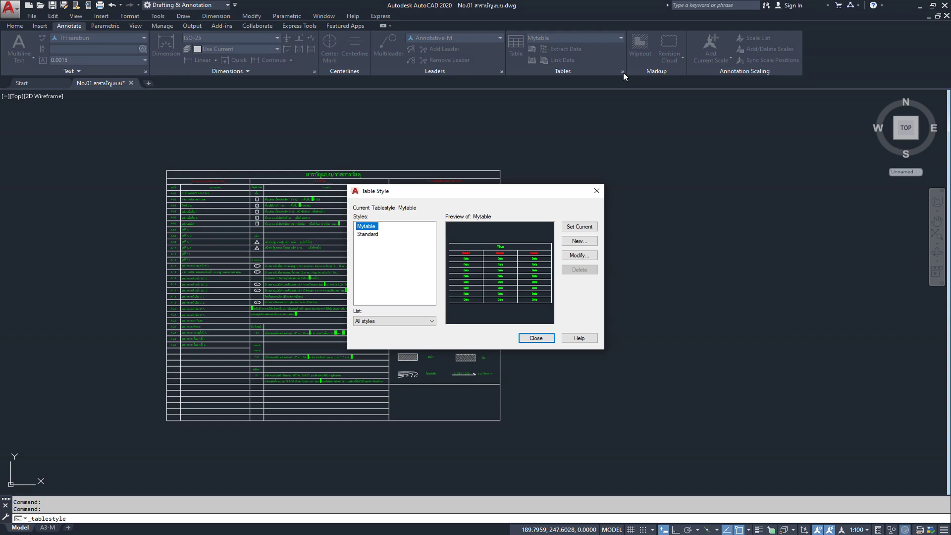
left_click(367, 234)
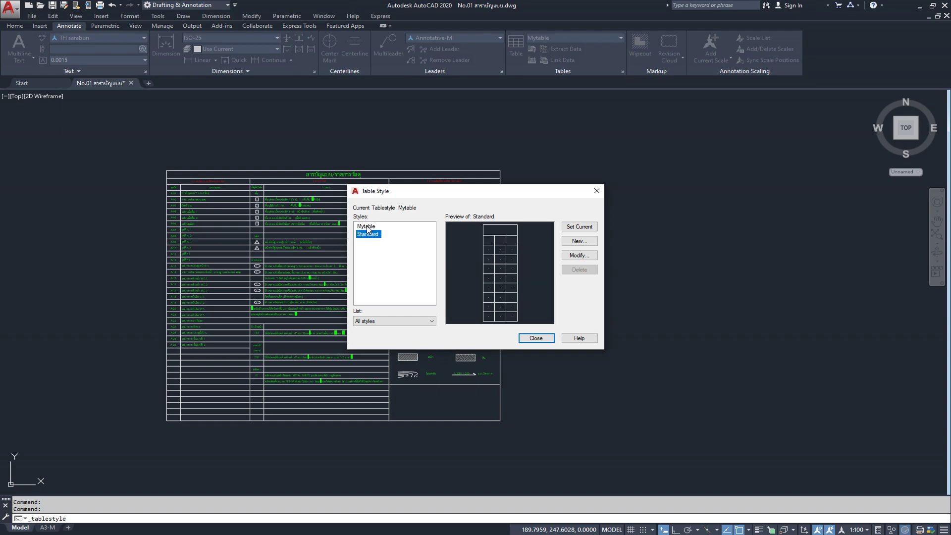
left_click(367, 227)
left_click(579, 241)
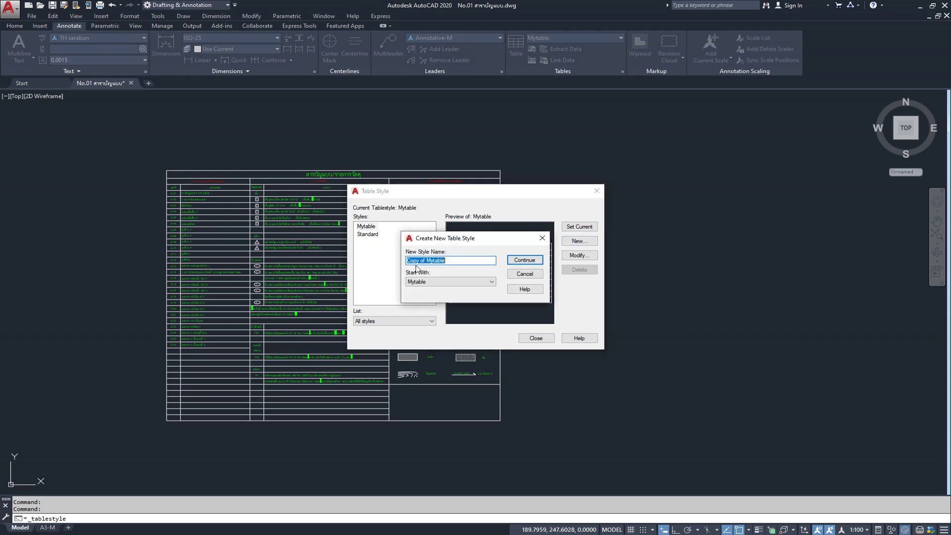
left_click(543, 240)
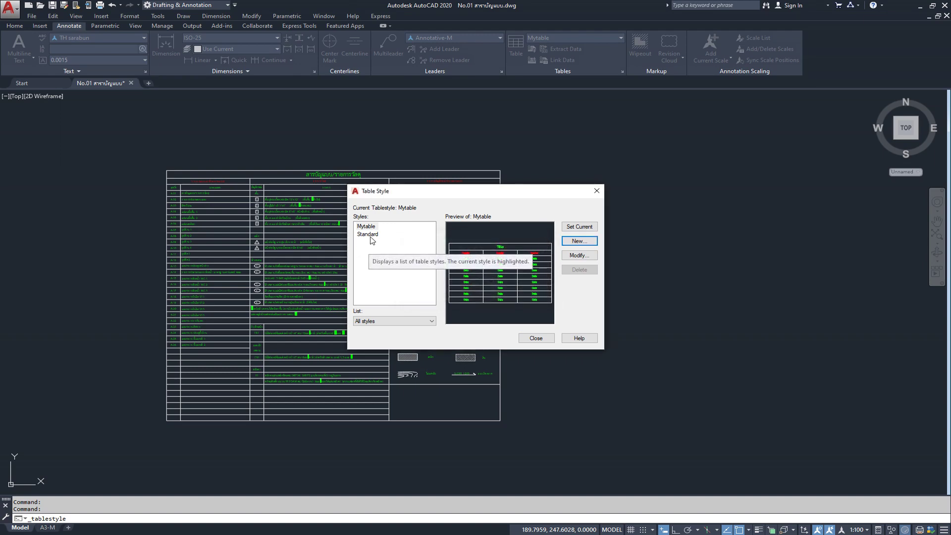
left_click(597, 191)
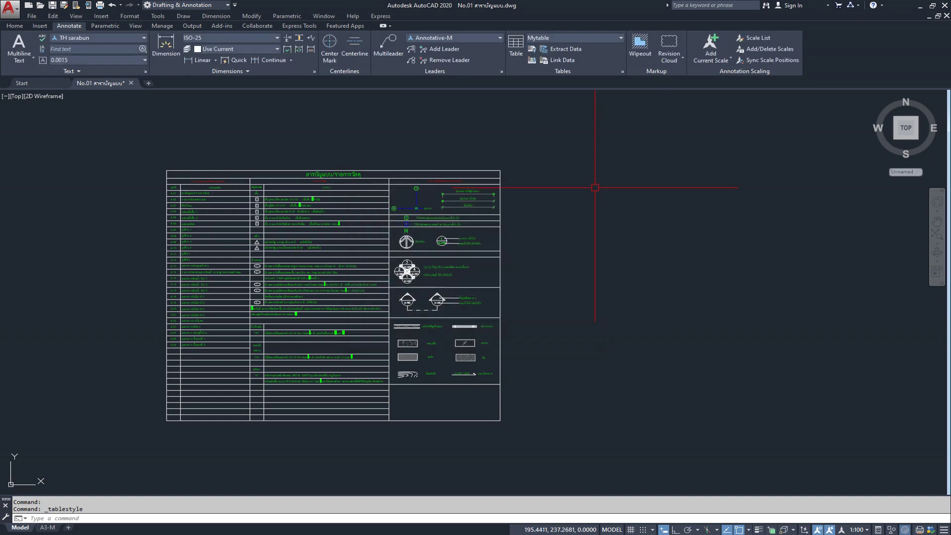
left_click(514, 42)
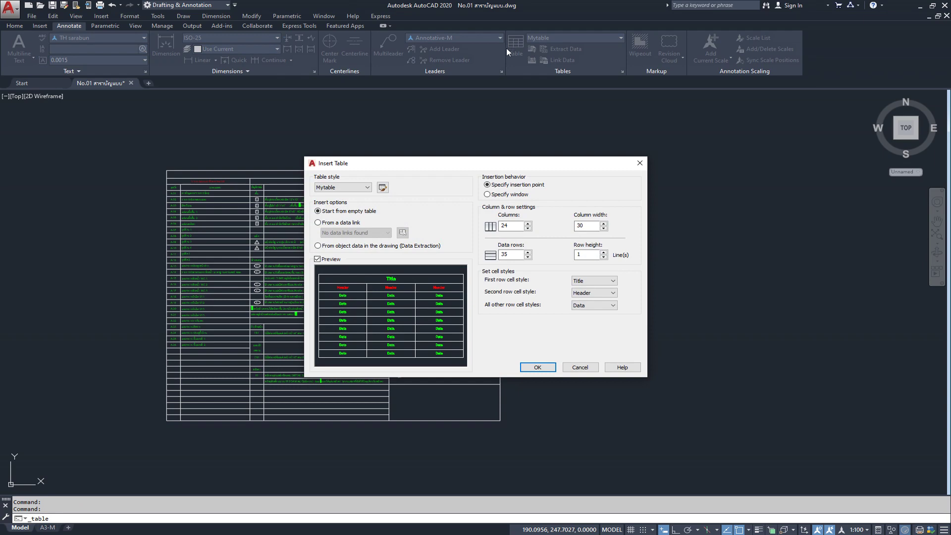
- Keep Mytable as the table style and open it for modification
left_click(369, 191)
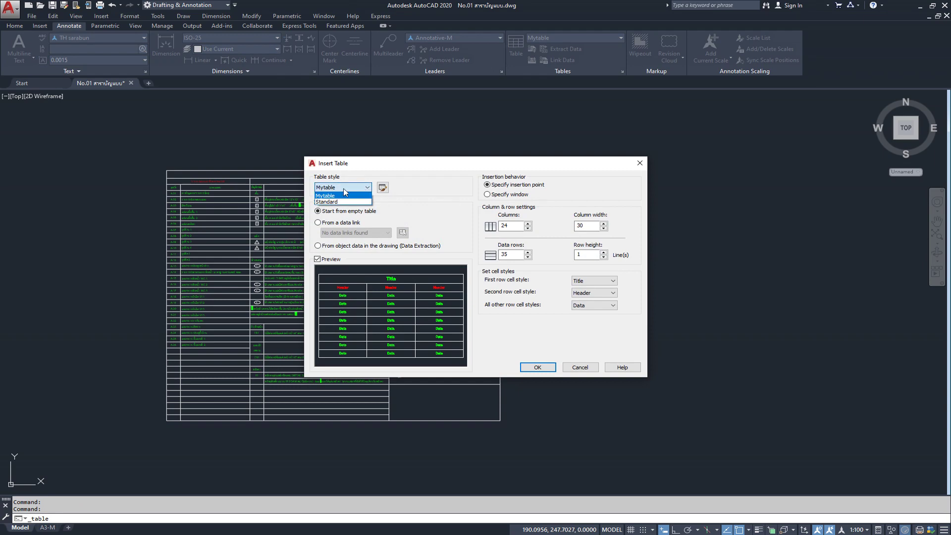
left_click(324, 201)
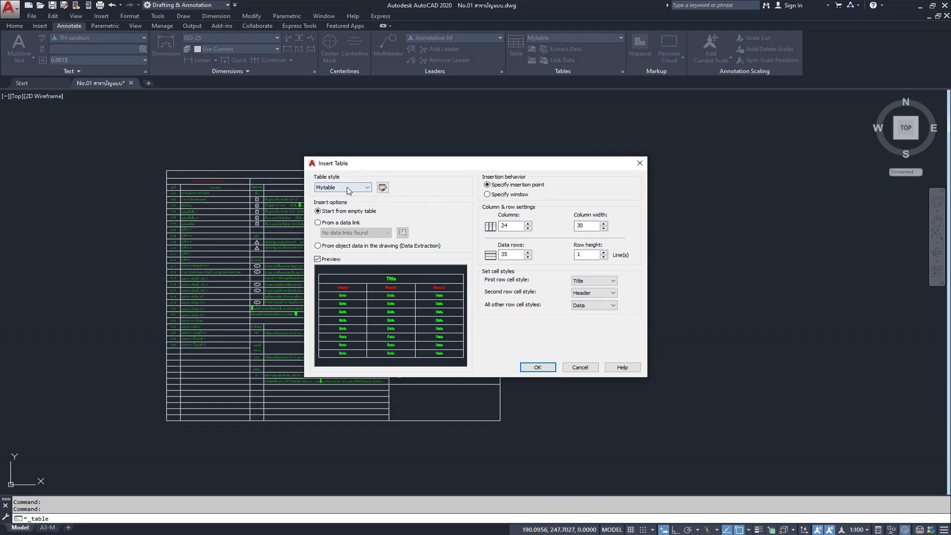
left_click(382, 188)
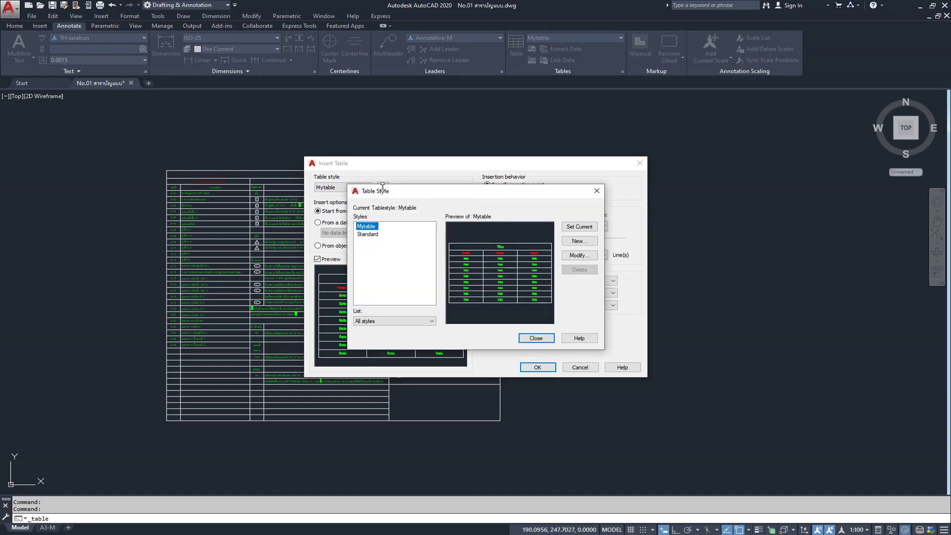
left_click(589, 258)
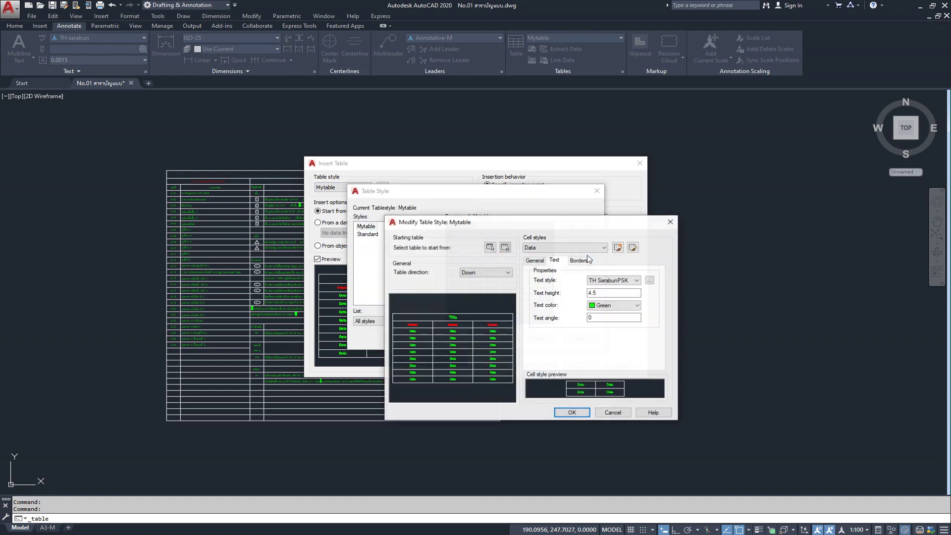
- Review Mytable's Title and Header cell style settings
left_click(556, 250)
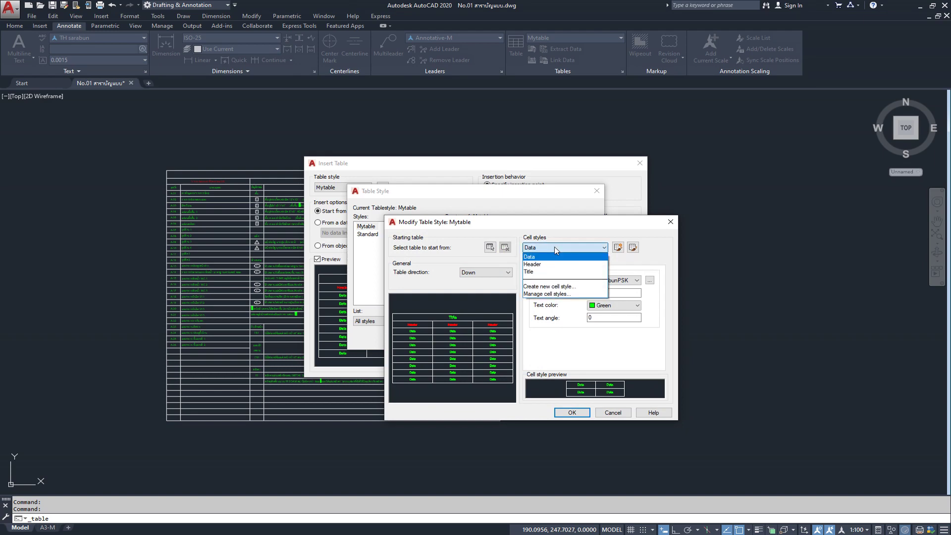
left_click(557, 273)
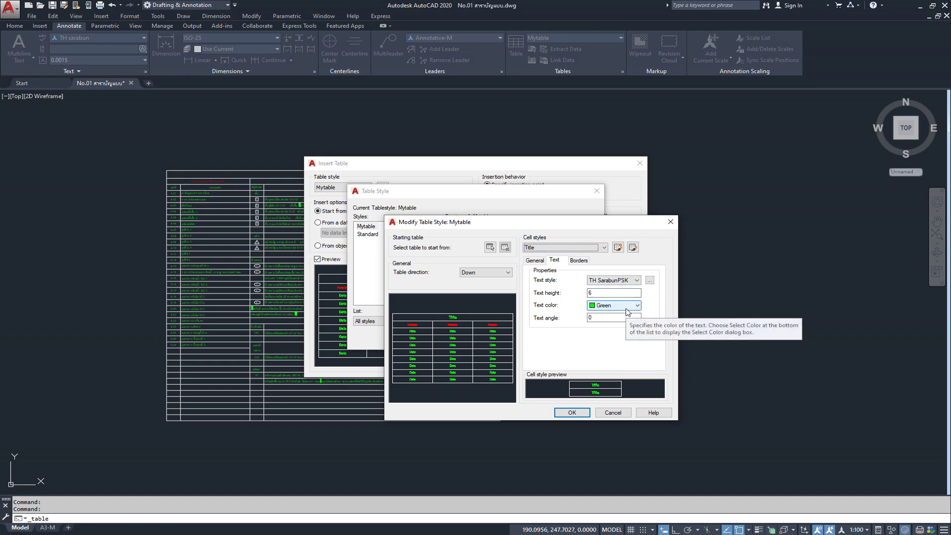
left_click(604, 247)
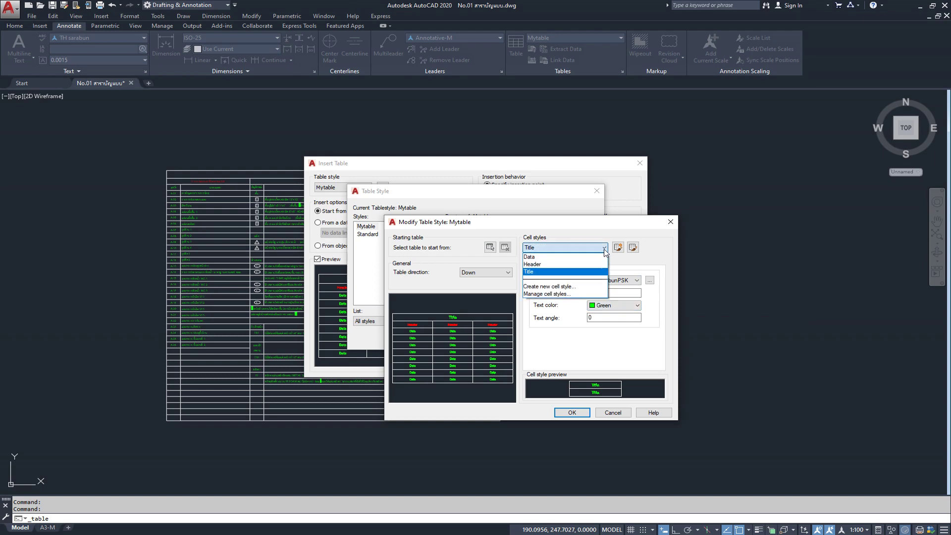
left_click(557, 266)
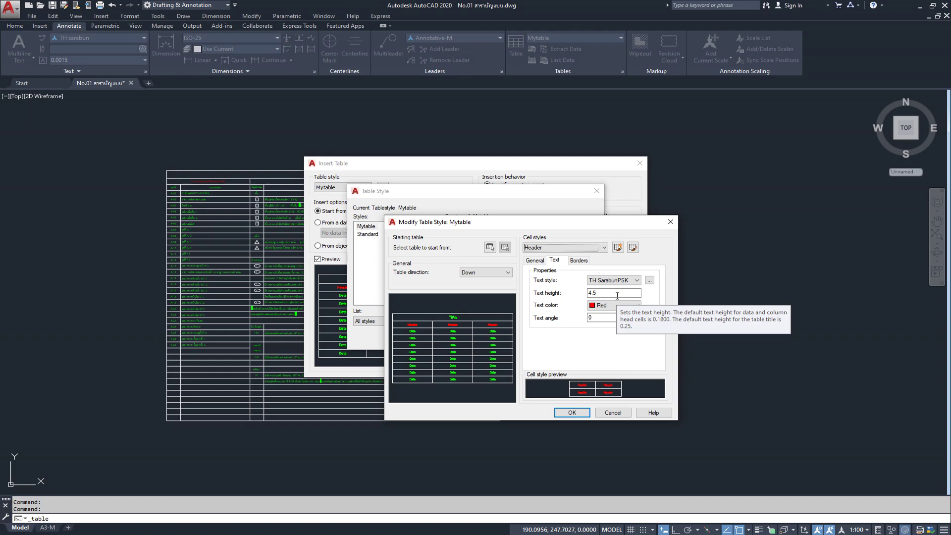
- Check the Data cell style (TH SarabunPSK, height 4.5, green) and accept Mytable
left_click(597, 247)
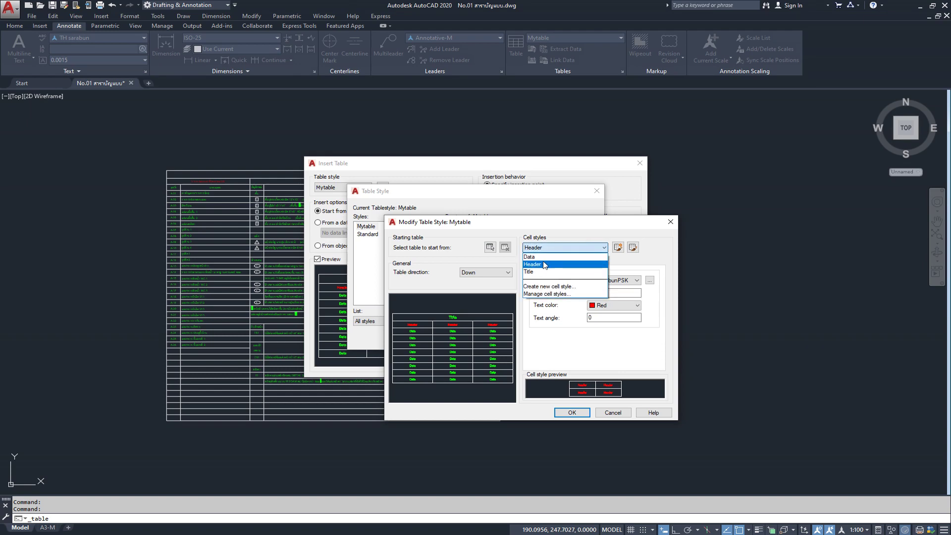
left_click(544, 263)
scroll(626, 306, "down", 2)
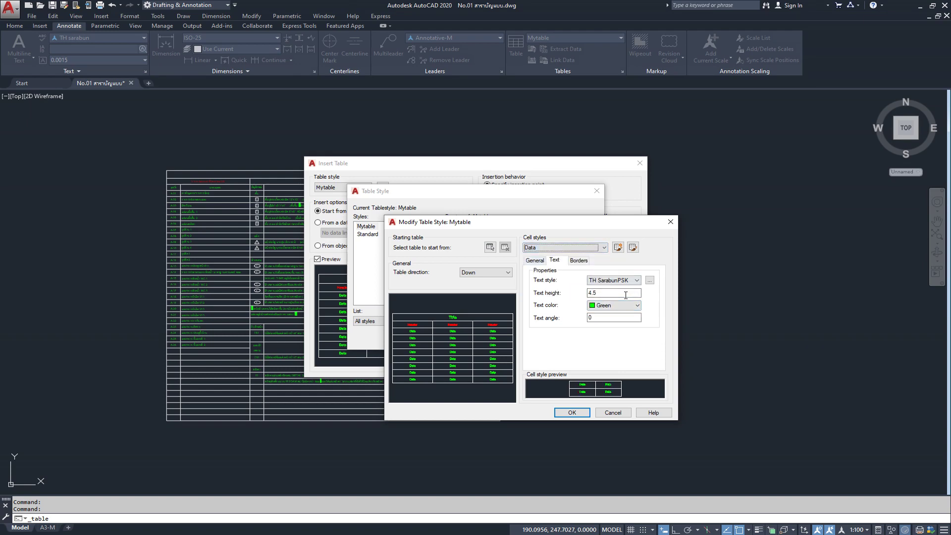
left_click(573, 413)
left_click(546, 369)
- Set the new table to 24 columns, 35 data rows and row height 1
left_click(535, 340)
double_click(516, 227)
type("24")
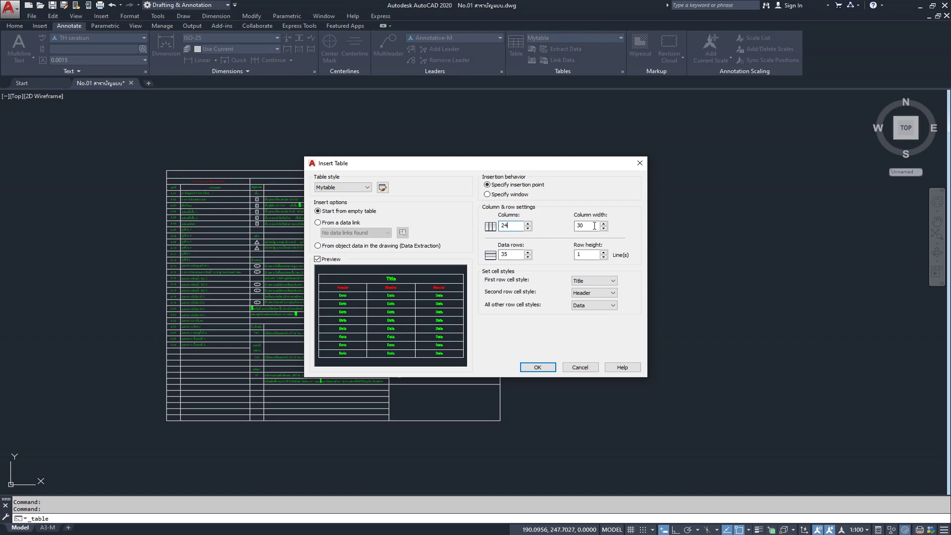
left_click(504, 258)
left_click(596, 255)
left_click(537, 367)
- Place the blank table right of the schedule and leave cell text editing
scroll(351, 191, "down", 6)
scroll(350, 186, "down", 2)
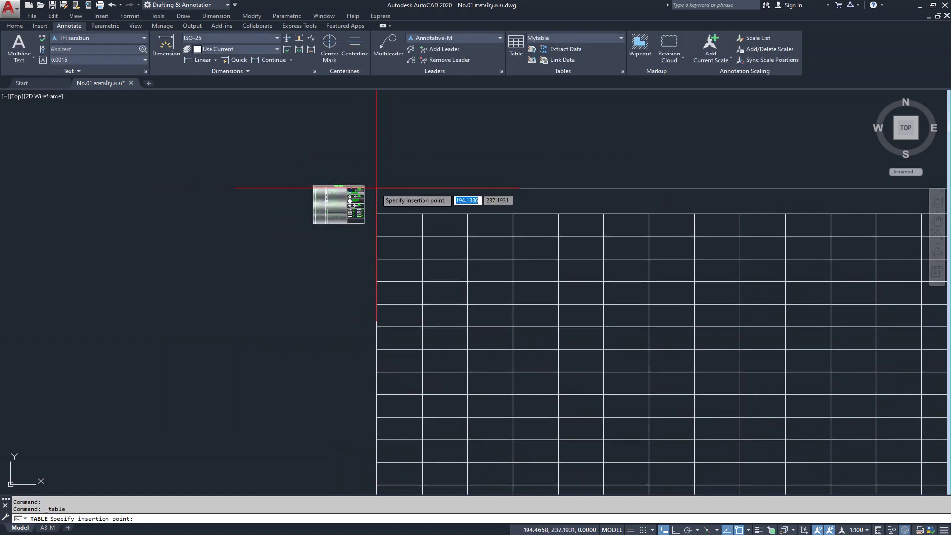
scroll(375, 186, "up", 4)
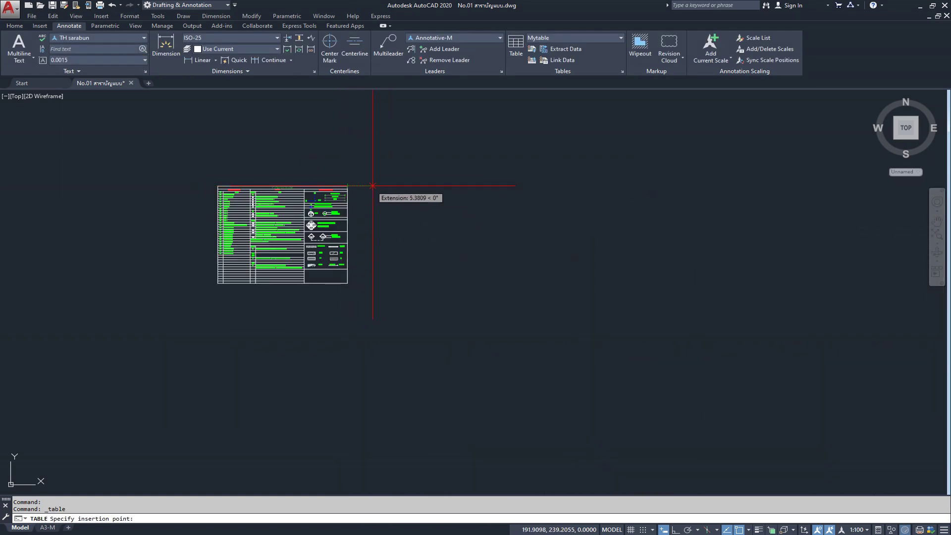
left_click(378, 187)
scroll(428, 266, "down", 4)
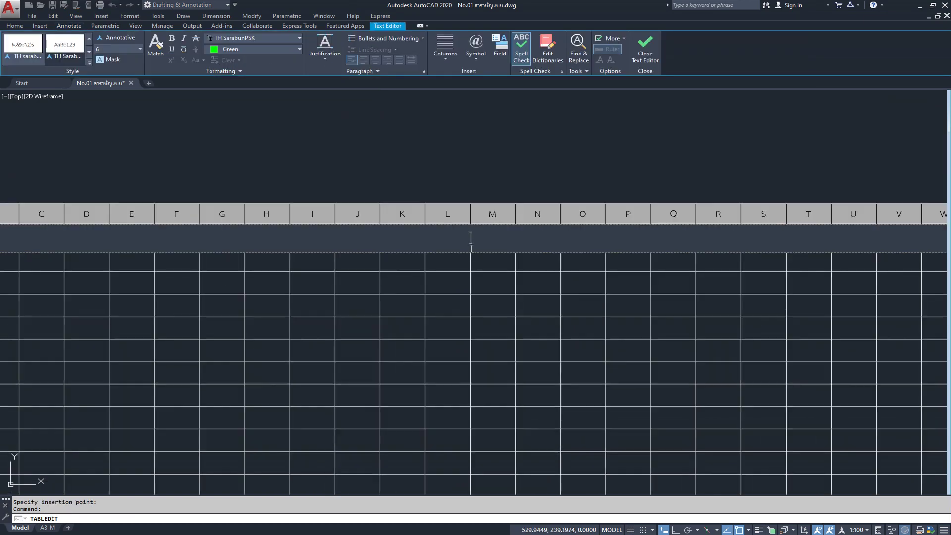
scroll(451, 153, "down", 1)
left_click(450, 153)
scroll(552, 187, "down", 1)
scroll(283, 208, "down", 3)
scroll(283, 207, "up", 8)
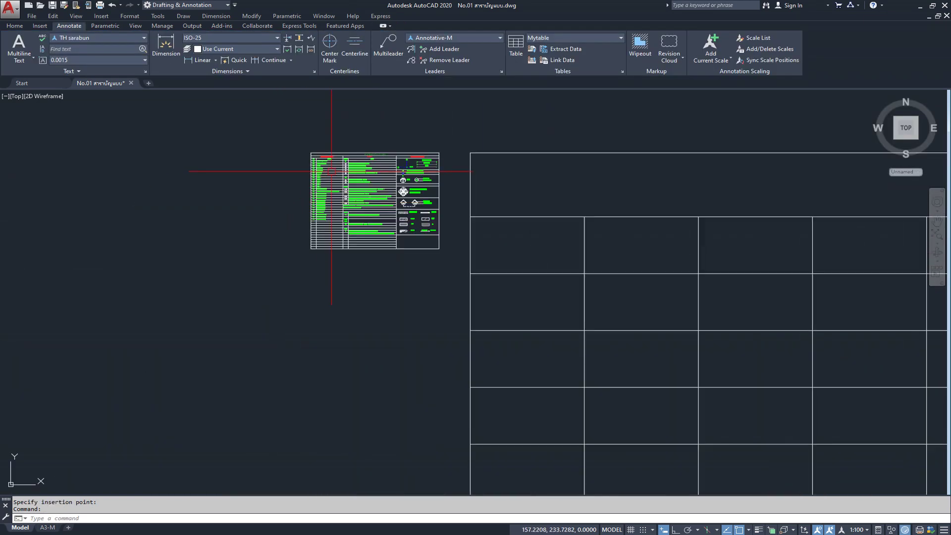
scroll(344, 223, "up", 4)
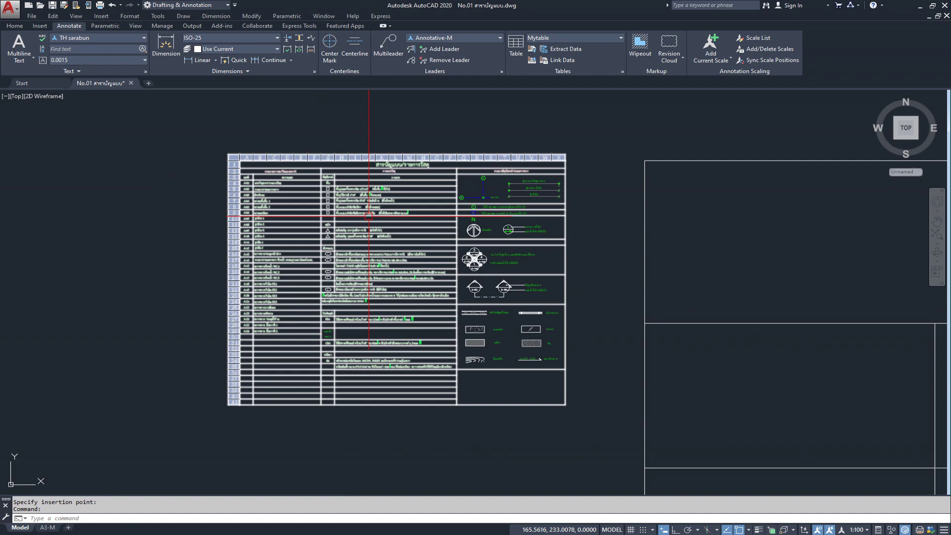
middle_click_drag(411, 137, 406, 171)
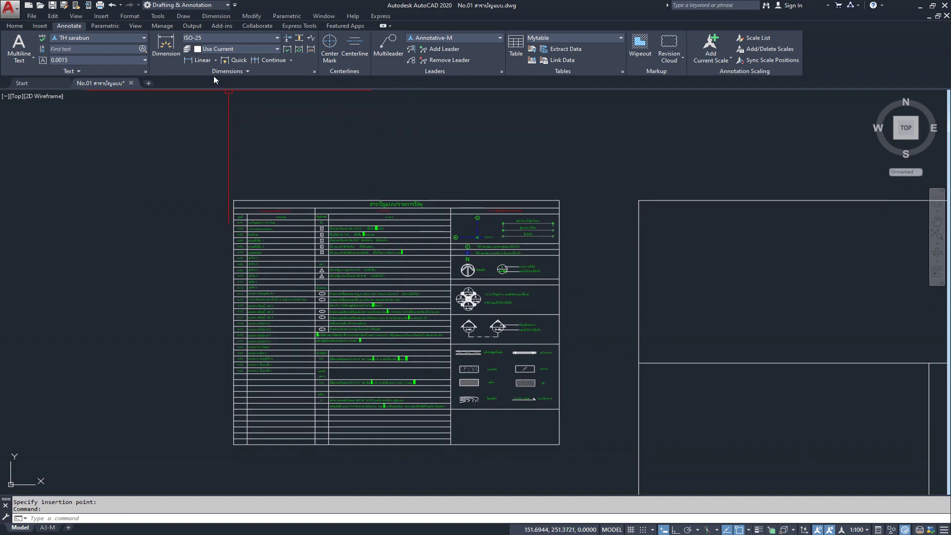
left_click(202, 60)
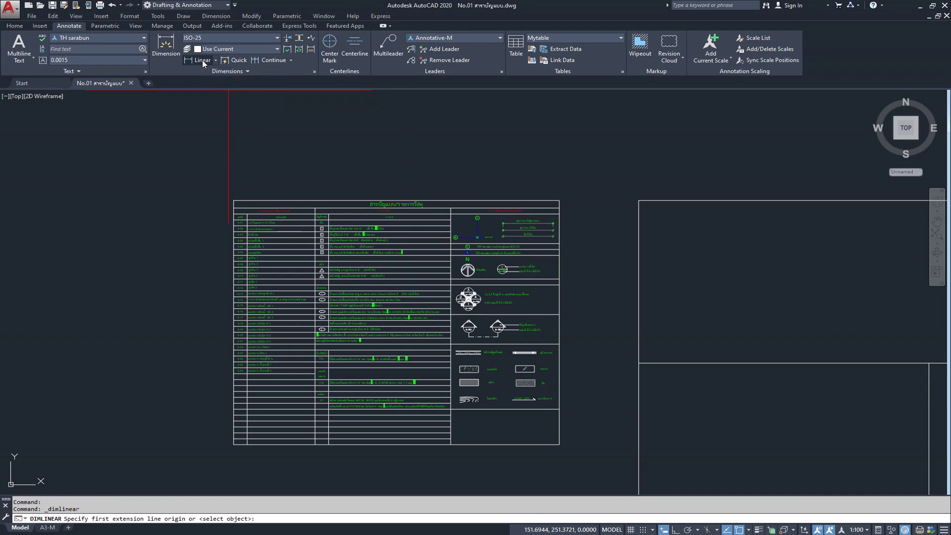
left_click(234, 201)
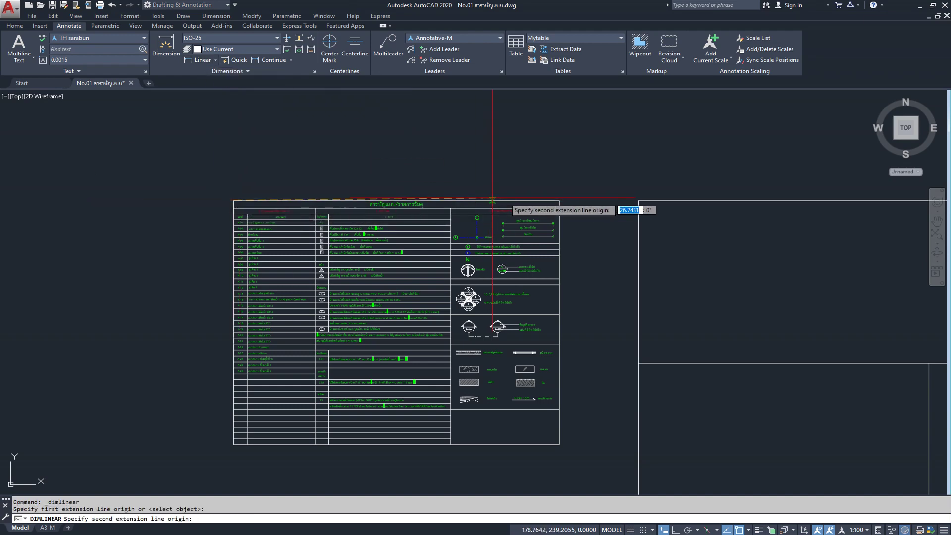
left_click(558, 200)
left_click(531, 170)
scroll(399, 144, "up", 2)
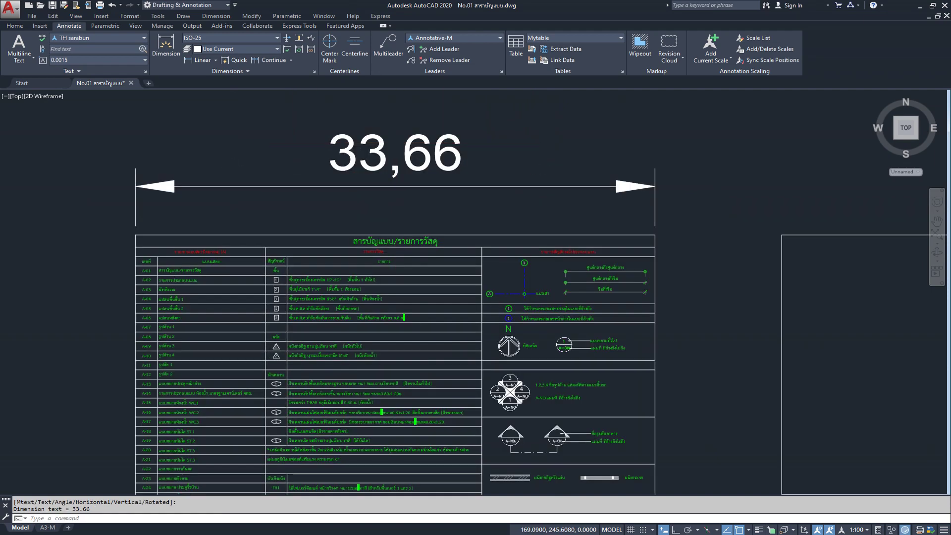
scroll(390, 141, "up", 2)
scroll(431, 197, "down", 4)
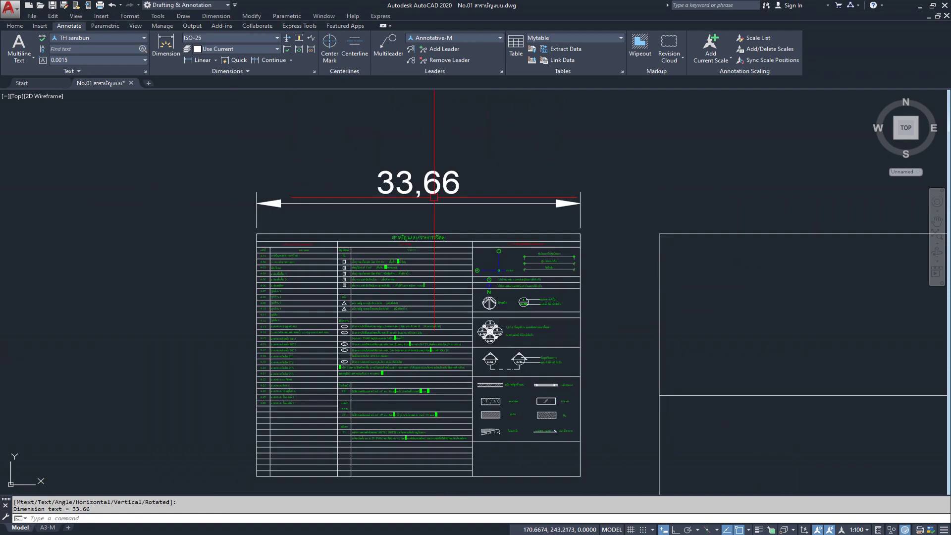
middle_click_drag(434, 197, 385, 201)
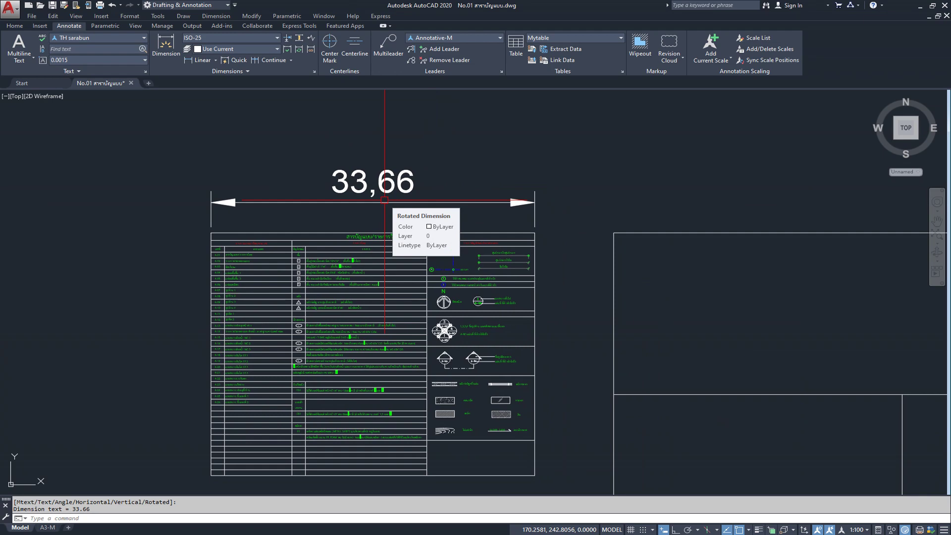
left_click(384, 203)
key("Delete")
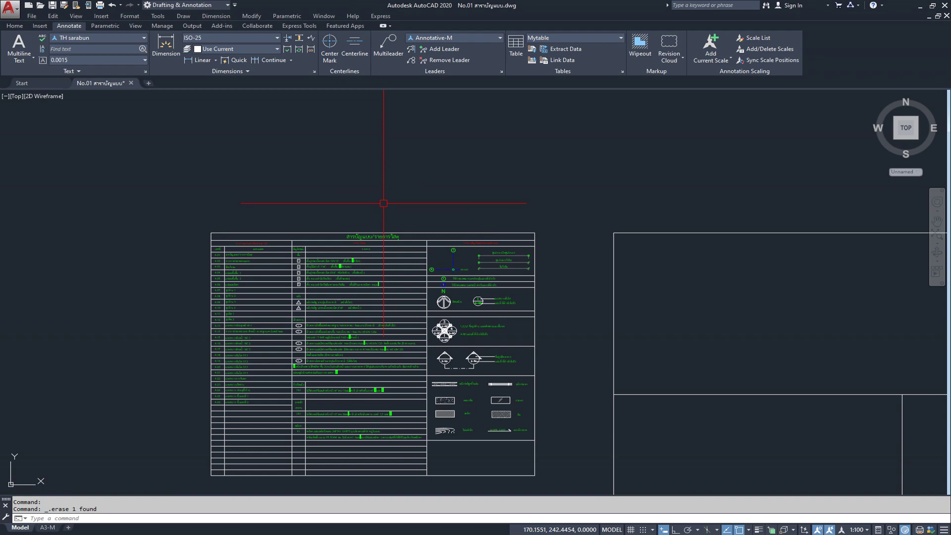
scroll(398, 203, "down", 2)
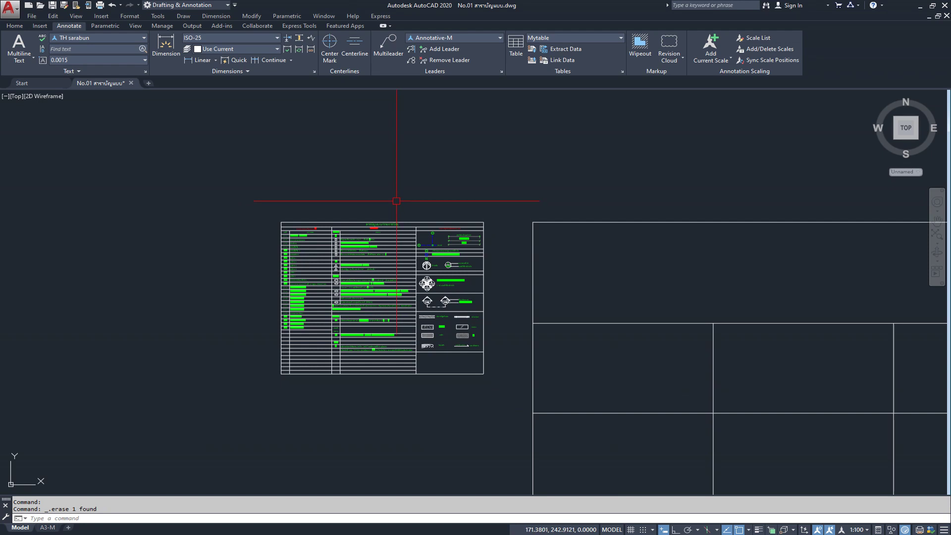
type("UN")
- Set the drawing units insertion scale to Meters
key("Return")
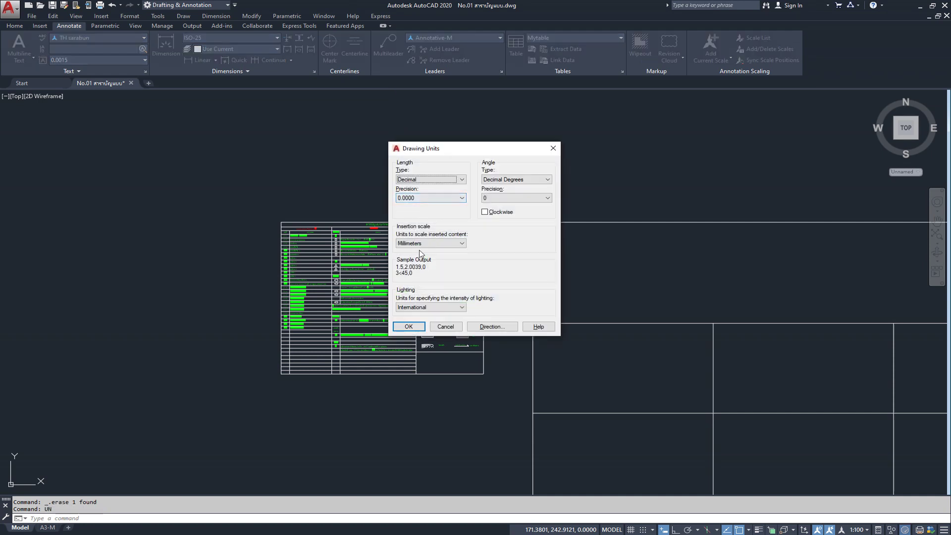
left_click(431, 244)
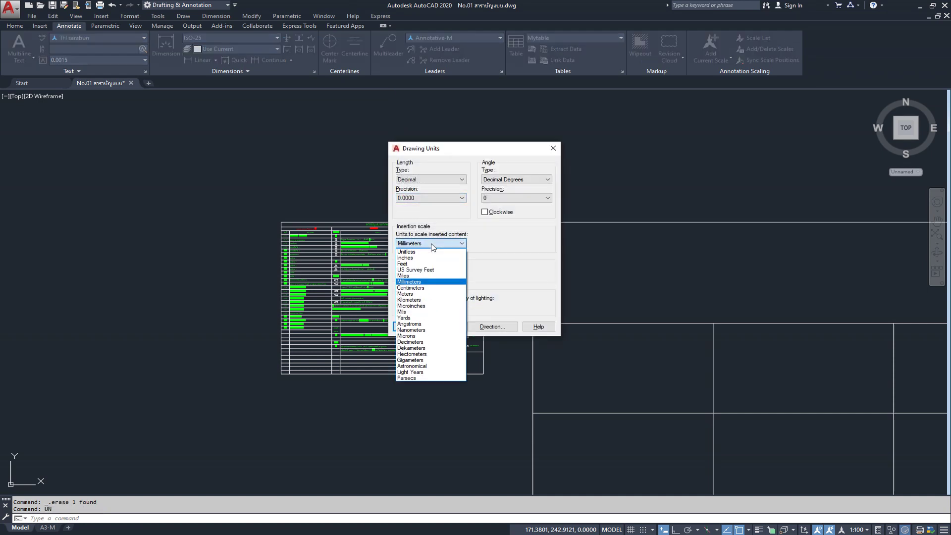
left_click(431, 294)
left_click(410, 327)
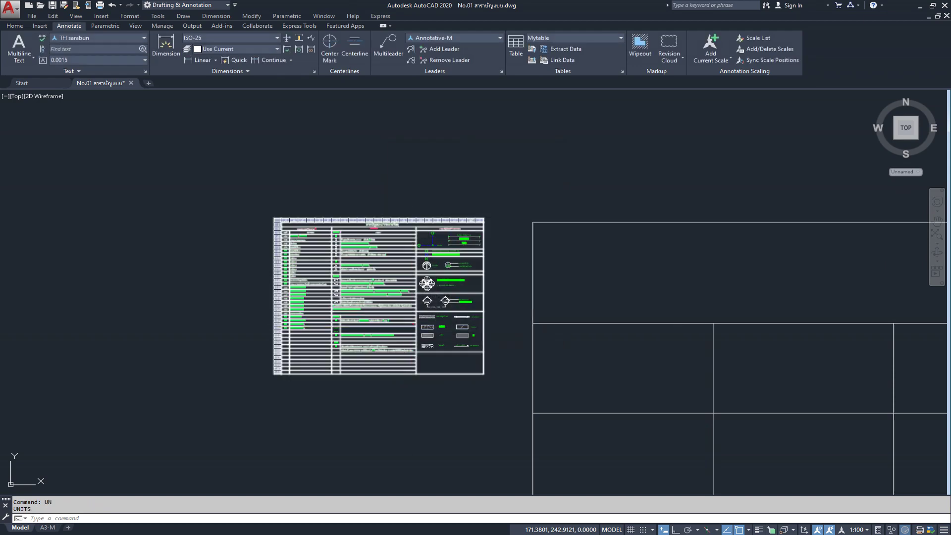
- Start scaling the grid table with its top-left corner as base point
scroll(404, 203, "down", 3)
middle_click_drag(381, 193, 404, 203)
scroll(387, 188, "down", 3)
scroll(365, 176, "down", 2)
scroll(401, 179, "up", 2)
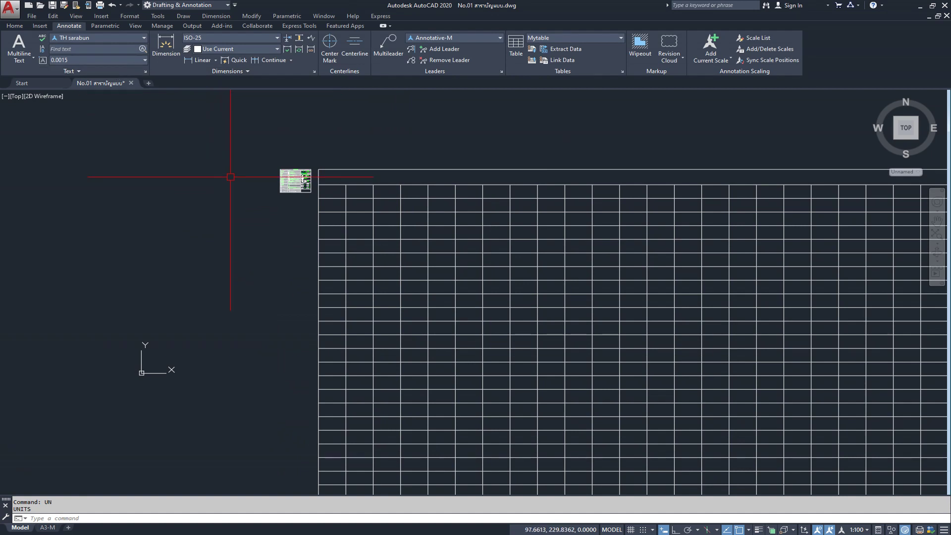
type("SC")
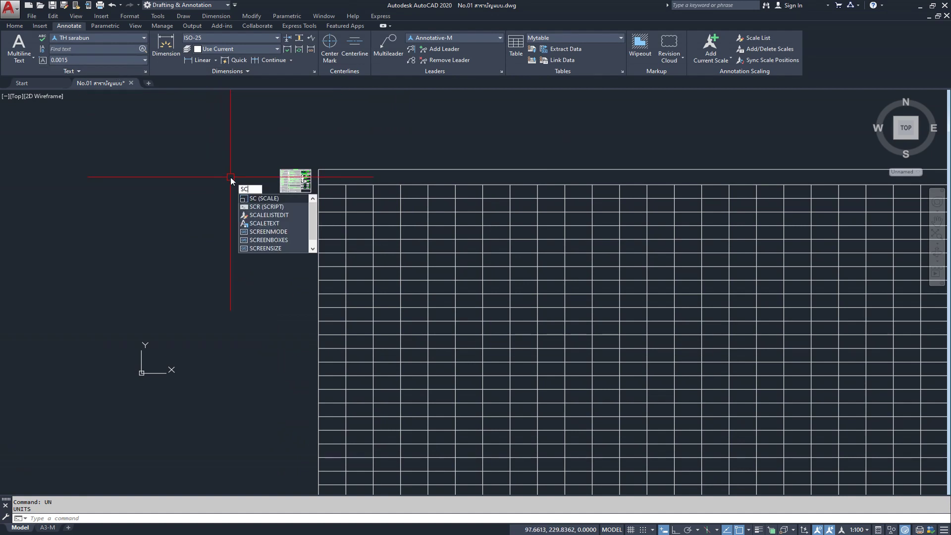
key("Return")
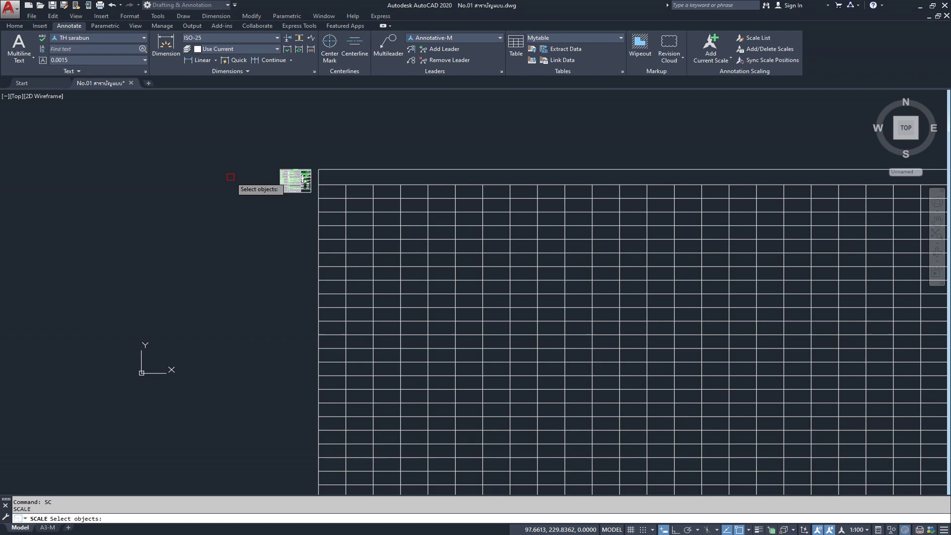
left_click(382, 170)
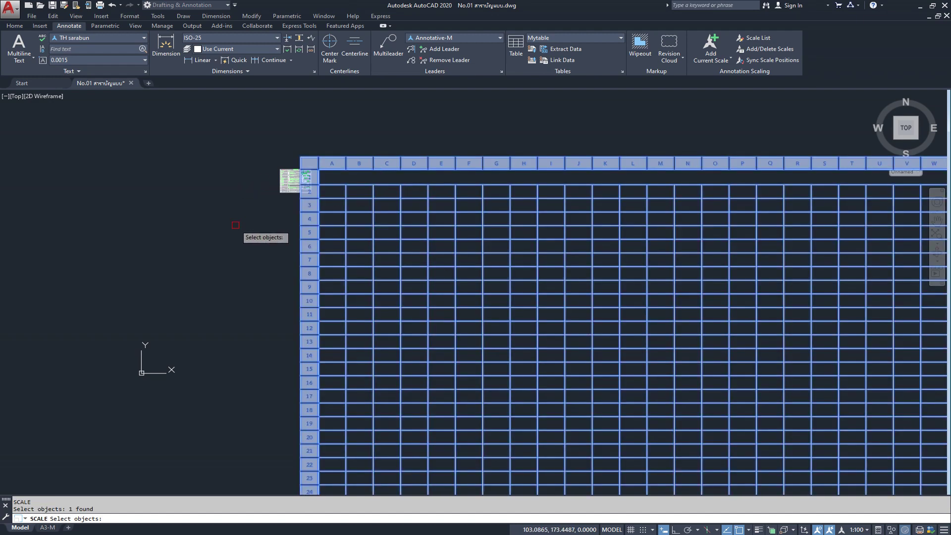
key("Return")
scroll(298, 171, "up", 5)
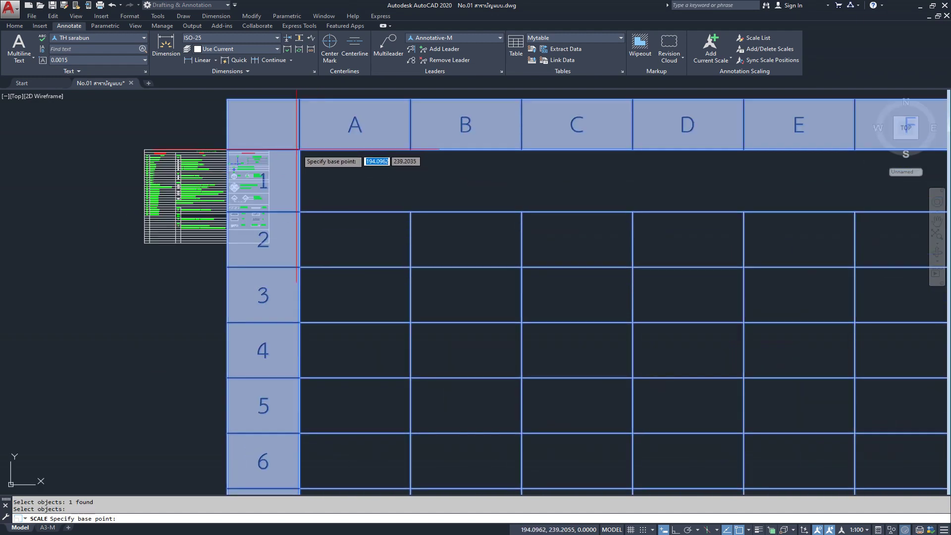
left_click(298, 148)
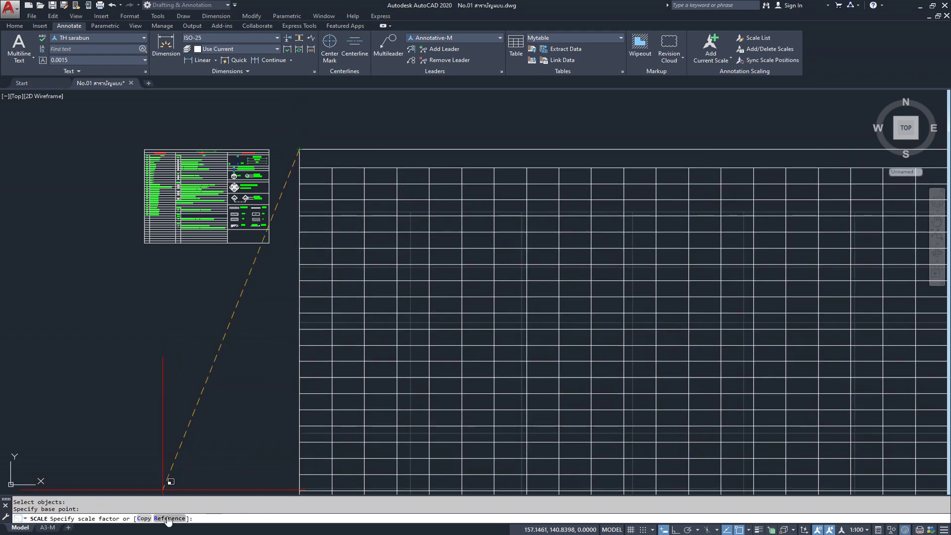
- Scale by reference from the table's top-left to top-right corner to a 33.66 width
left_click(168, 518)
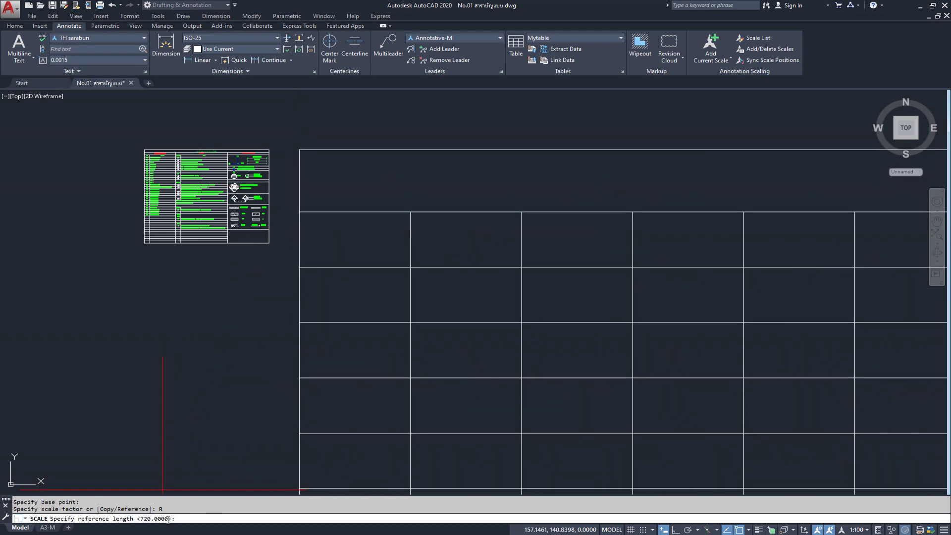
left_click(299, 150)
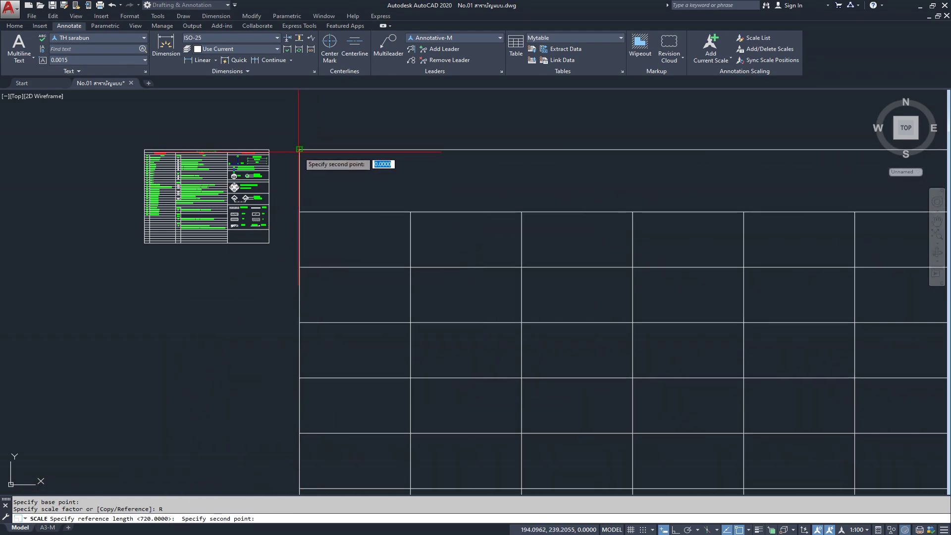
scroll(300, 153, "down", 5)
scroll(300, 153, "down", 5)
scroll(561, 168, "up", 7)
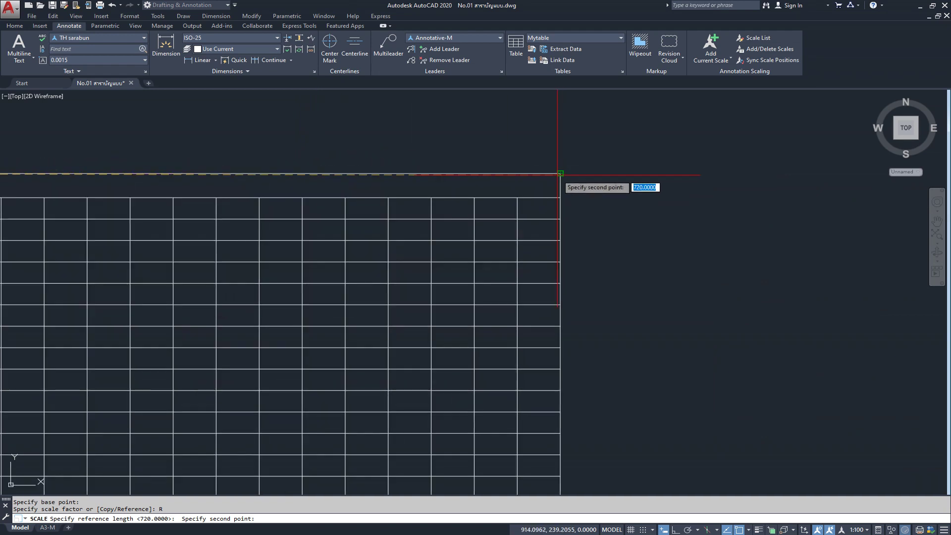
left_click(560, 174)
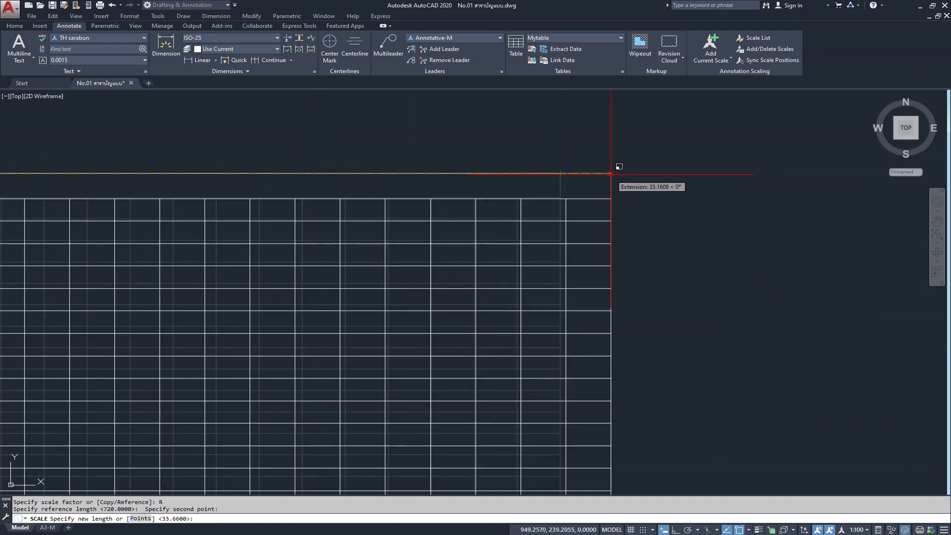
type("3720")
key("Return")
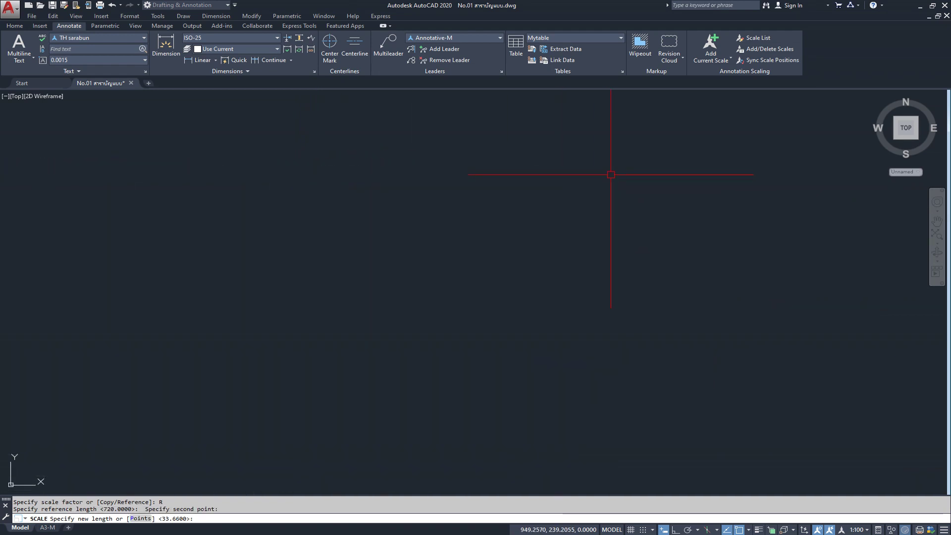
scroll(648, 185, "up", 3)
scroll(471, 208, "up", 5)
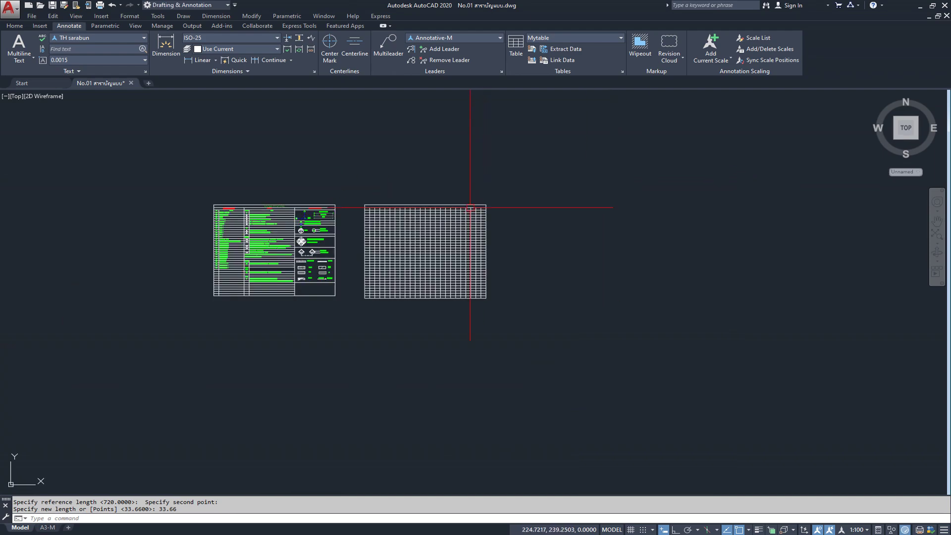
scroll(426, 209, "up", 2)
scroll(388, 207, "up", 5)
scroll(347, 232, "up", 2)
scroll(317, 208, "down", 4)
scroll(440, 155, "up", 2)
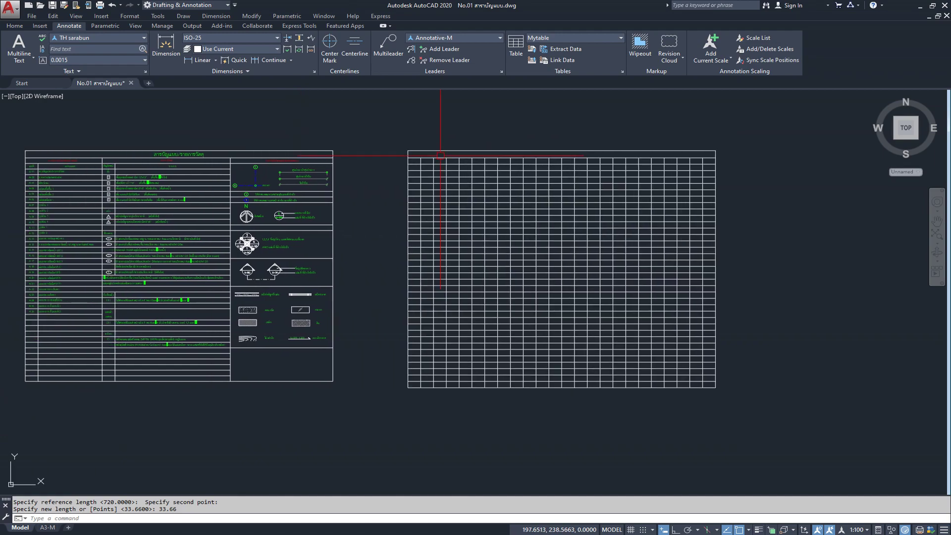
scroll(58, 151, "up", 4)
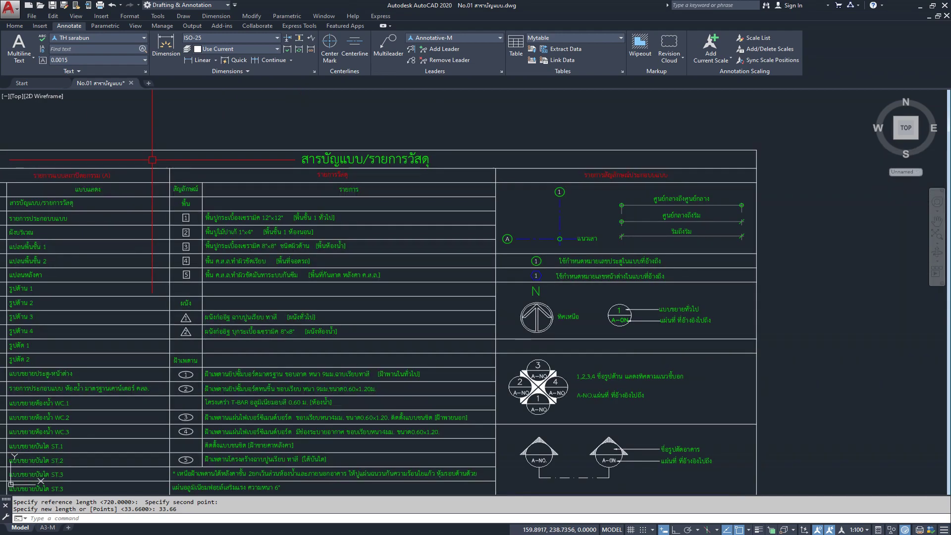
scroll(152, 159, "down", 3)
scroll(467, 206, "down", 1)
scroll(404, 188, "up", 4)
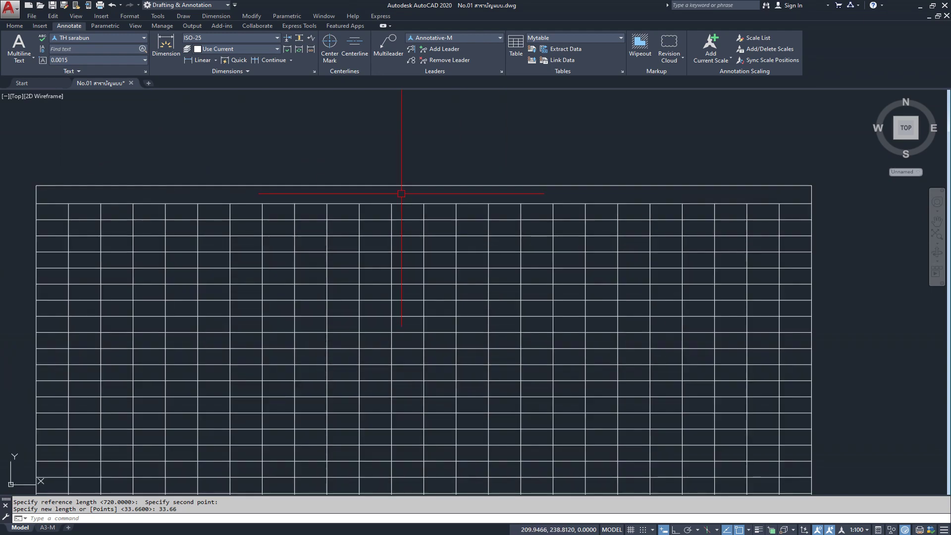
- Enter the Thai title สารบัญแบบ/รายการวัสดุ at text height 0.4 in the title row
double_click(404, 195)
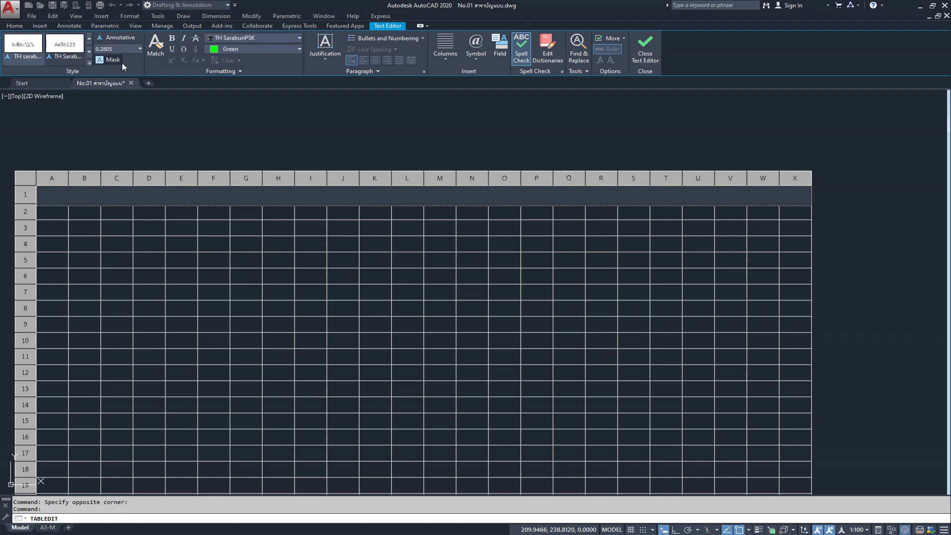
left_click(139, 48)
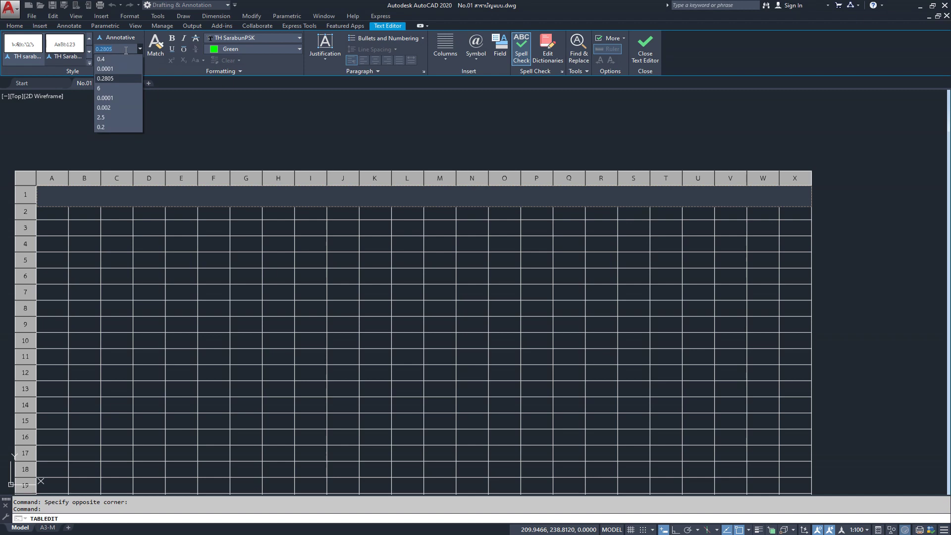
left_click(124, 59)
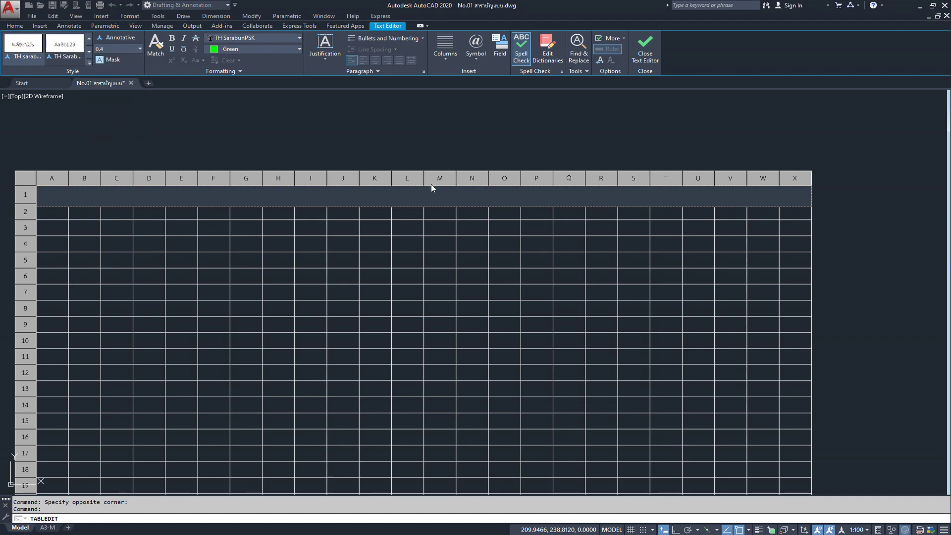
scroll(503, 209, "down", 4)
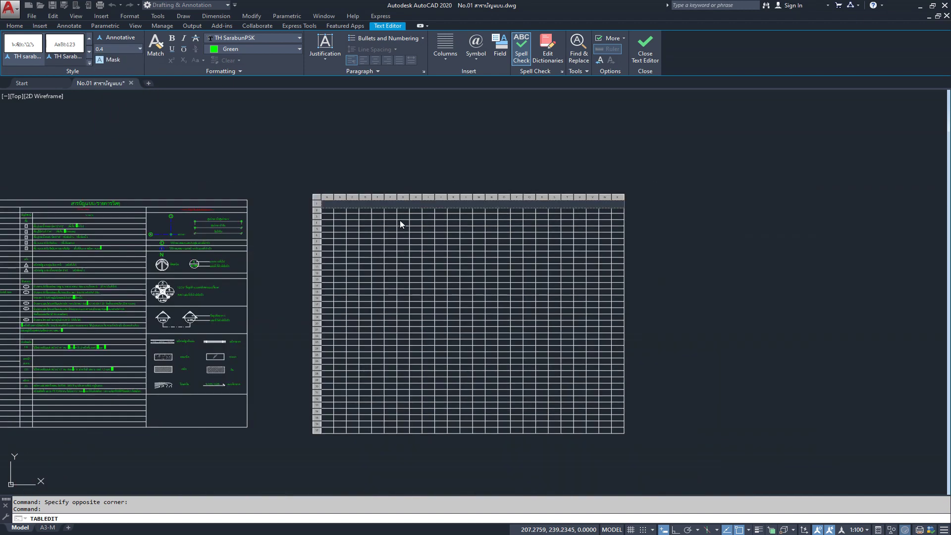
type("ส")
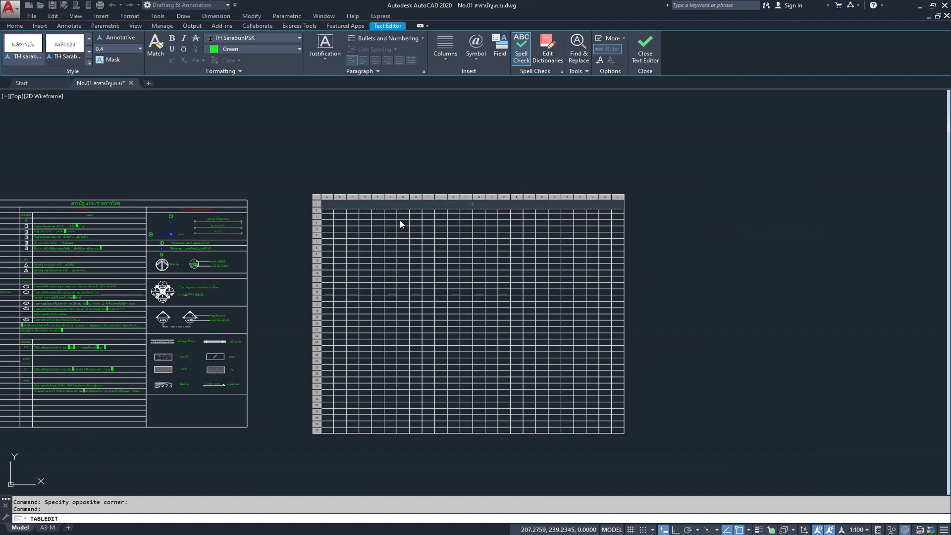
type("สารบ")
type("ญ")
type("แบบ")
type("รา")
type("ยการ")
type("วัสด")
key("Escape")
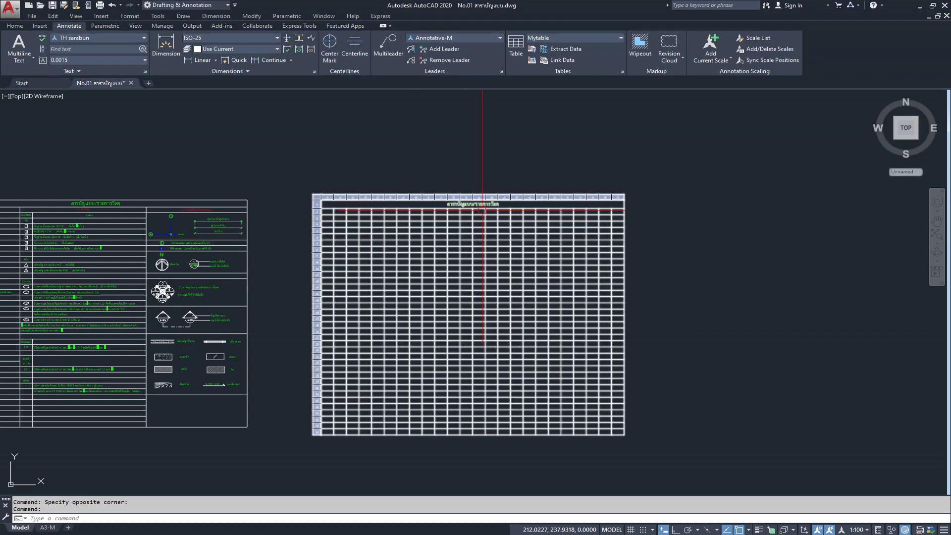
scroll(483, 203, "up", 8)
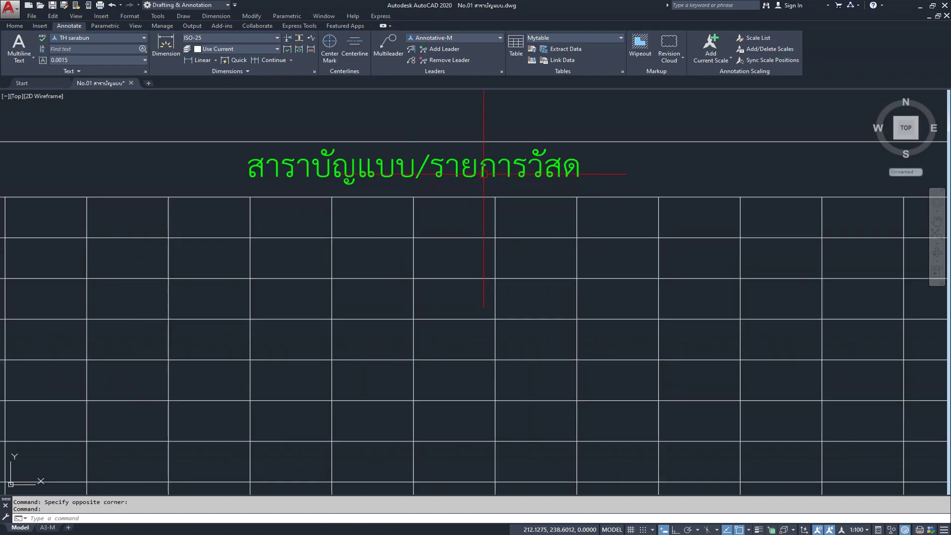
- Reopen the title cell and remove the stray '6' from the text
double_click(483, 174)
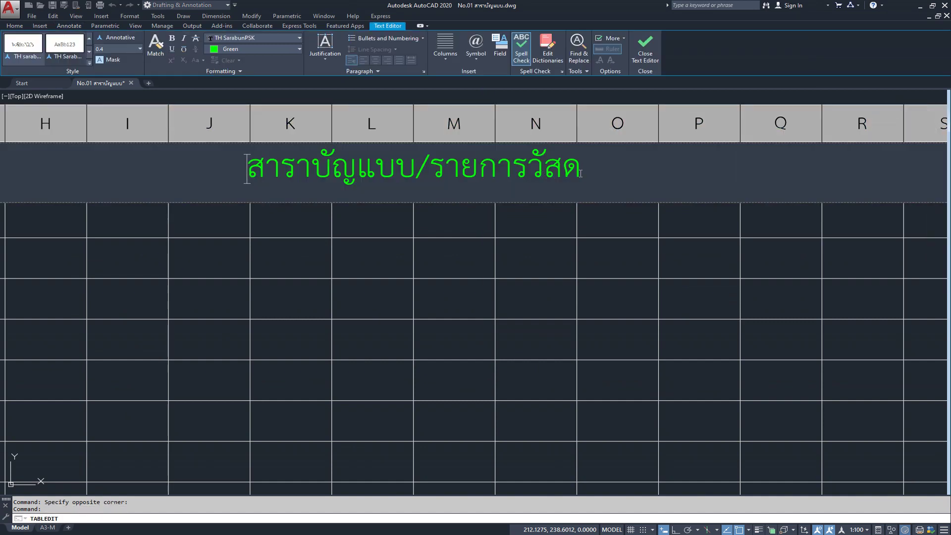
type("6")
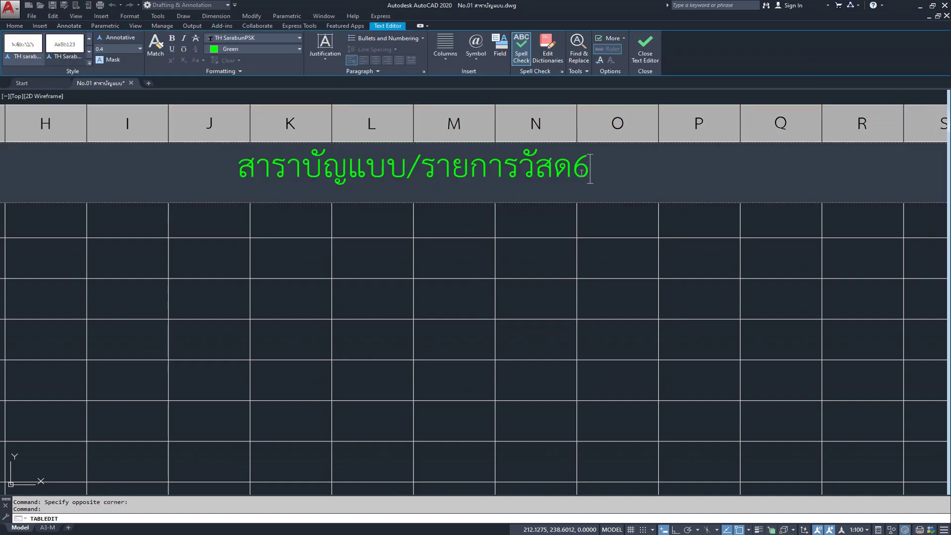
key("BackSpace")
type("ุ")
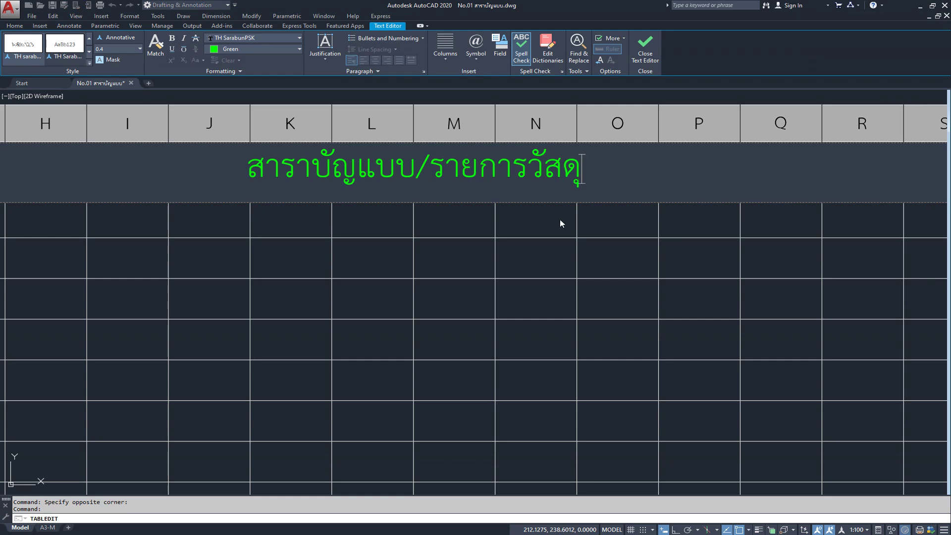
key("Escape")
scroll(478, 96, "down", 2)
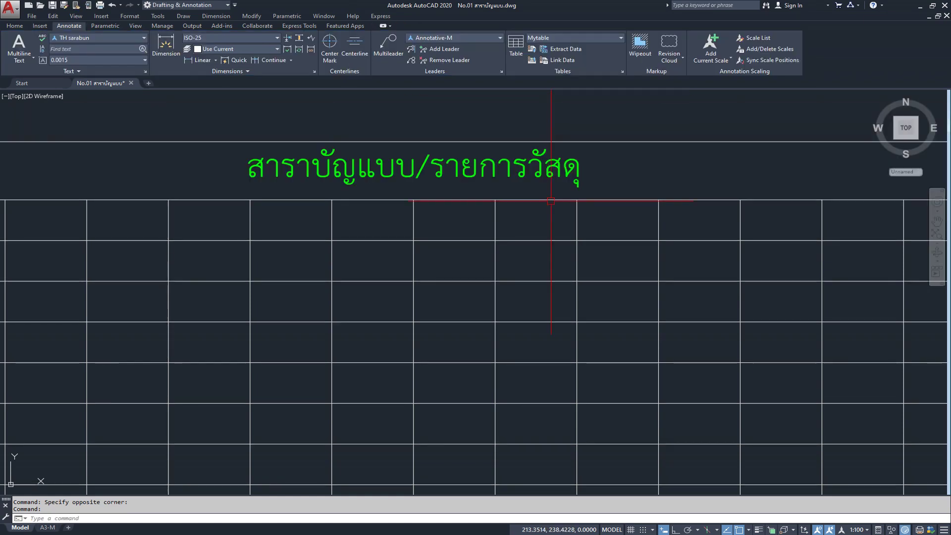
scroll(479, 213, "down", 6)
scroll(409, 272, "up", 4)
middle_click_drag(409, 272, 424, 228)
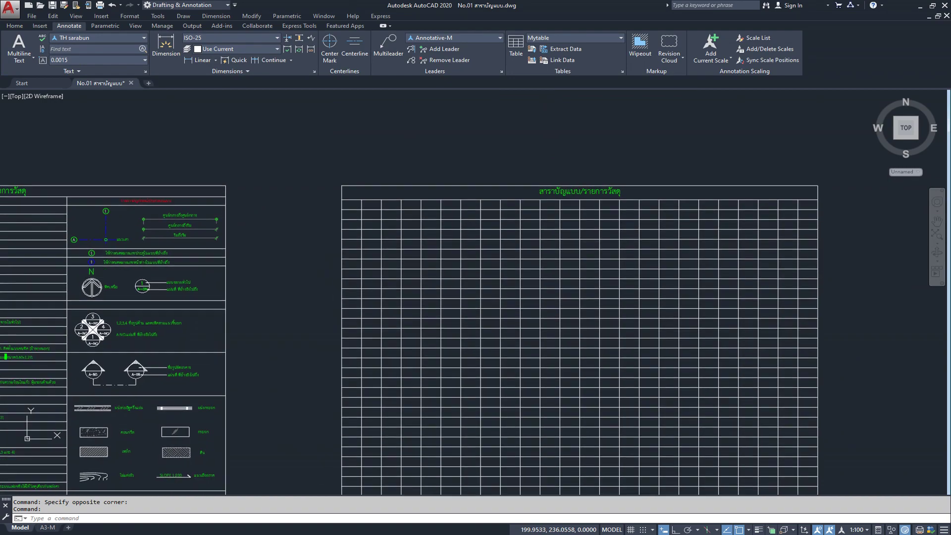
scroll(438, 159, "down", 2)
middle_click_drag(342, 245, 393, 237)
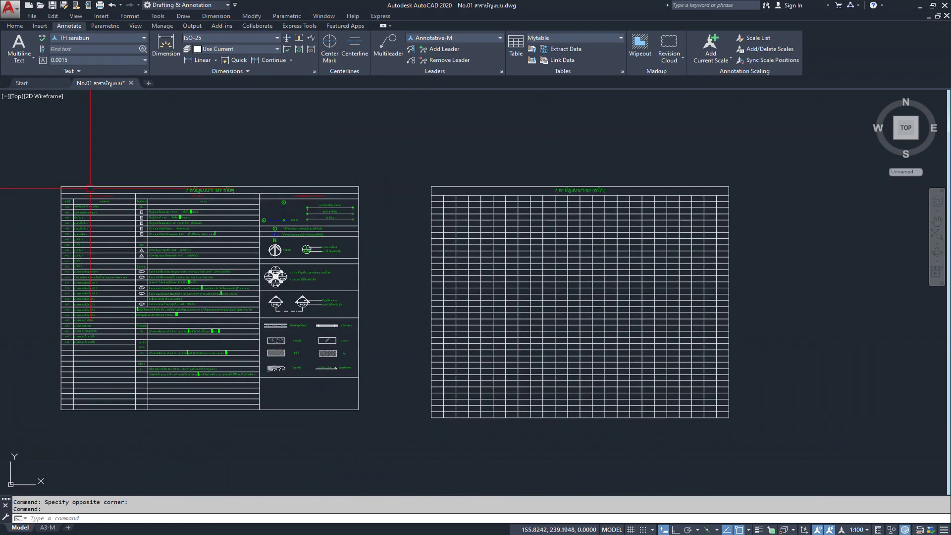
scroll(67, 196, "up", 4)
scroll(59, 201, "up", 2)
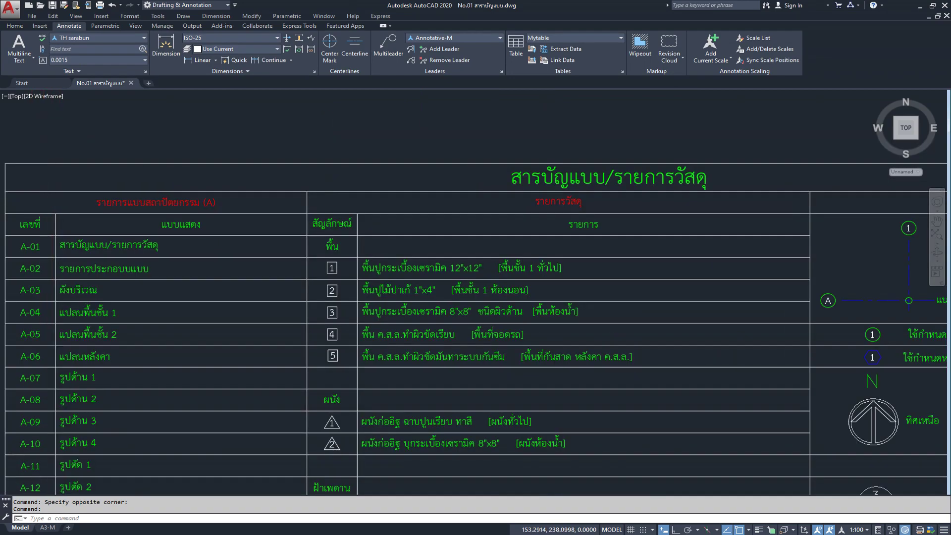
scroll(51, 203, "down", 2)
middle_click_drag(51, 203, 255, 202)
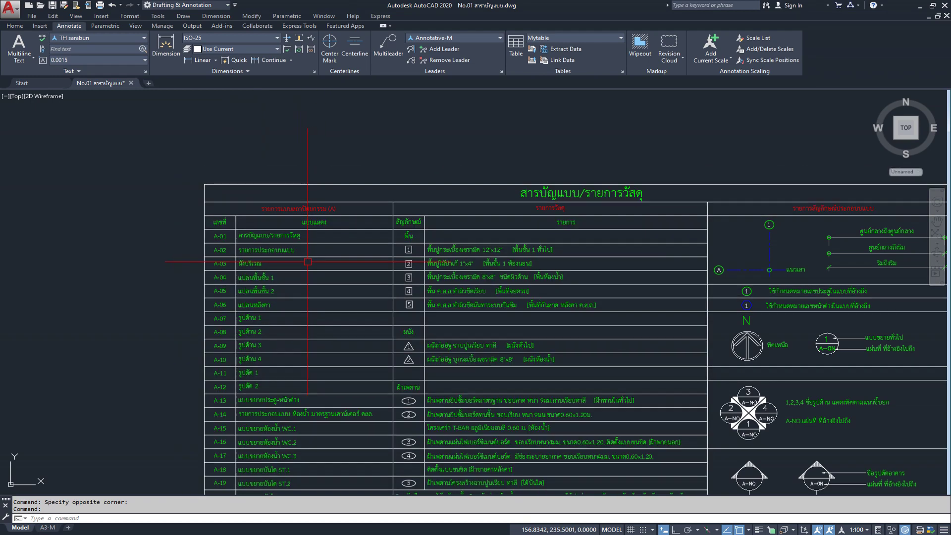
scroll(198, 230, "down", 5)
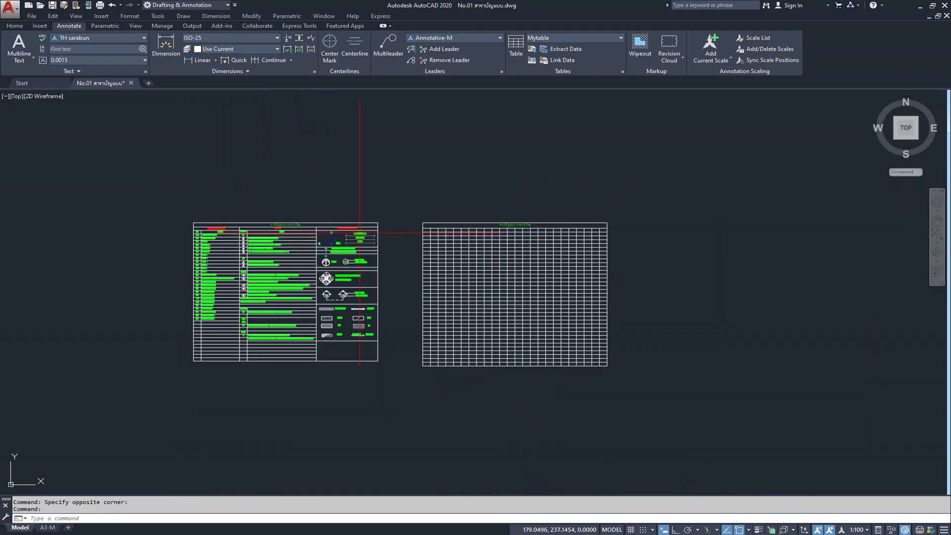
scroll(474, 228, "up", 5)
left_click(296, 227)
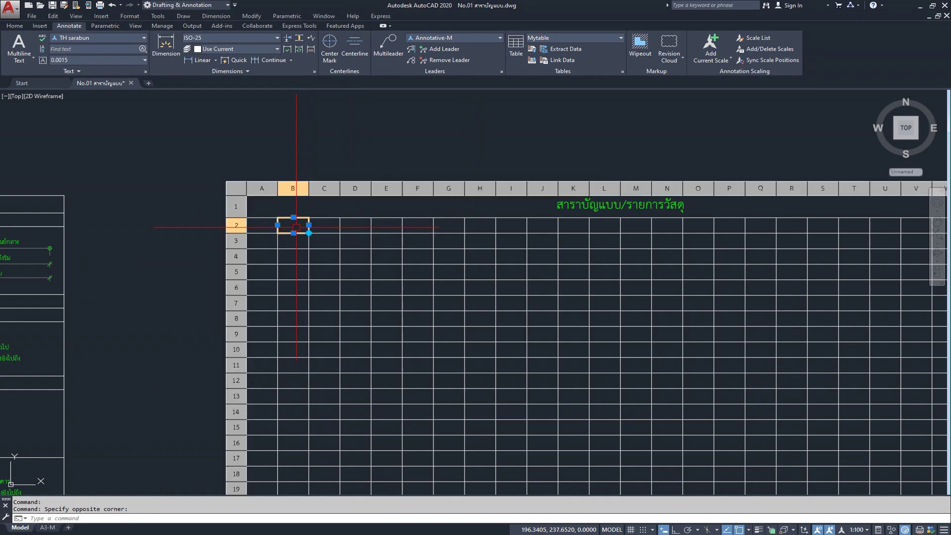
- Merge row-2 cells A2 through G2 with Merge All into a single heading cell
left_click(263, 228)
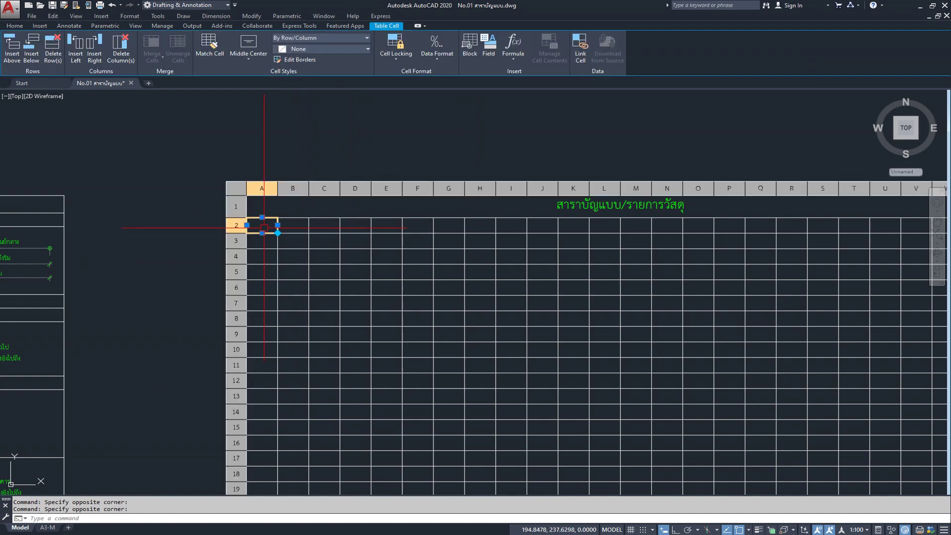
scroll(273, 221, "up", 4)
scroll(270, 240, "down", 5)
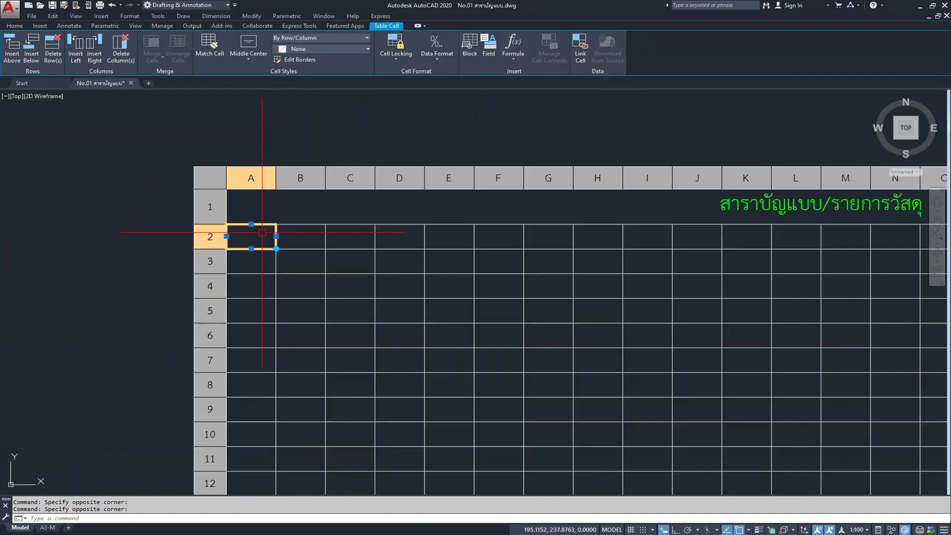
scroll(259, 237, "up", 3)
left_click(255, 236)
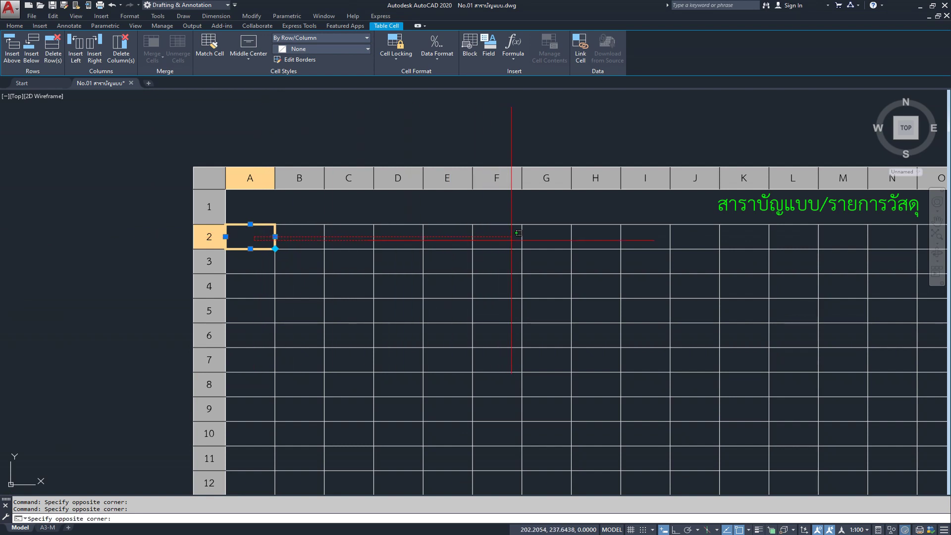
left_click(541, 241)
scroll(542, 242, "down", 5)
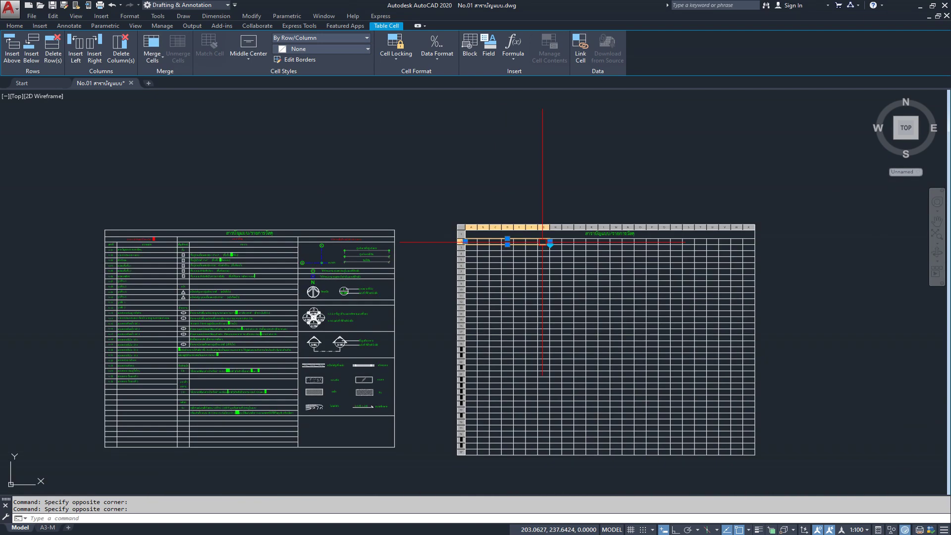
scroll(542, 242, "up", 4)
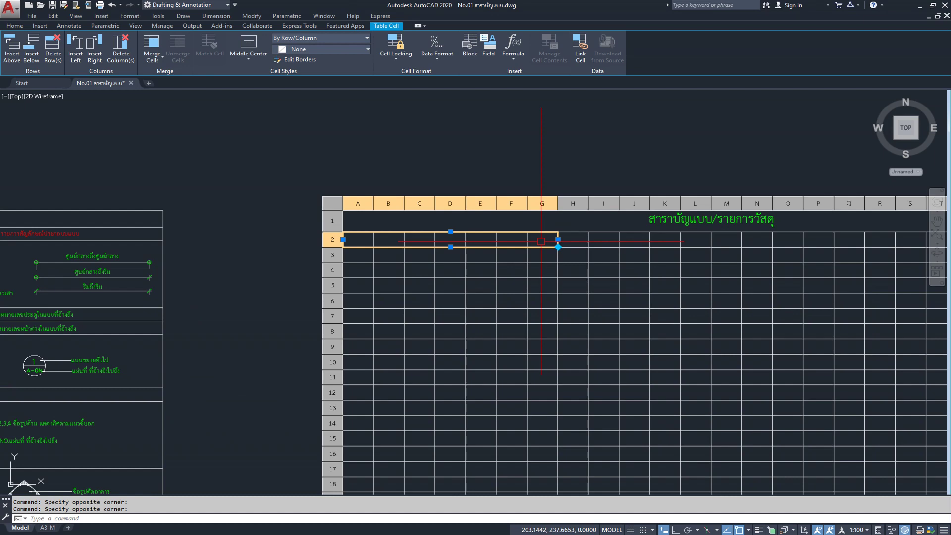
scroll(541, 241, "up", 4)
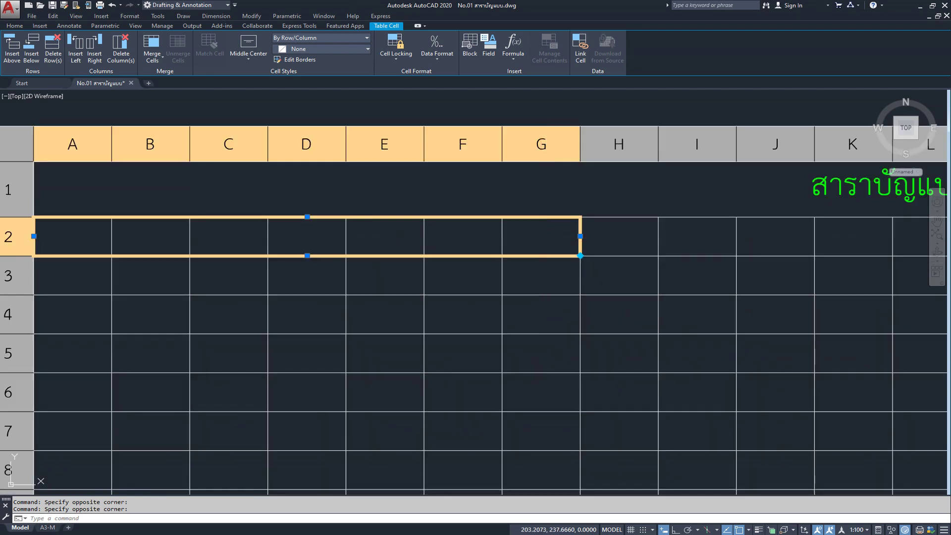
right_click(541, 242)
mouse_move(571, 467)
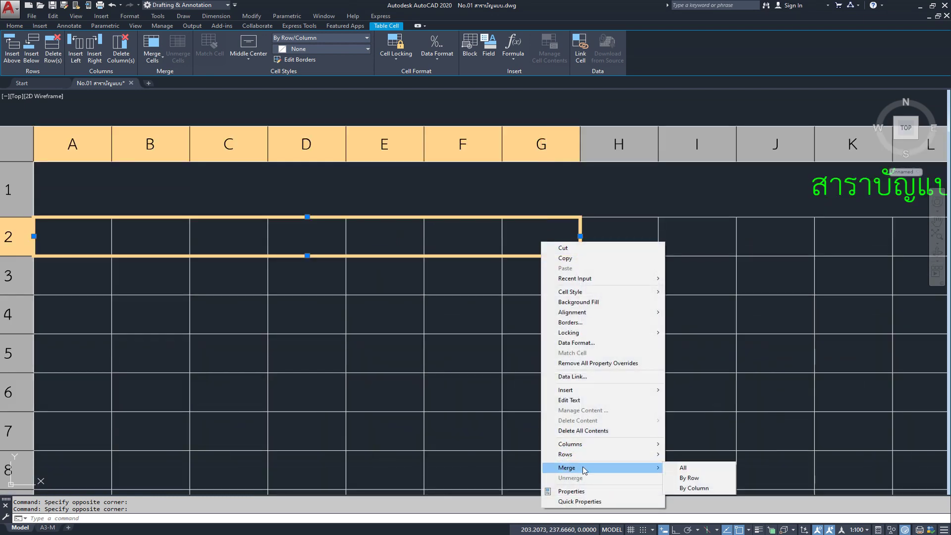
left_click(683, 468)
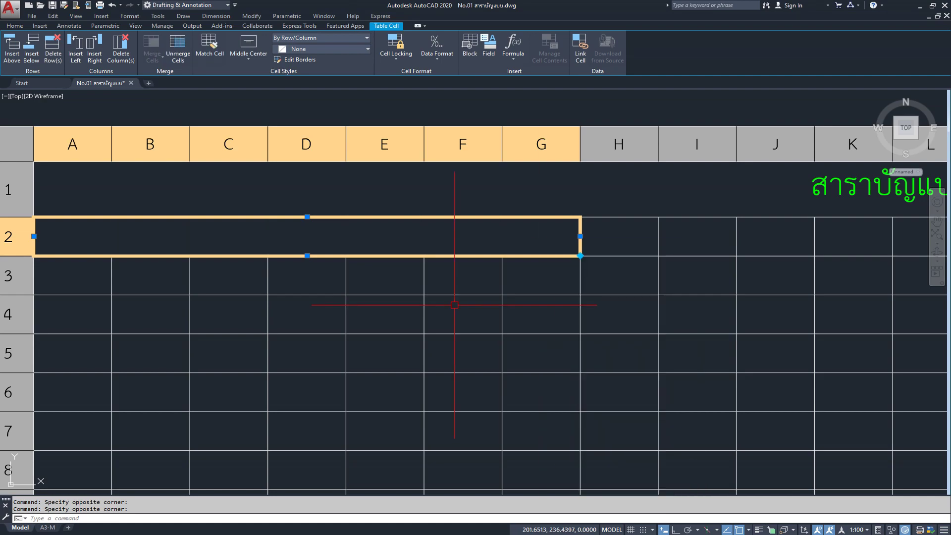
scroll(502, 291, "down", 5)
key("Escape")
middle_click_drag(550, 278, 609, 188)
- Check the reference schedule's header layout, then return to the new table
scroll(170, 212, "up", 5)
scroll(401, 189, "up", 2)
left_click(401, 189)
scroll(401, 189, "down", 4)
scroll(403, 249, "up", 1)
scroll(402, 249, "up", 2)
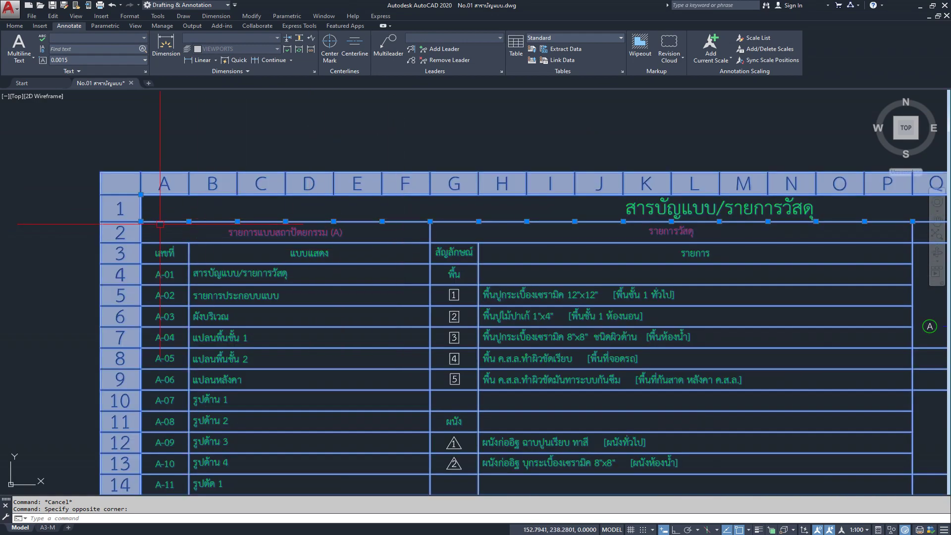
key("Escape")
scroll(573, 173, "down", 4)
middle_click_drag(574, 174, 319, 266)
scroll(425, 238, "up", 4)
- Unmerge the earlier A2–G2 cell back into separate cells
left_click(425, 237)
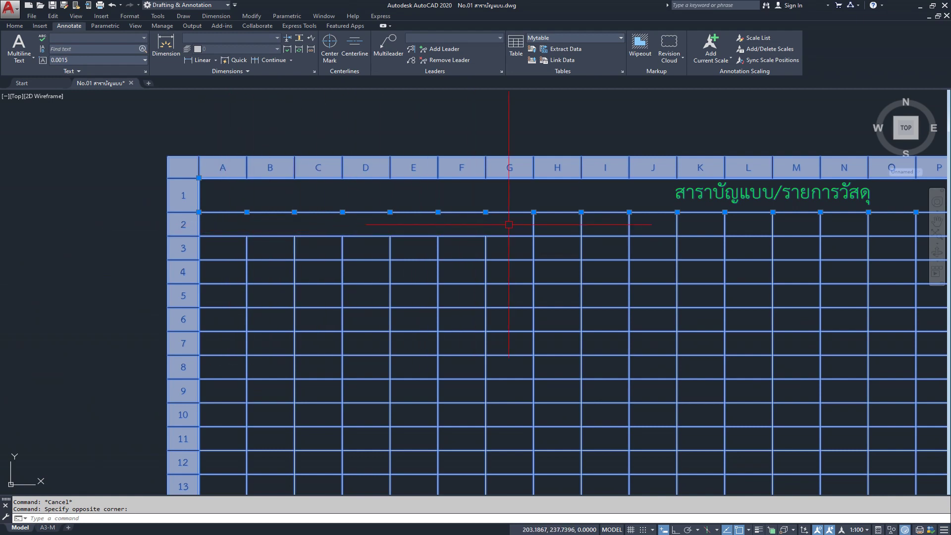
left_click(403, 228)
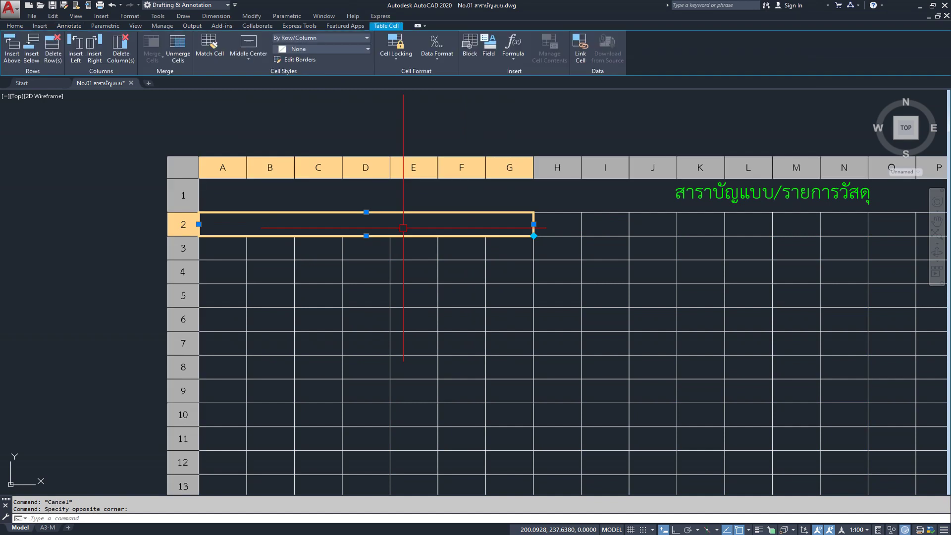
right_click(403, 227)
left_click(444, 464)
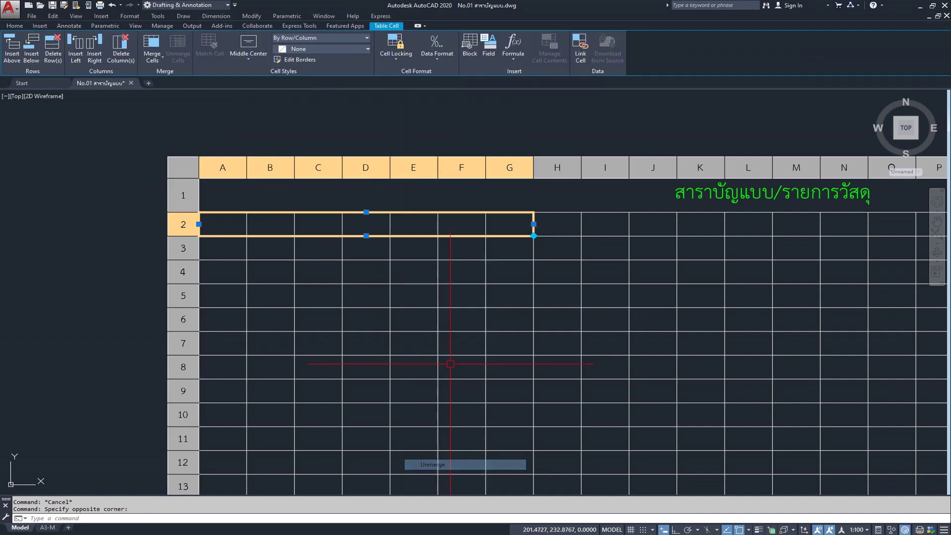
key("Escape")
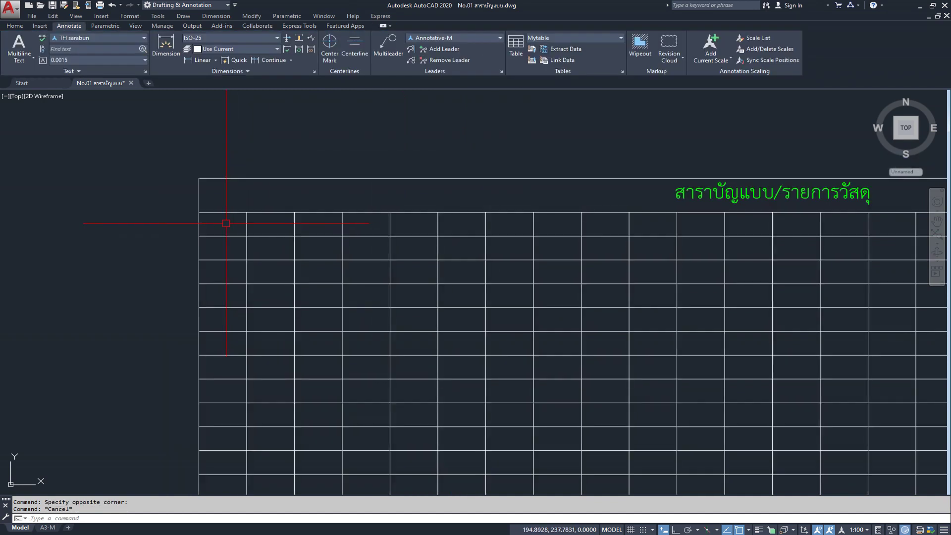
- Merge cells A2 through F2 into one heading cell
left_click(222, 224)
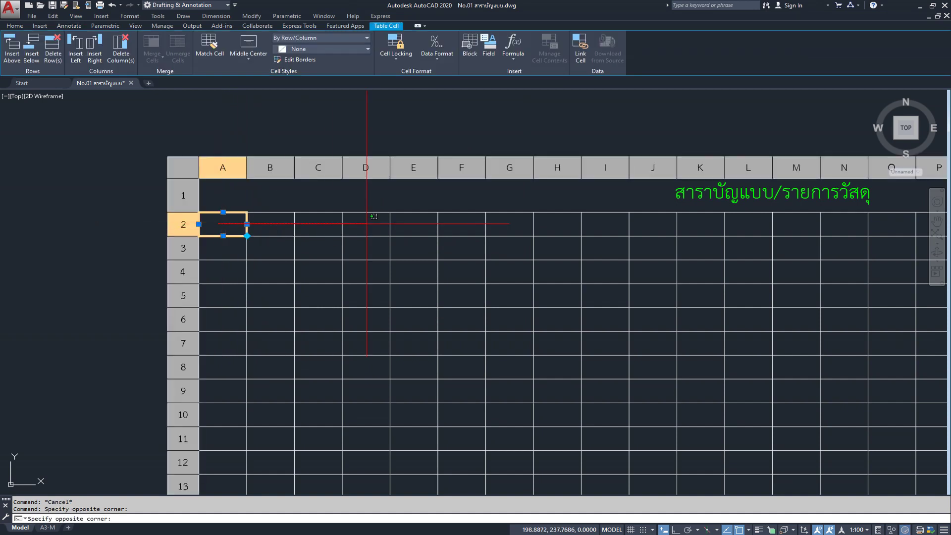
left_click(486, 222)
right_click(468, 230)
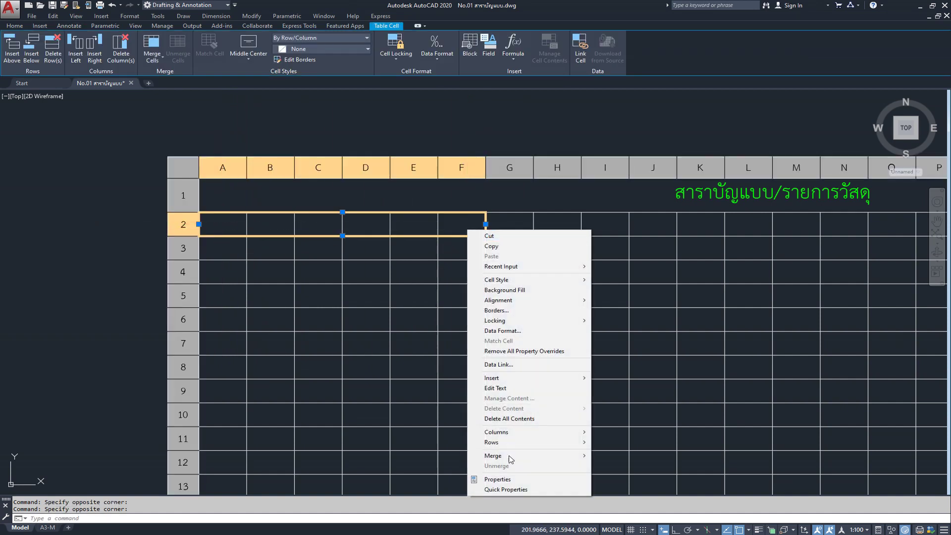
mouse_move(492, 455)
left_click(609, 455)
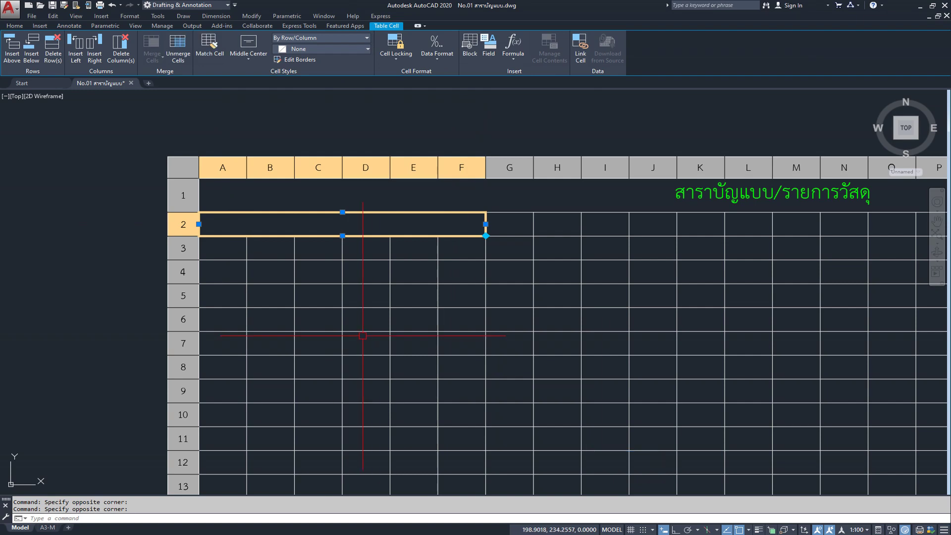
key("Escape")
- Check the reference legend table, then bring the new table back into view
scroll(413, 220, "down", 4)
scroll(391, 206, "down", 3)
middle_click_drag(93, 112, 213, 132)
scroll(239, 243, "up", 6)
left_click(244, 244)
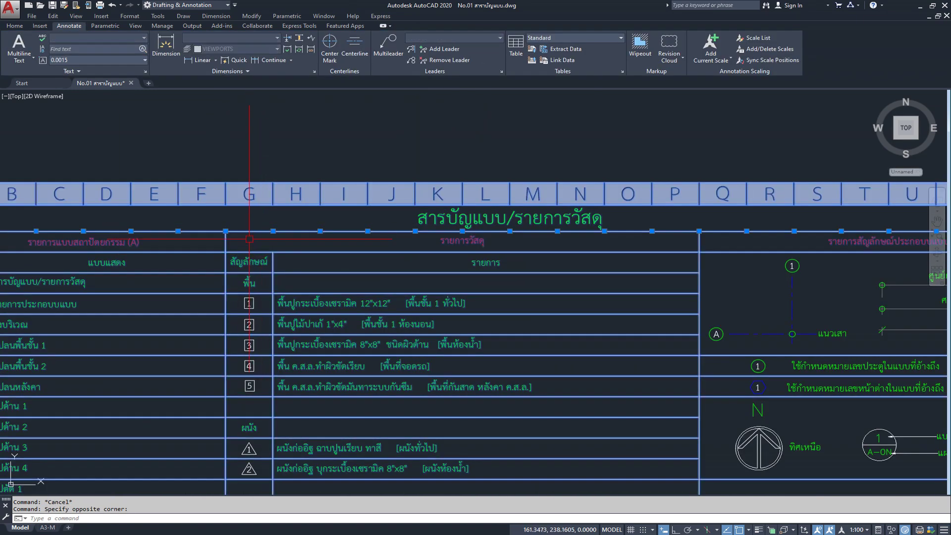
middle_click_drag(249, 243, 2, 303)
key("Escape")
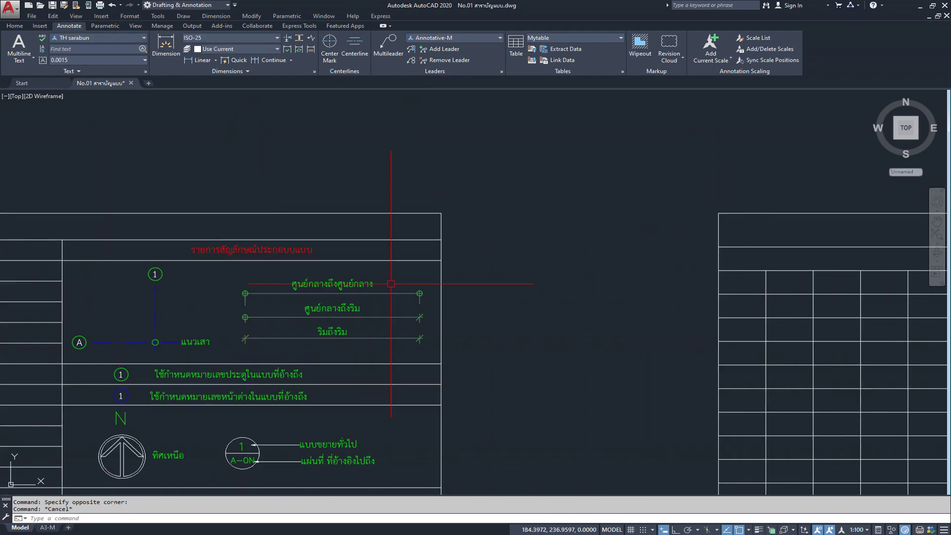
- Merge cells G2 through P2 into one cell
left_click(346, 255)
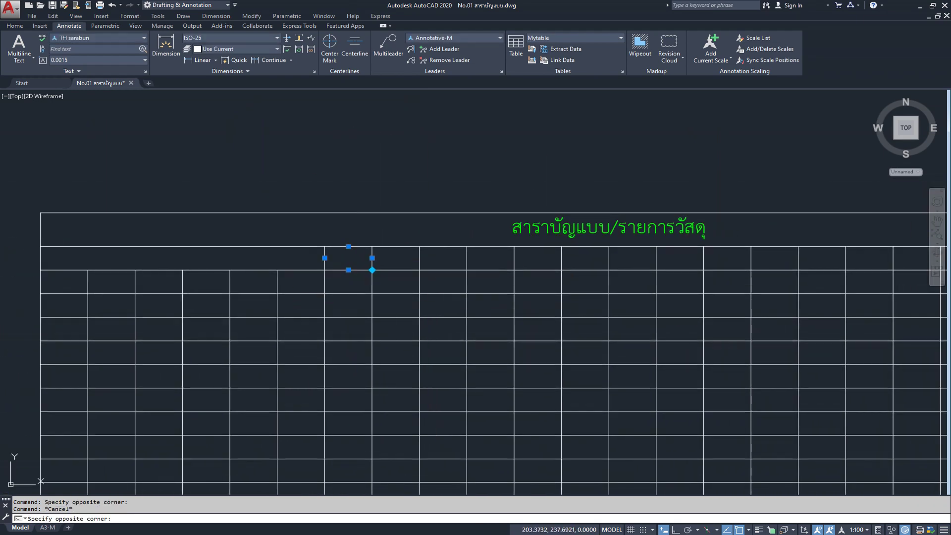
left_click_drag(346, 256, 484, 259)
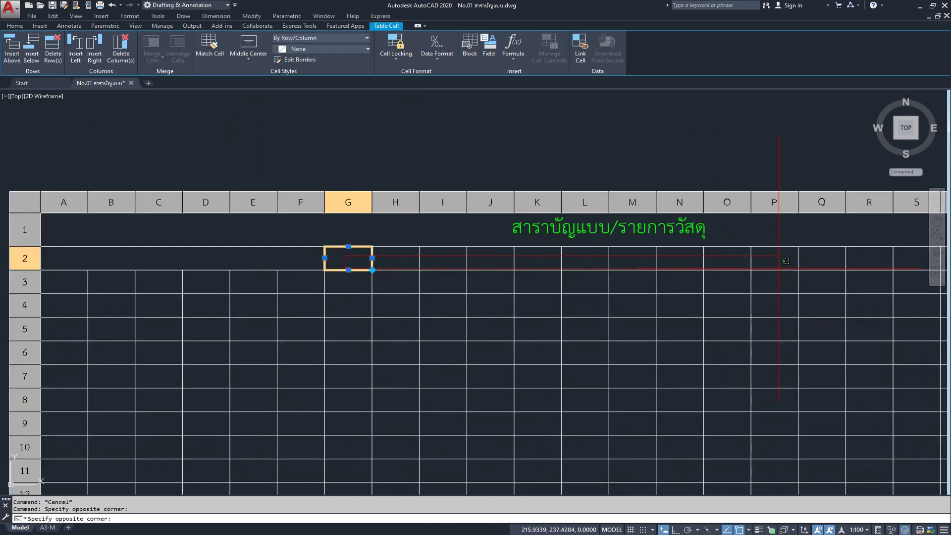
left_click(784, 257)
right_click(778, 257)
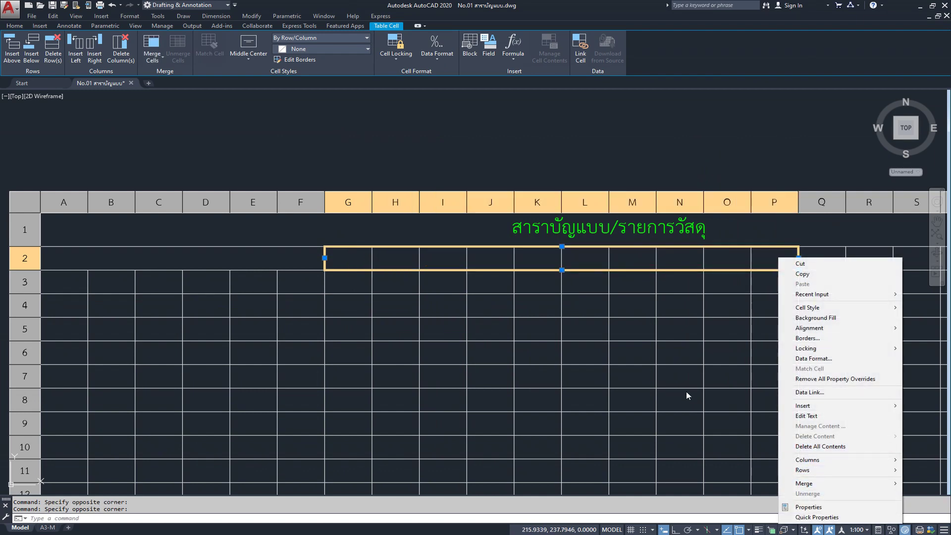
mouse_move(831, 483)
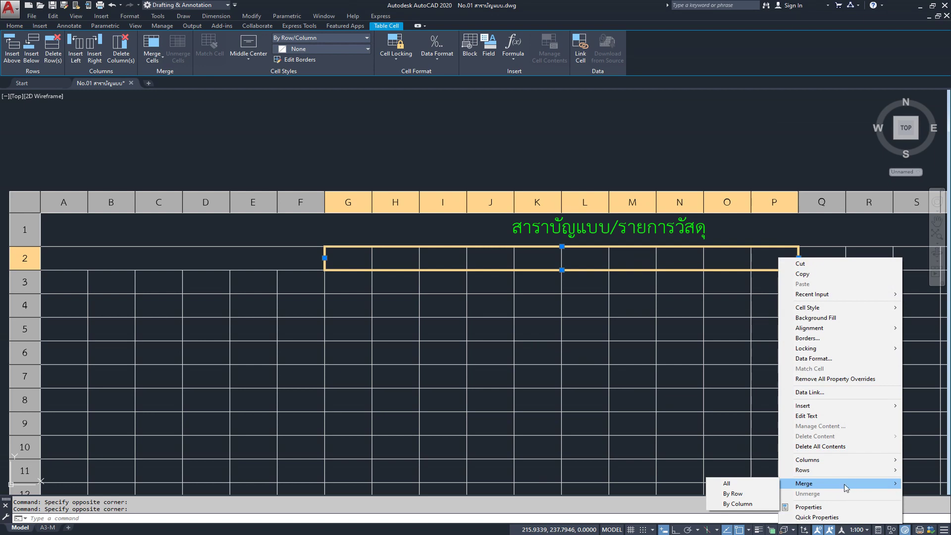
left_click(726, 483)
- Merge cells Q2 through X2 into one cell
scroll(453, 263, "down", 3)
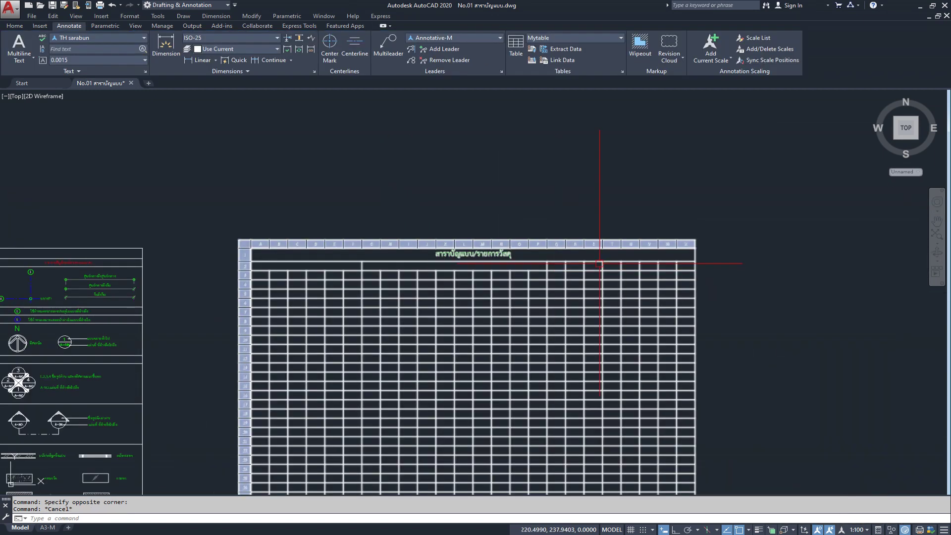
scroll(567, 269, "up", 5)
left_click(365, 269)
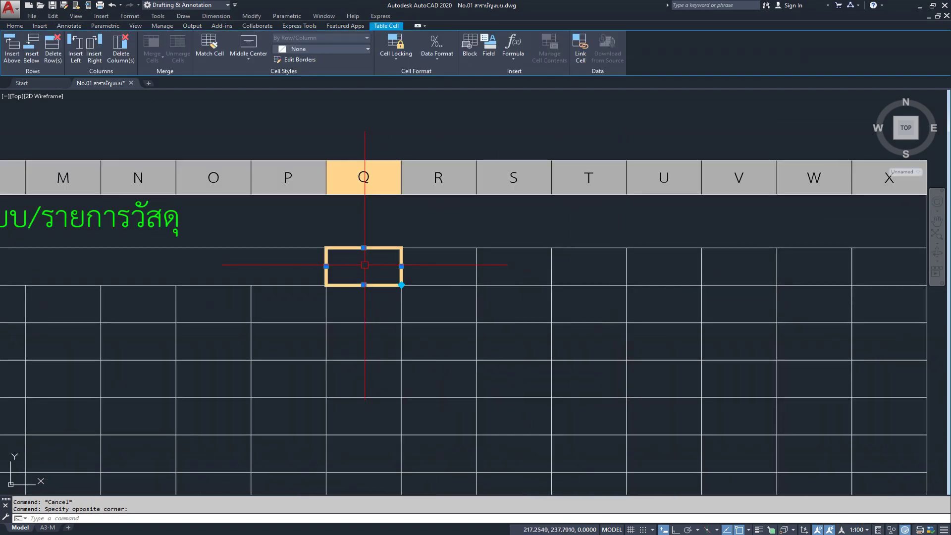
left_click(872, 280, "shift")
scroll(327, 267, "down", 2)
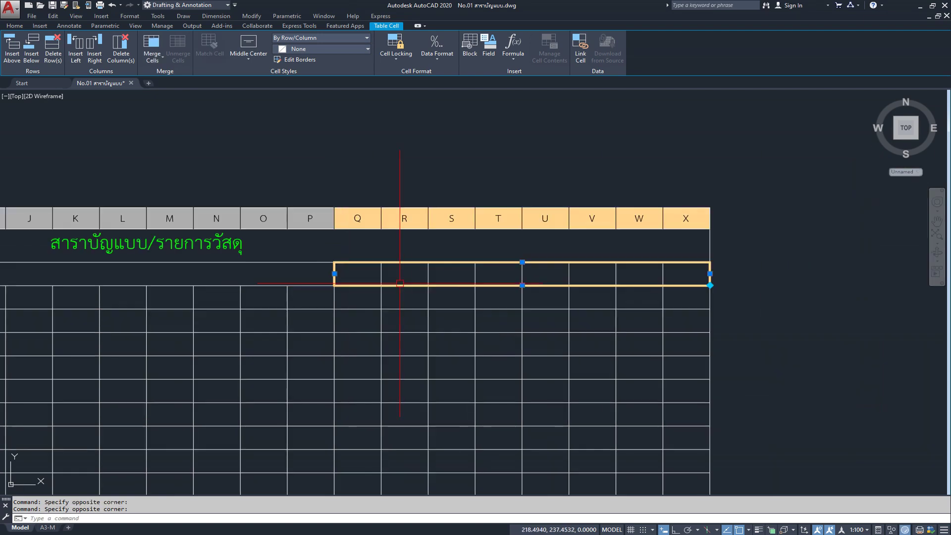
scroll(414, 271, "up", 2)
right_click(414, 271)
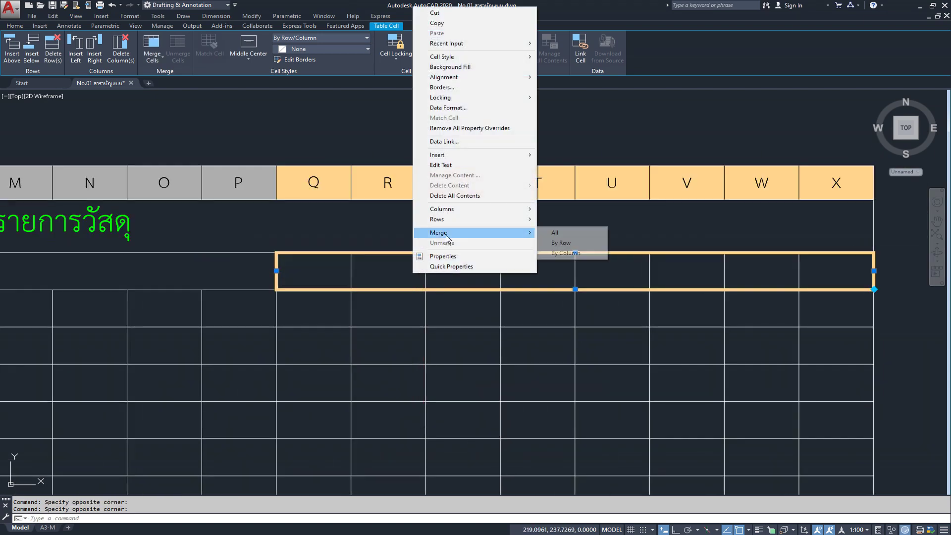
left_click(574, 234)
key("Escape")
scroll(580, 290, "down", 4)
scroll(580, 290, "down", 2)
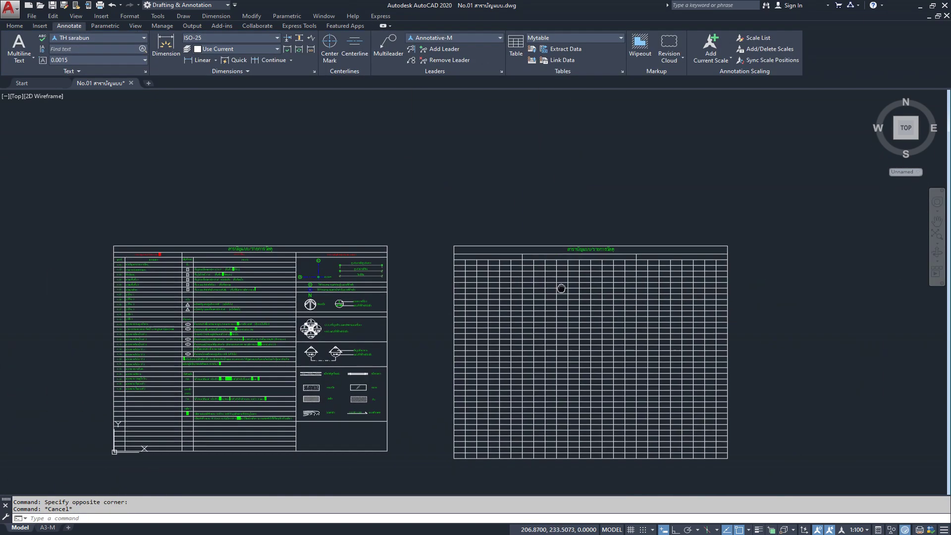
scroll(490, 163, "up", 2)
scroll(269, 211, "up", 3)
scroll(420, 201, "down", 2)
middle_click_drag(721, 208, 594, 216)
middle_click_drag(203, 194, 340, 194)
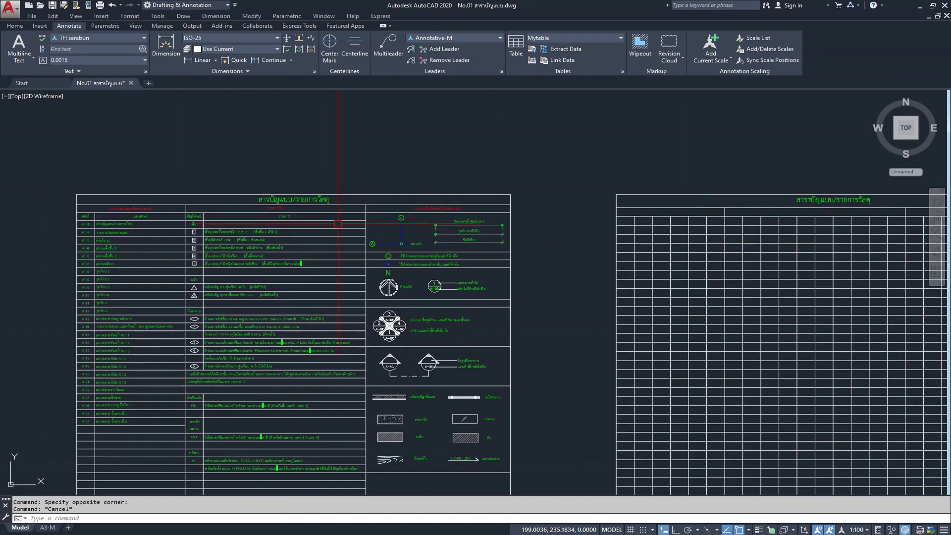
scroll(158, 194, "up", 4)
scroll(195, 198, "up", 2)
scroll(295, 246, "down", 1)
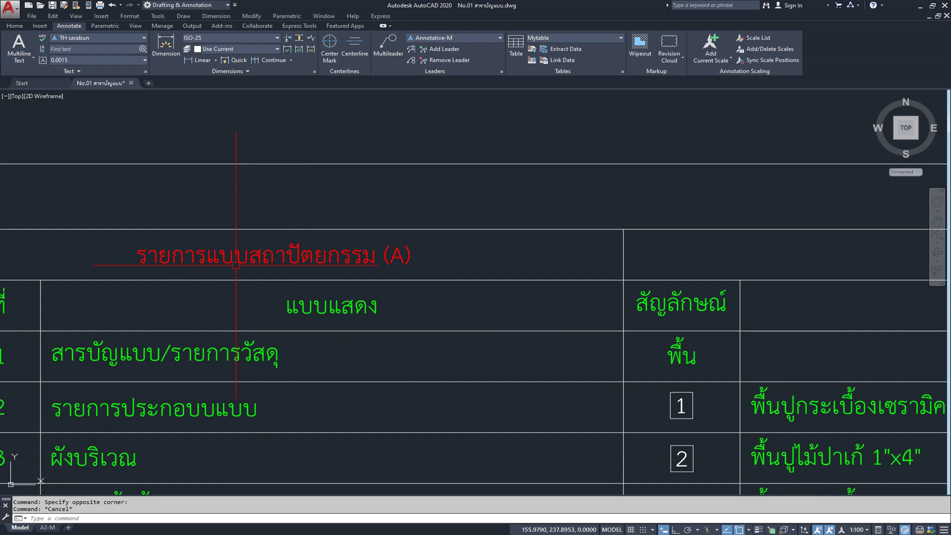
scroll(236, 265, "down", 4)
scroll(484, 286, "up", 1)
scroll(494, 174, "up", 2)
scroll(355, 268, "up", 2)
scroll(308, 263, "up", 2)
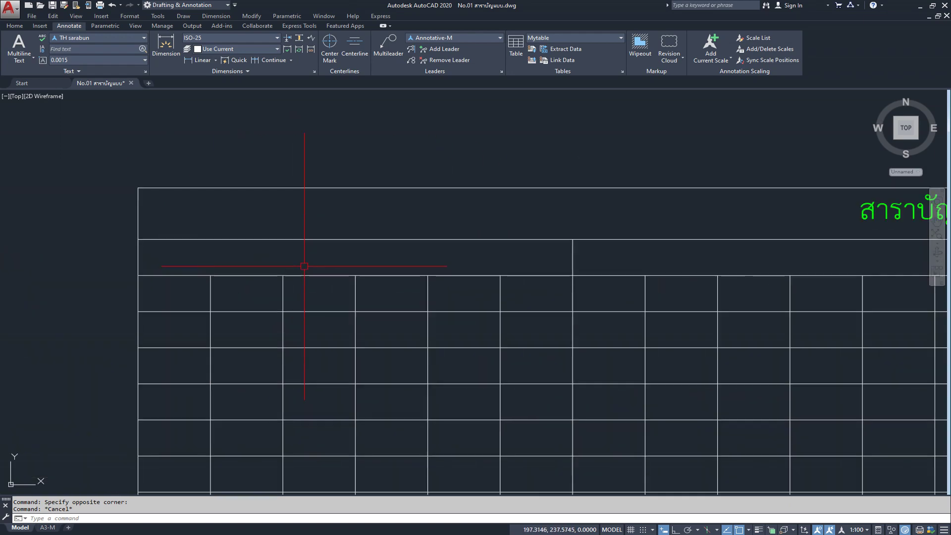
left_click(322, 265)
double_click(326, 260)
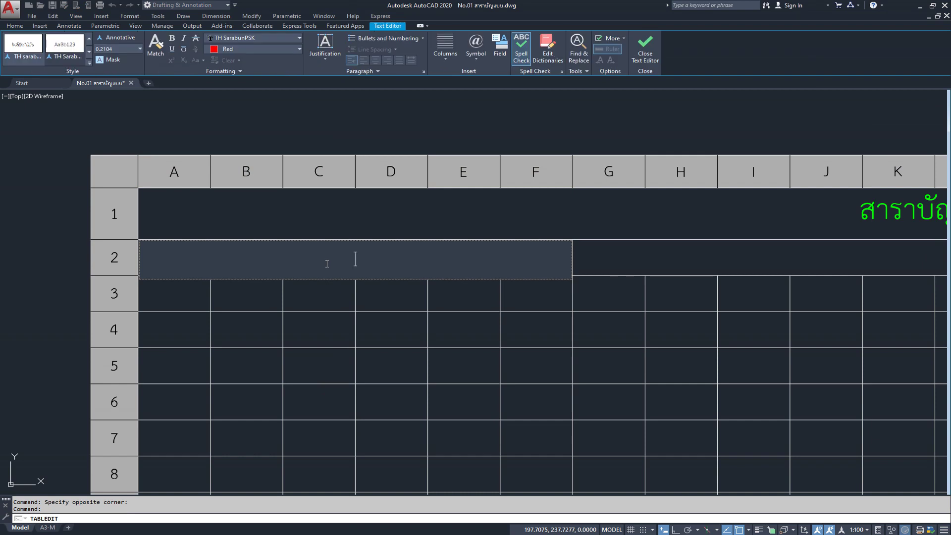
left_click(139, 49)
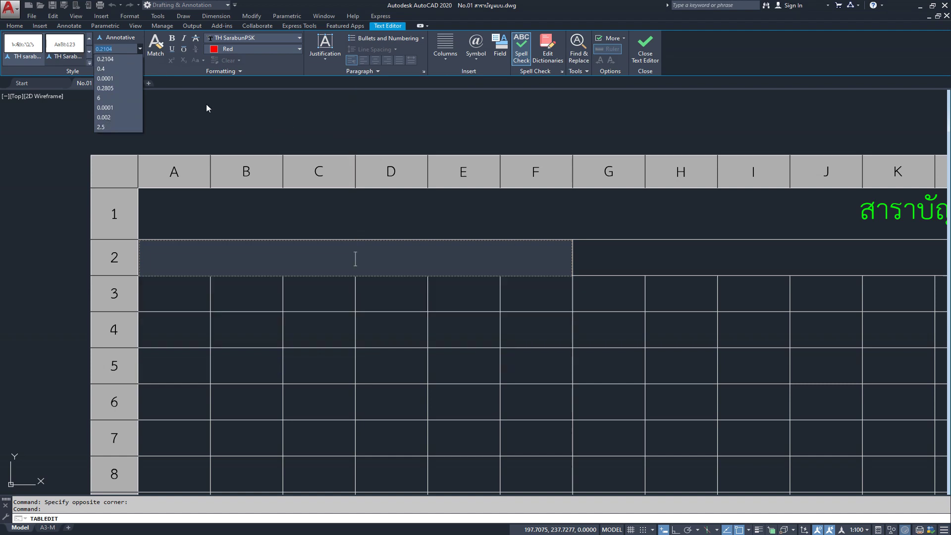
left_click(339, 128)
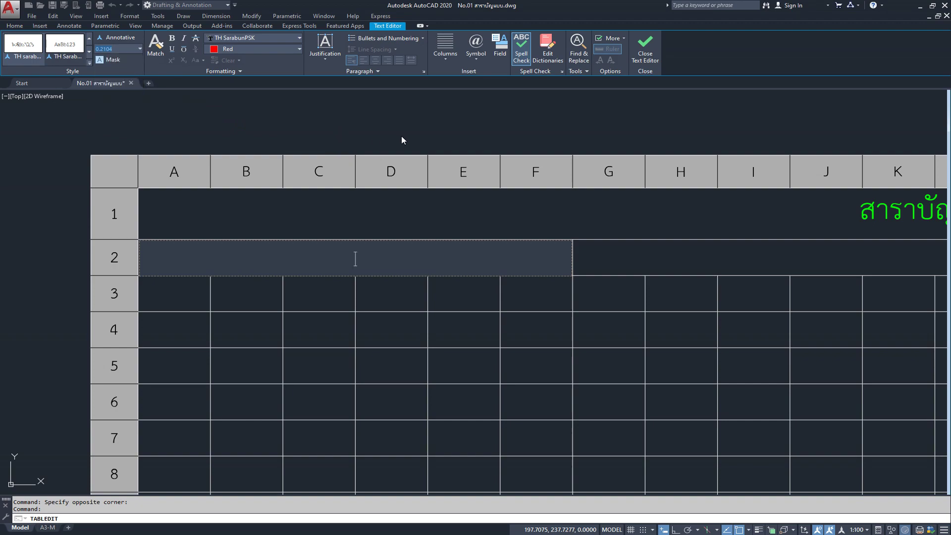
left_click(404, 136)
scroll(607, 216, "down", 4)
scroll(403, 251, "down", 2)
scroll(403, 169, "up", 3)
scroll(347, 208, "up", 3)
scroll(334, 221, "up", 2)
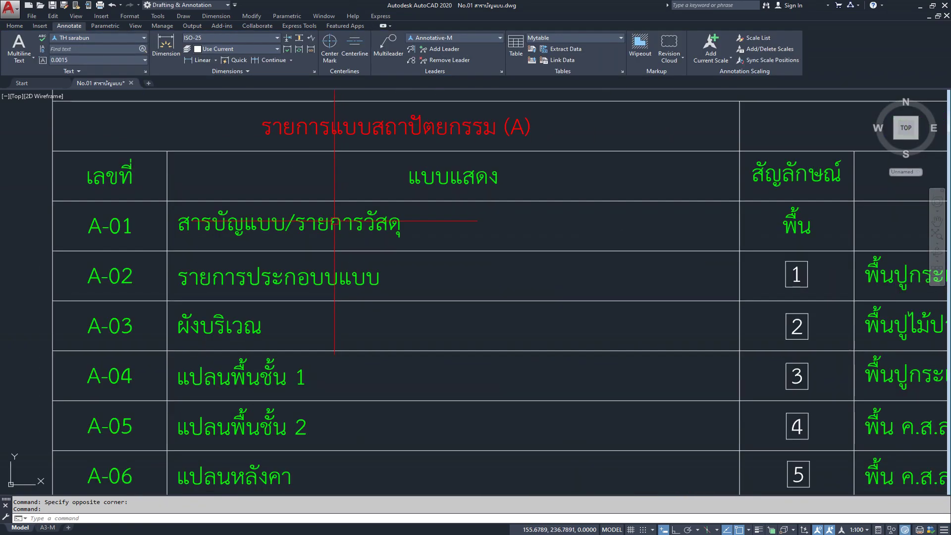
double_click(261, 226)
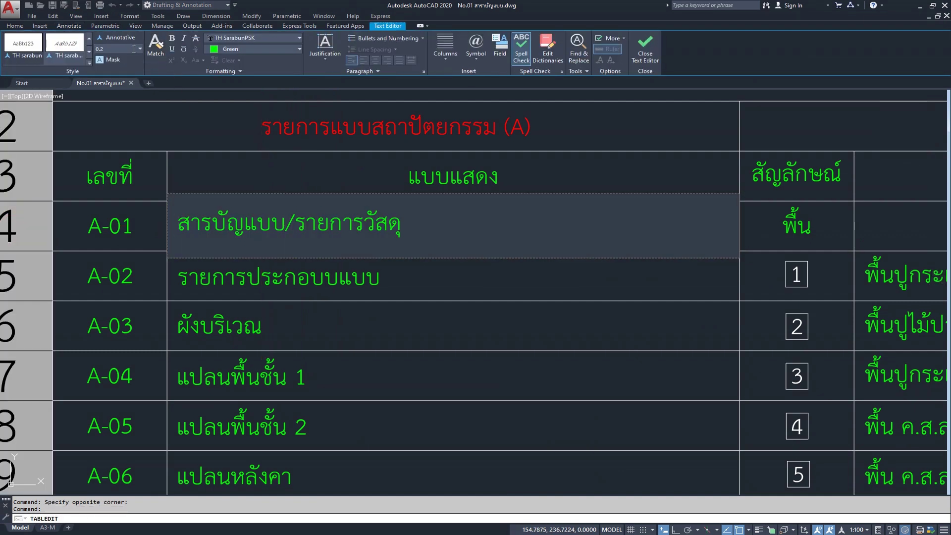
key("Escape")
key("Escape")
scroll(148, 150, "down", 6)
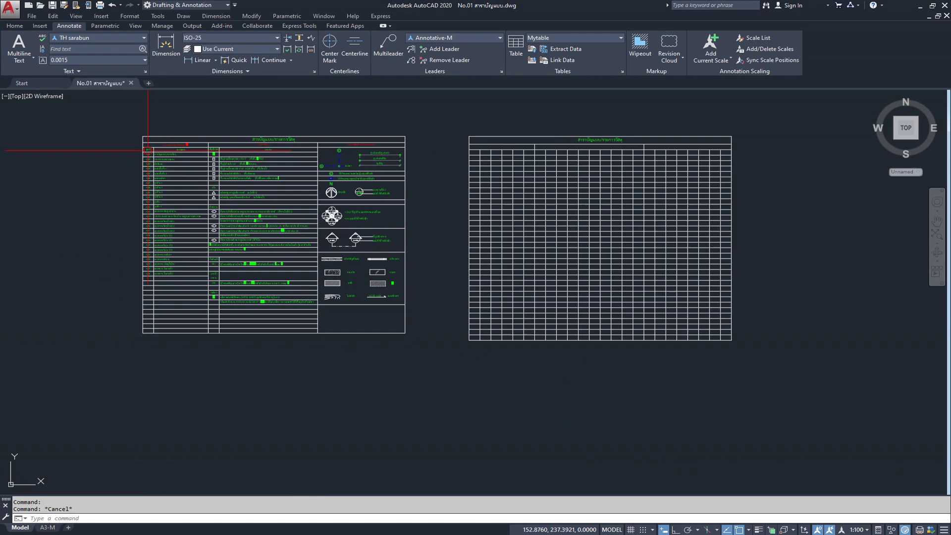
scroll(435, 170, "up", 4)
scroll(387, 170, "up", 3)
left_click(400, 169)
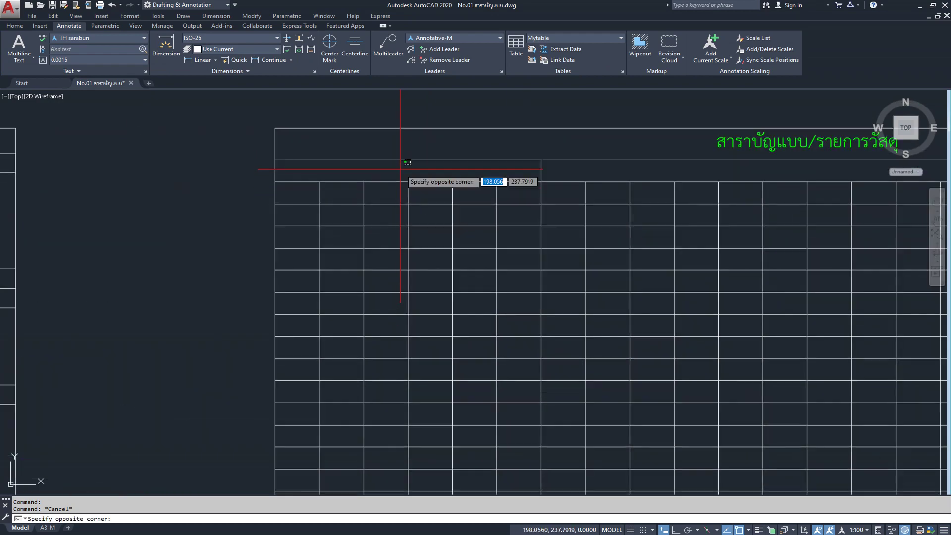
- Start text in the merged row-2 cell, keeping the 0.2104 text height
double_click(400, 170)
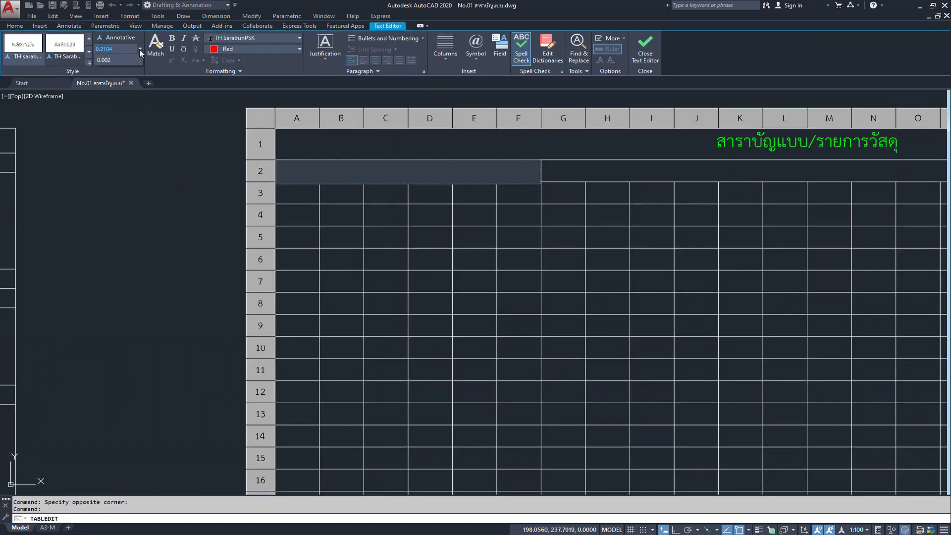
left_click(140, 50)
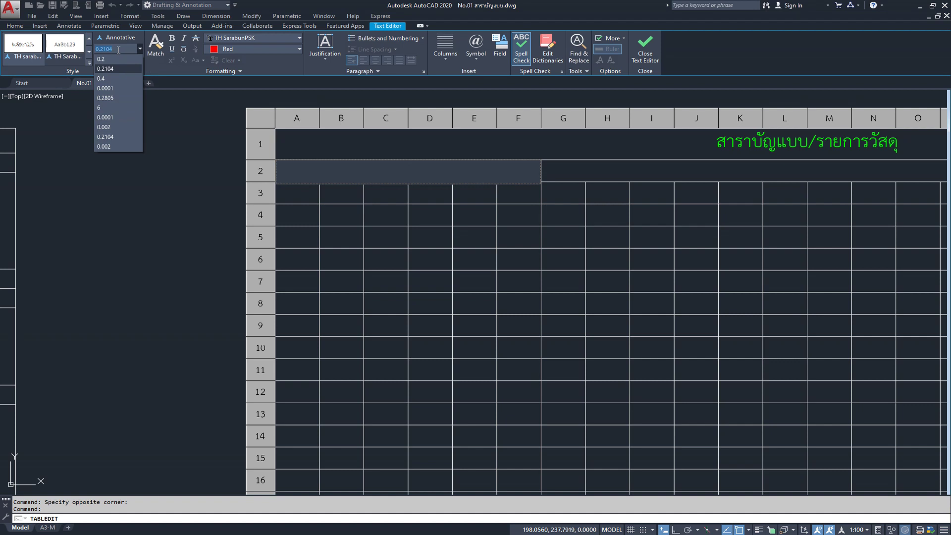
key("Return")
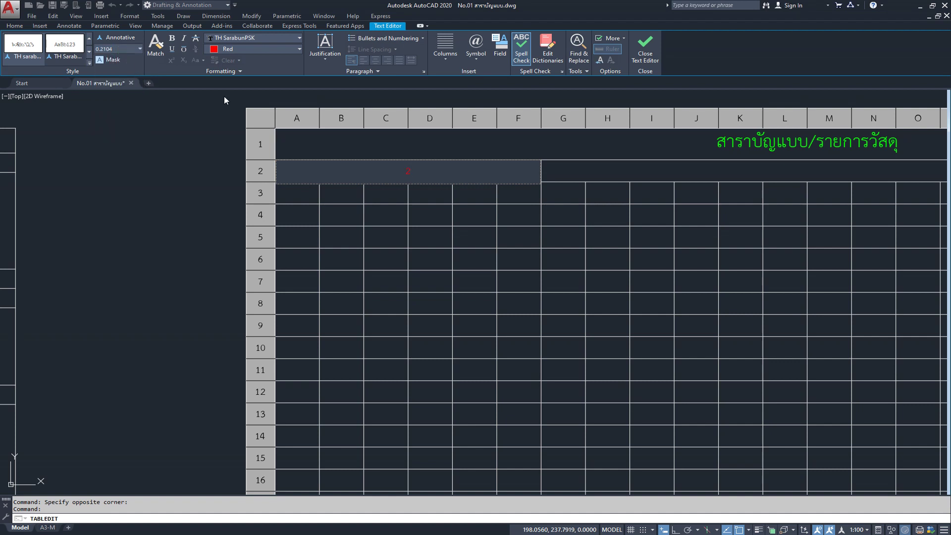
key("ctrl+a")
type(".2")
left_click(175, 164)
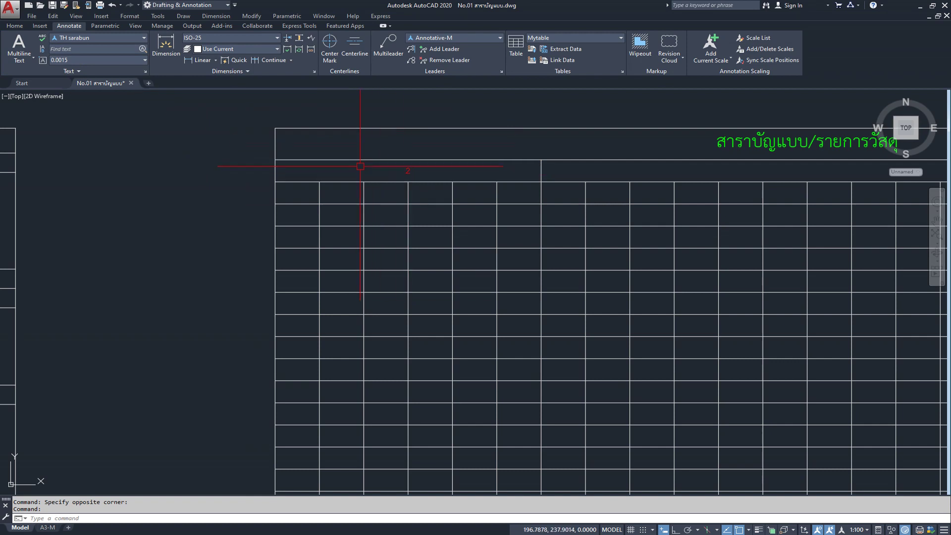
- Delete the stray 2 from the merged row-2 cell and view the reference schedule
double_click(484, 206)
left_click_drag(484, 205, 428, 207)
key("BackSpace")
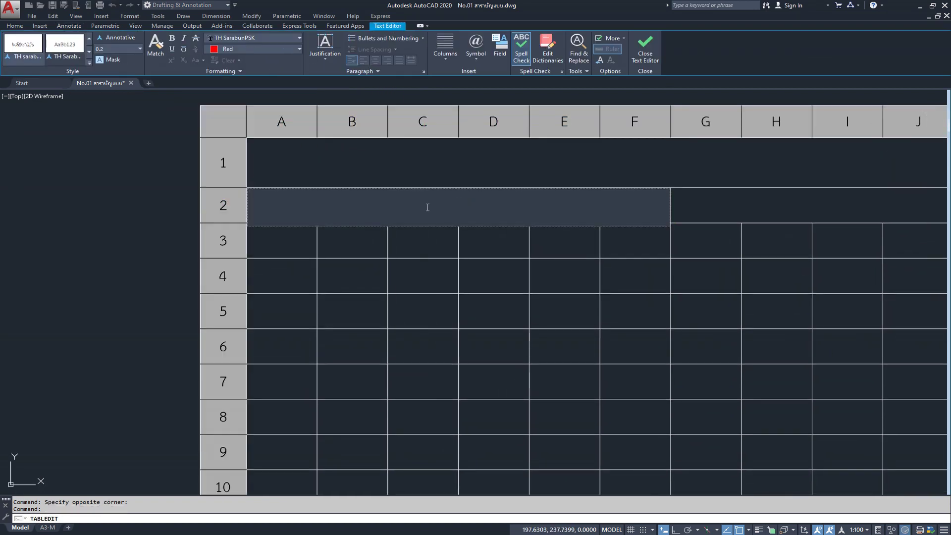
scroll(333, 250, "down", 5)
middle_click_drag(269, 253, 432, 259)
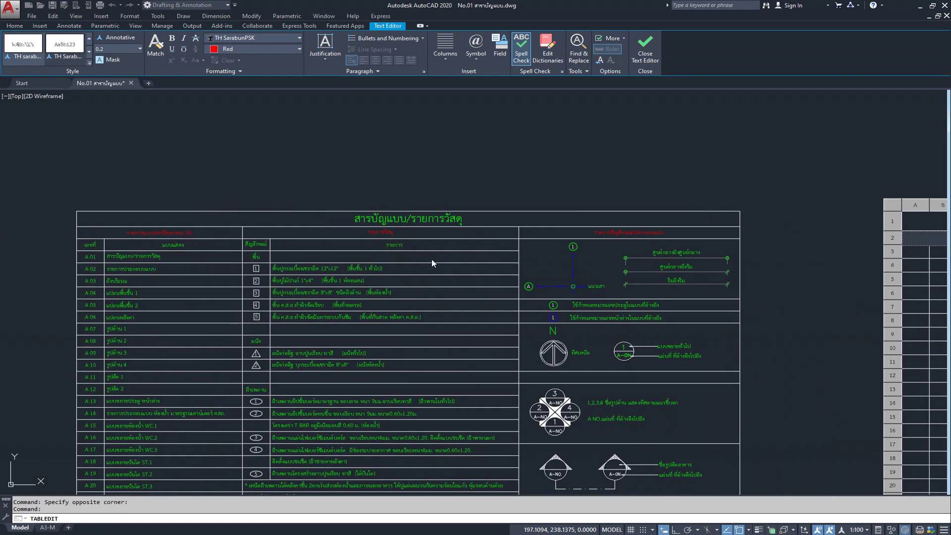
scroll(133, 234, "up", 4)
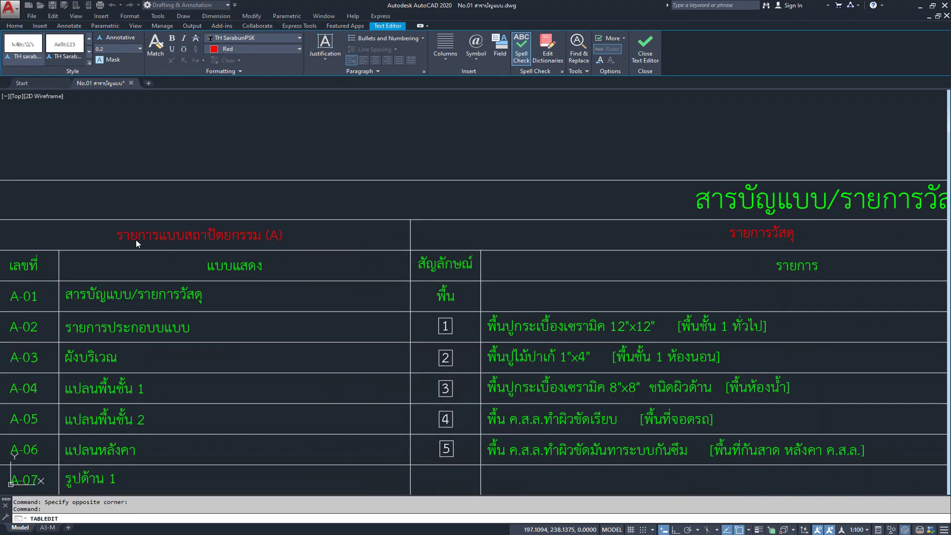
scroll(141, 244, "down", 3)
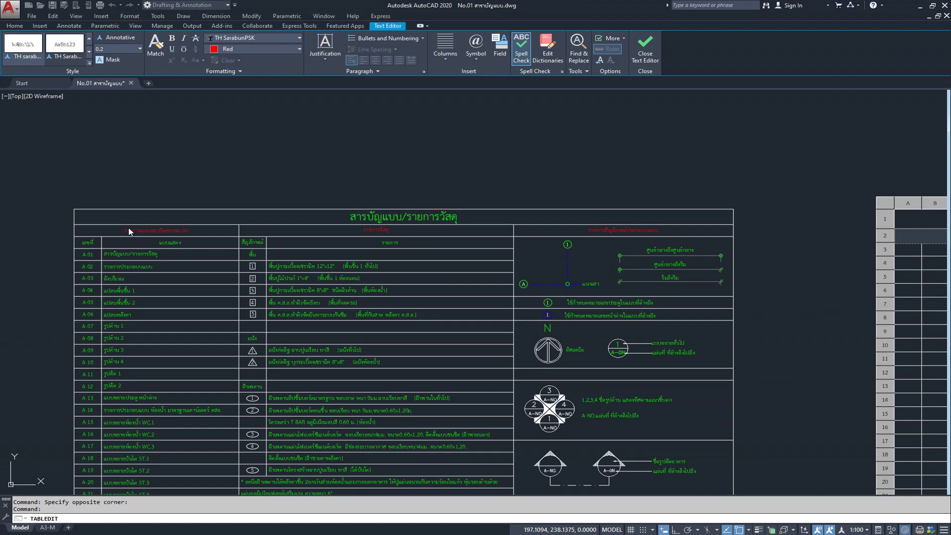
scroll(129, 227, "down", 5)
scroll(467, 230, "up", 8)
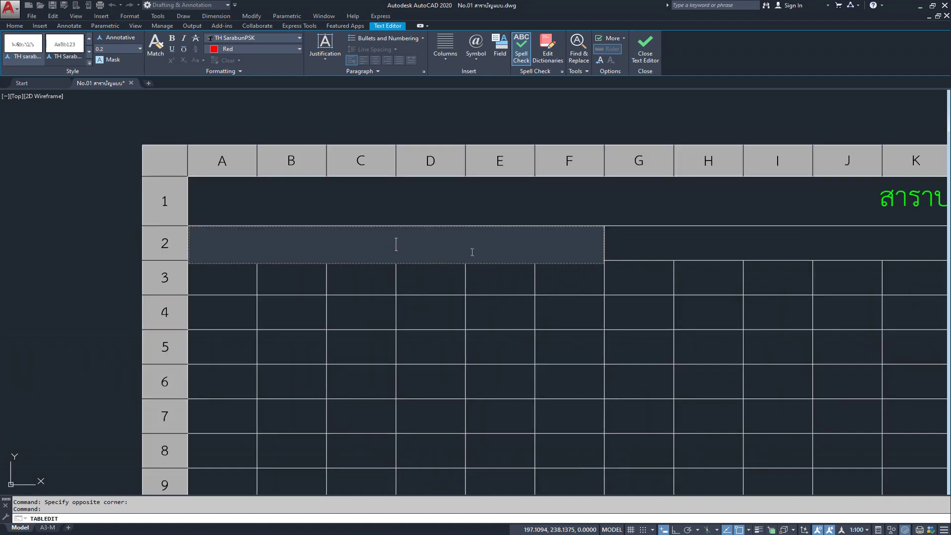
- Enter the heading รายการแบบสถาปัตยกรรม(A) in the merged row-2 cell
type("ร")
type("ปัตยกรร")
type("ม")
left_click(467, 208)
scroll(489, 174, "down", 3)
scroll(403, 195, "down", 3)
scroll(167, 222, "down", 2)
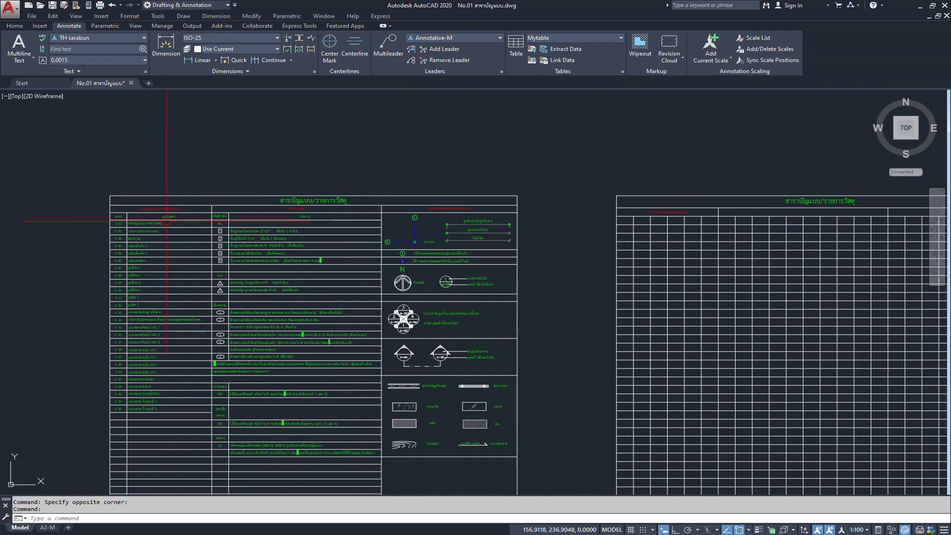
scroll(167, 221, "up", 5)
scroll(155, 217, "down", 1)
scroll(231, 218, "up", 1)
scroll(205, 218, "up", 2)
scroll(207, 218, "down", 1)
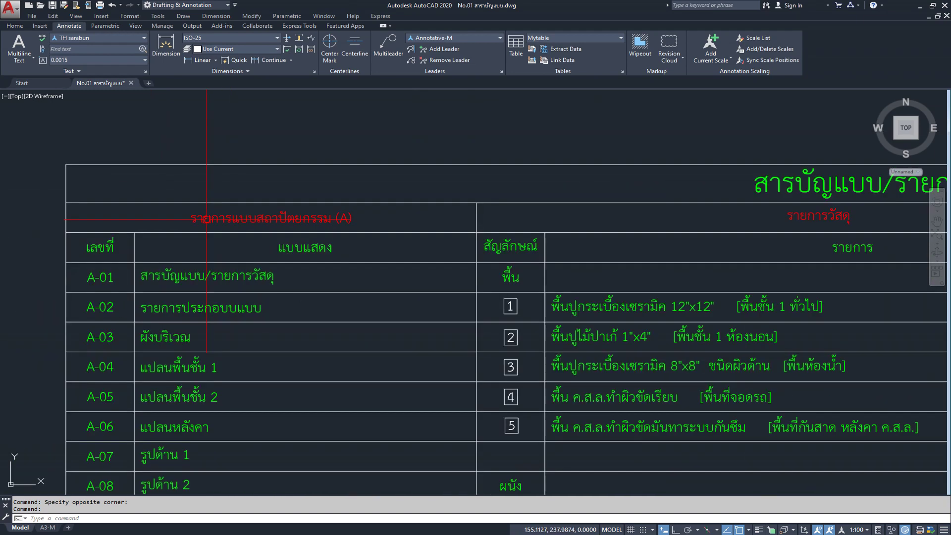
scroll(206, 218, "down", 2)
scroll(207, 219, "down", 2)
scroll(361, 159, "up", 3)
scroll(342, 248, "up", 3)
scroll(343, 248, "down", 1)
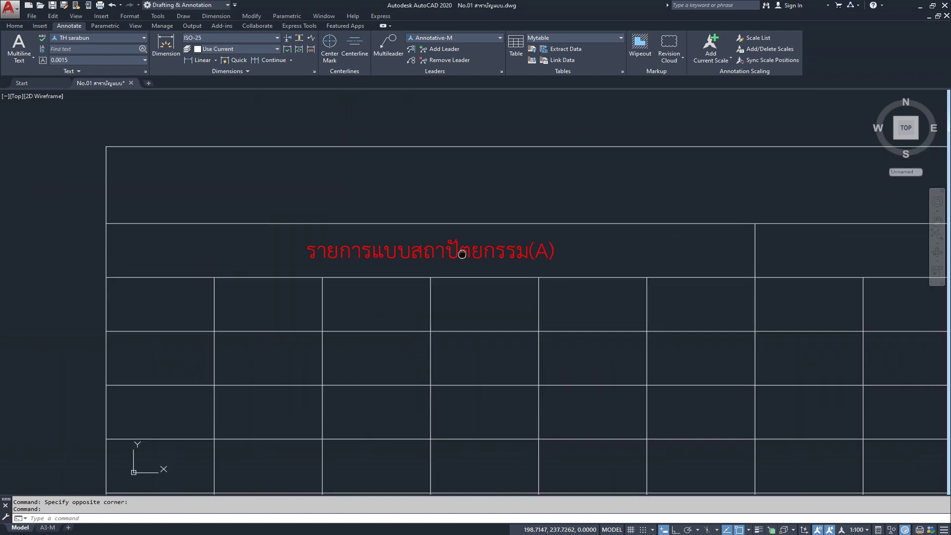
double_click(305, 275)
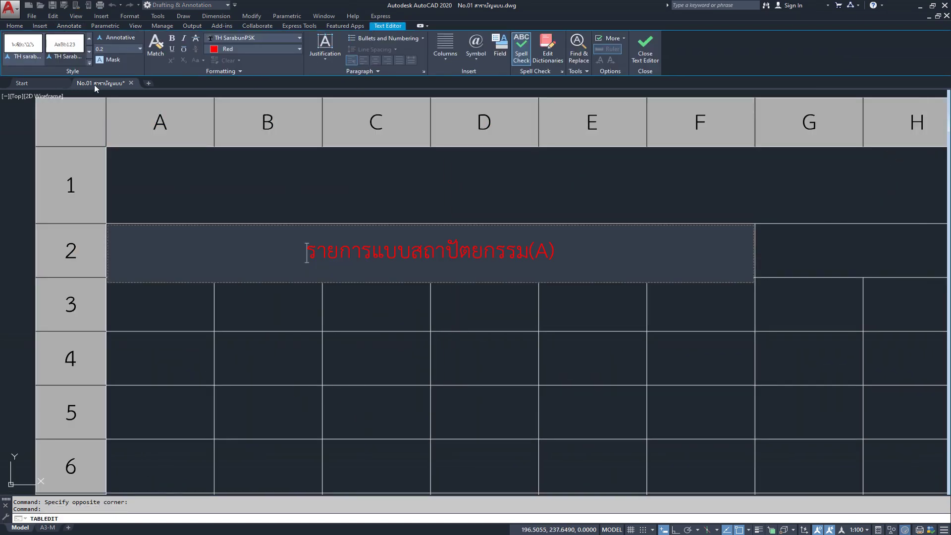
left_click(326, 56)
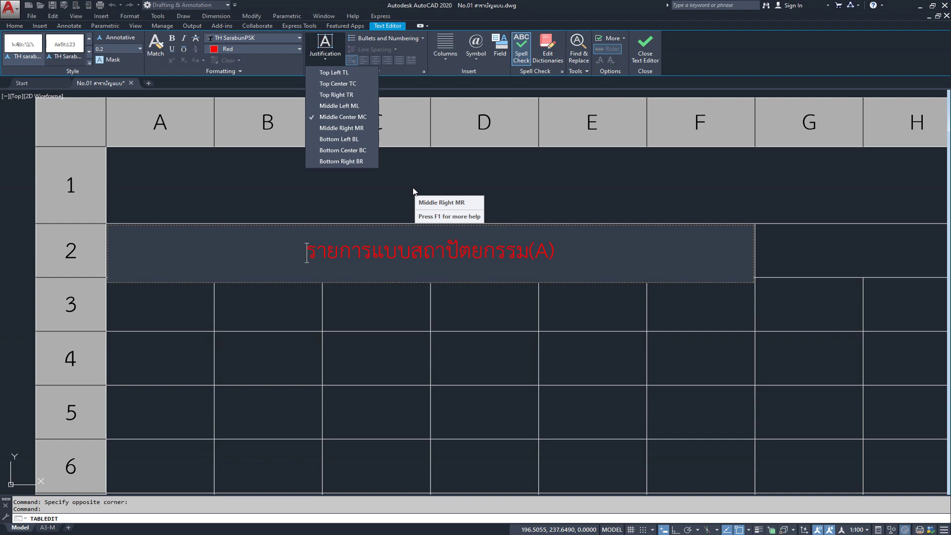
left_click(412, 183)
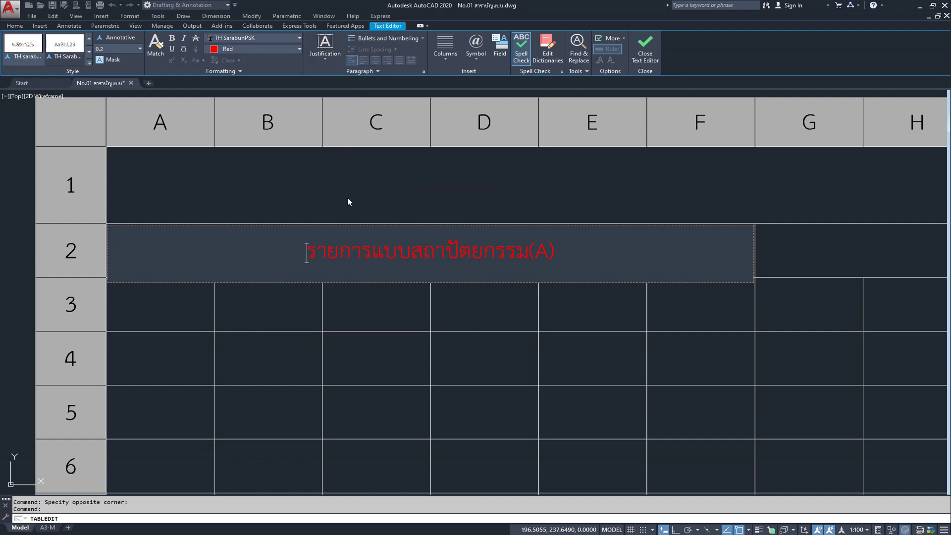
left_click(325, 63)
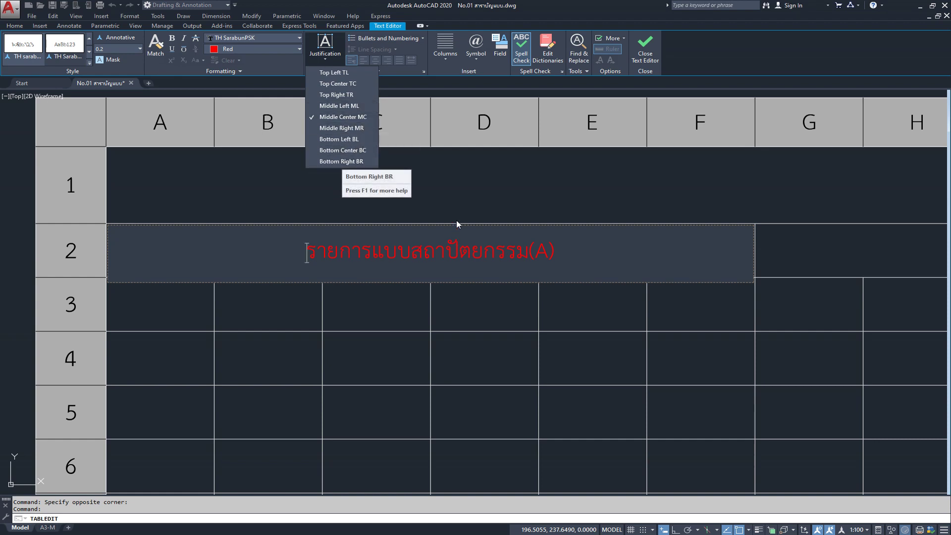
key("Escape")
key("Escape")
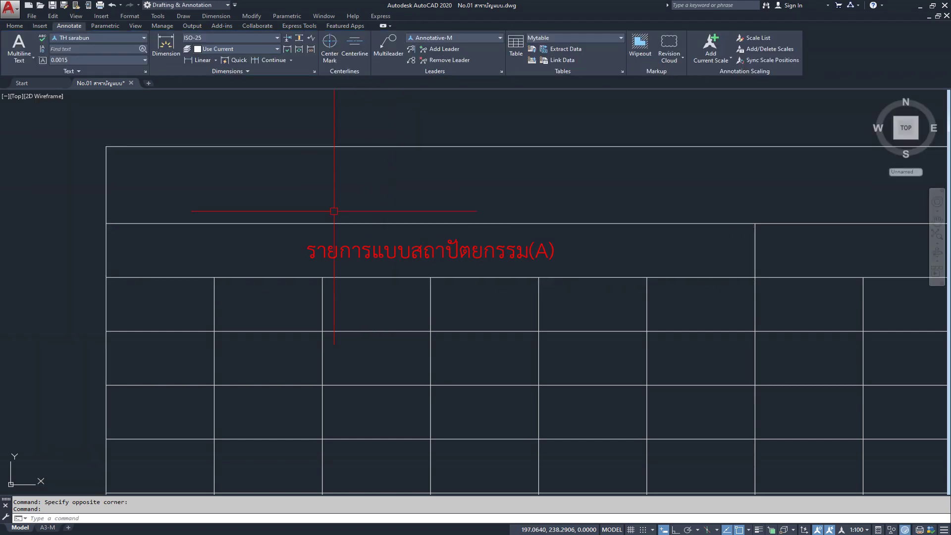
middle_click_drag(541, 194, 319, 218)
- Select the green title cell and look through its text alignment options
middle_click_drag(388, 206, 416, 235)
left_click(382, 238)
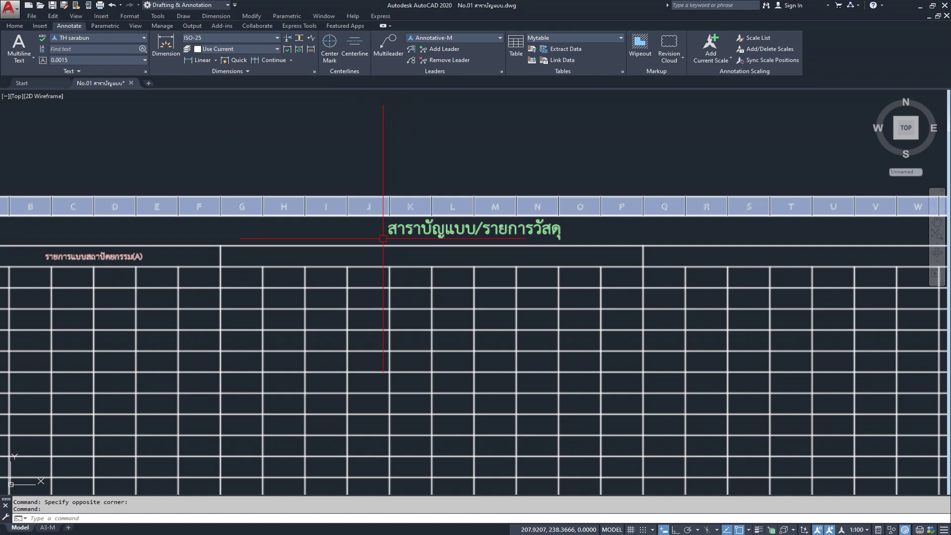
double_click(384, 233)
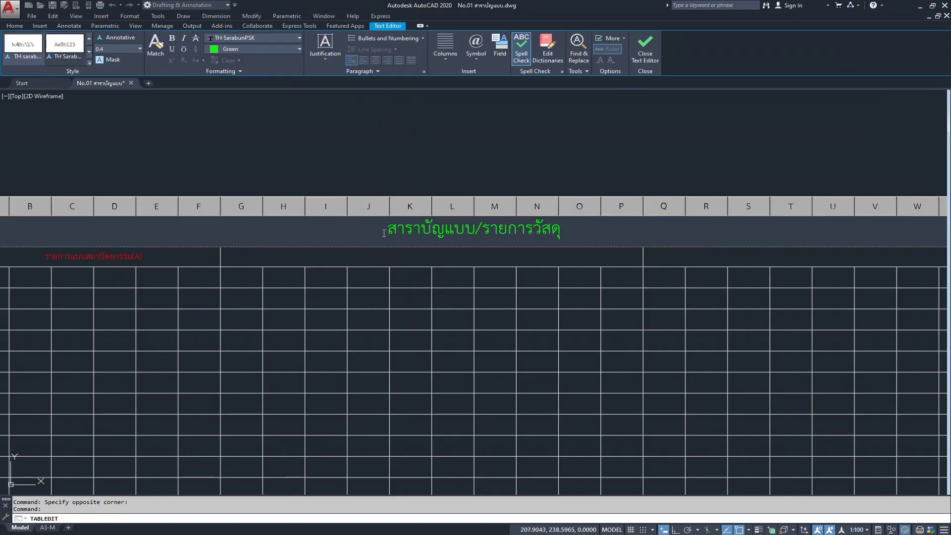
left_click(334, 57)
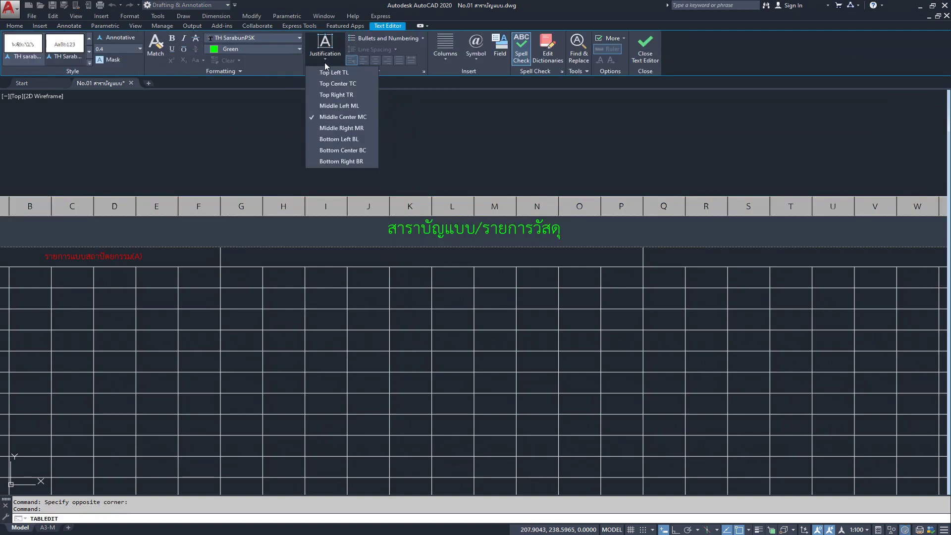
left_click(342, 119)
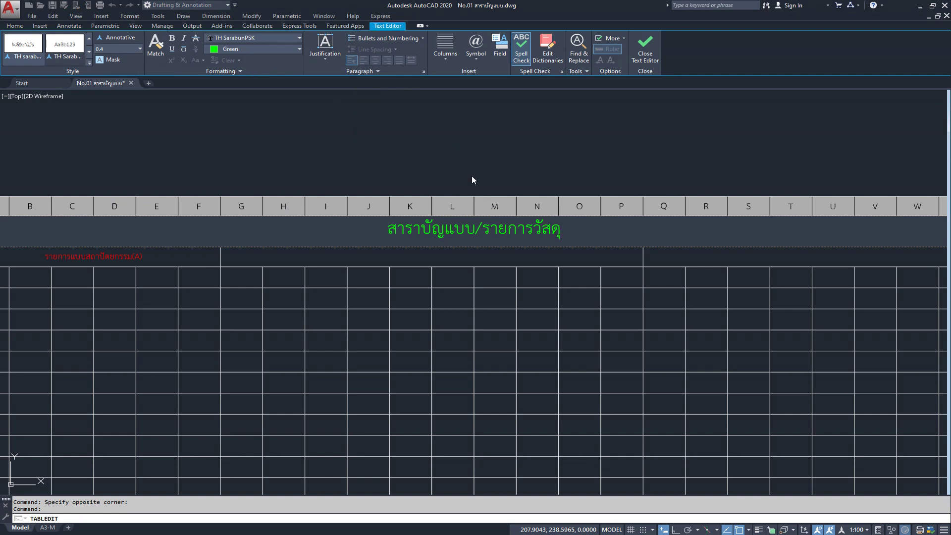
left_click(472, 176)
scroll(461, 208, "up", 4)
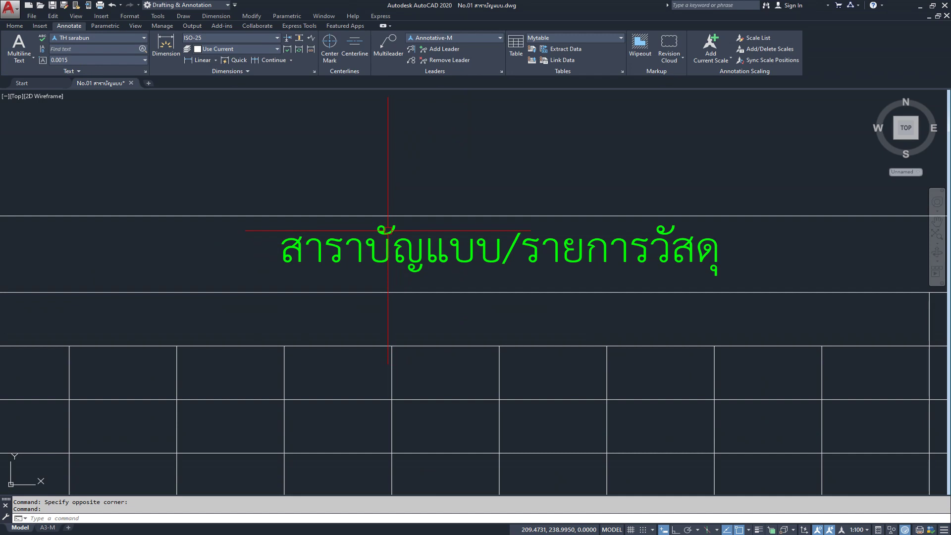
- Set the title text to Bottom Center alignment, then clear the title cell
double_click(388, 231)
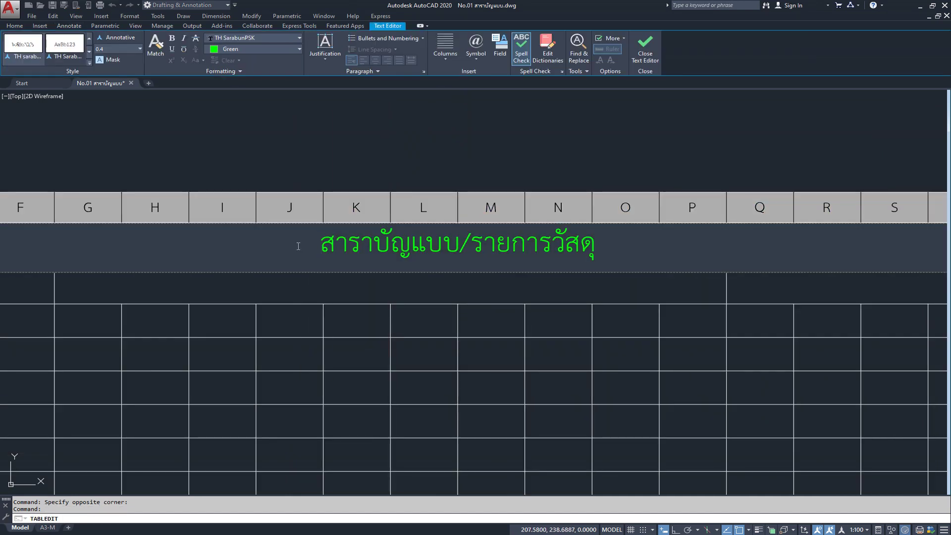
left_click(326, 61)
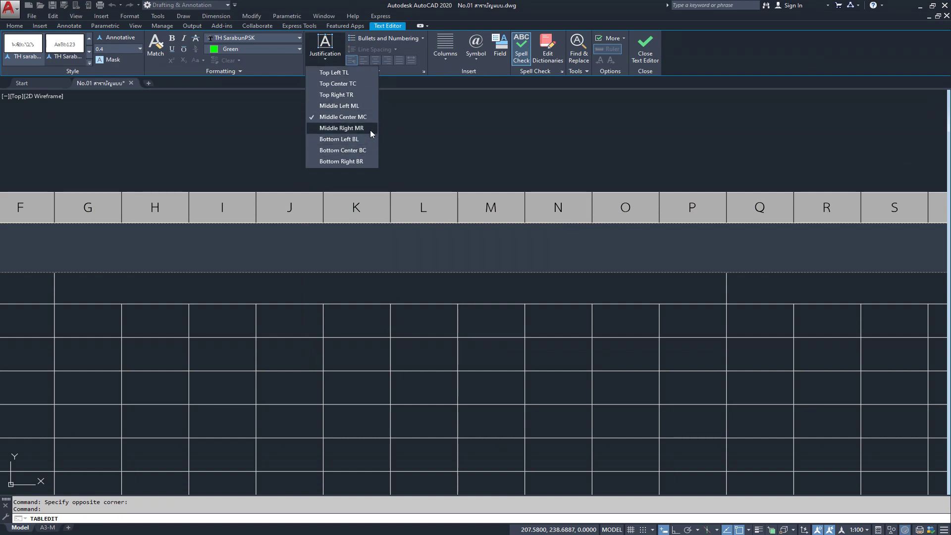
left_click(335, 151)
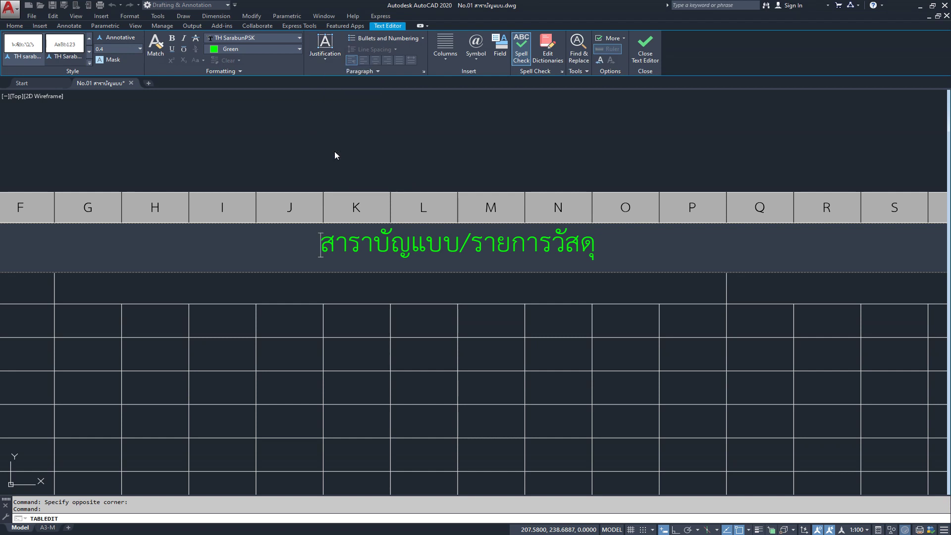
left_click(360, 161)
scroll(387, 249, "up", 2)
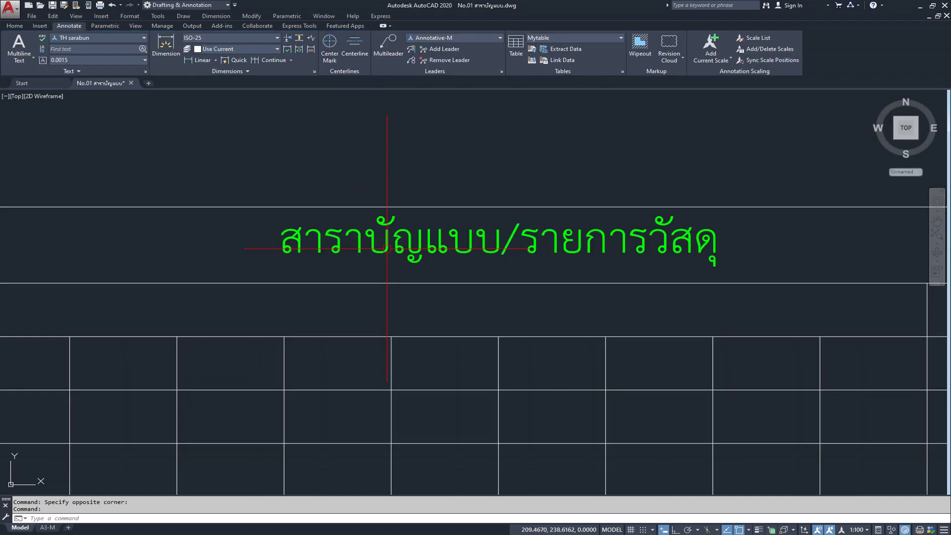
left_click(387, 249)
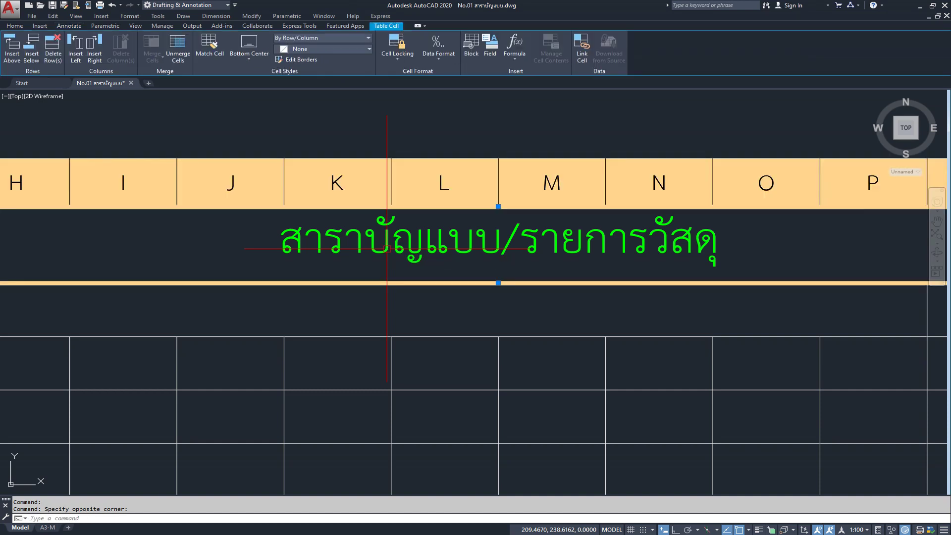
key("Delete")
- Return the title text to Middle Center alignment
double_click(292, 233)
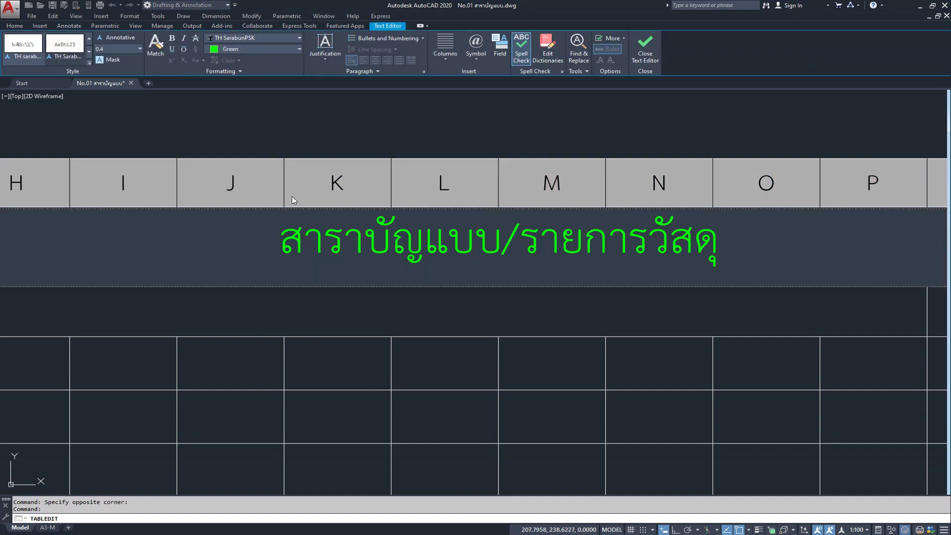
left_click(331, 62)
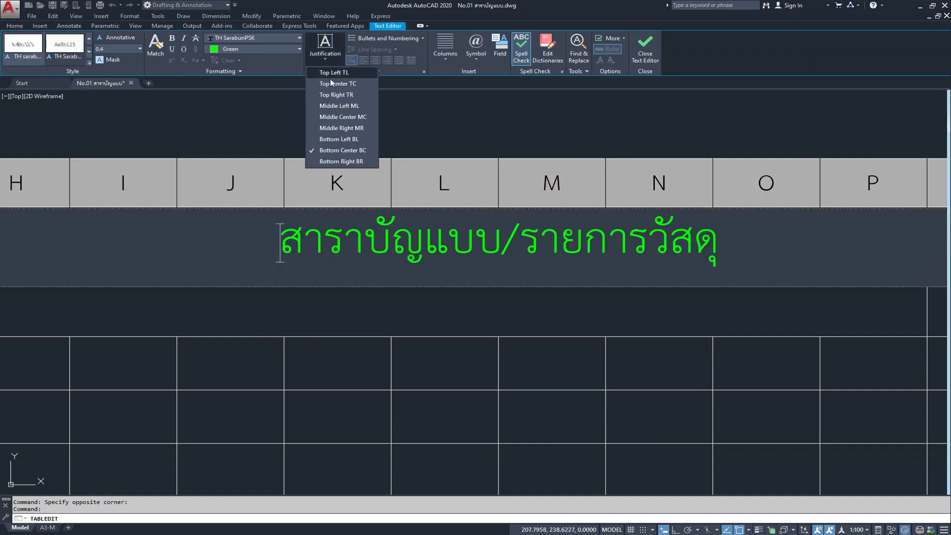
left_click(330, 117)
left_click(330, 120)
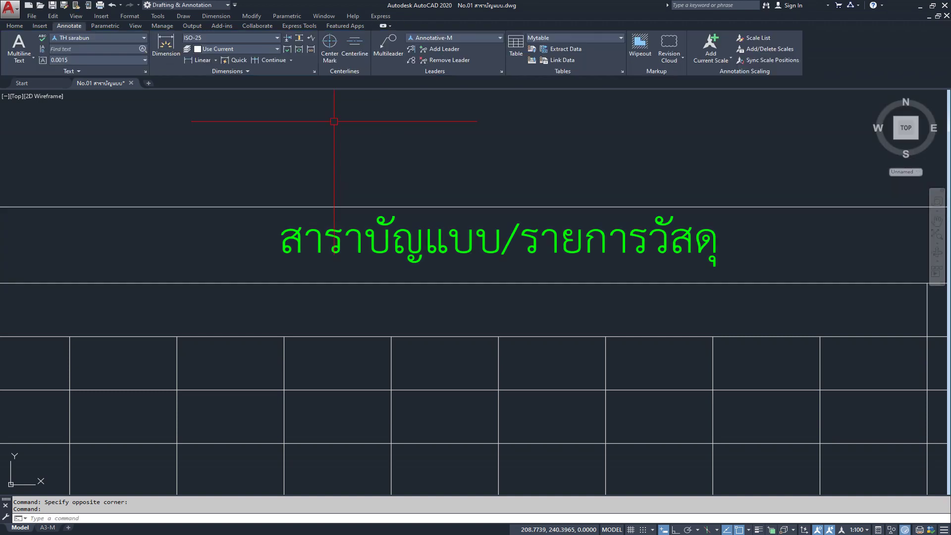
- Switch the title to Bottom Center, then select all its text and set Middle Center
double_click(385, 223)
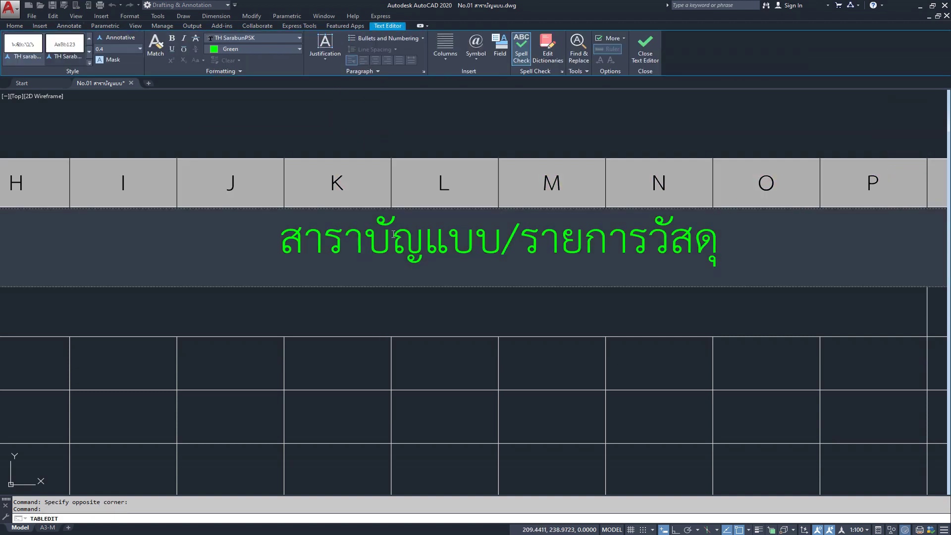
left_click(328, 64)
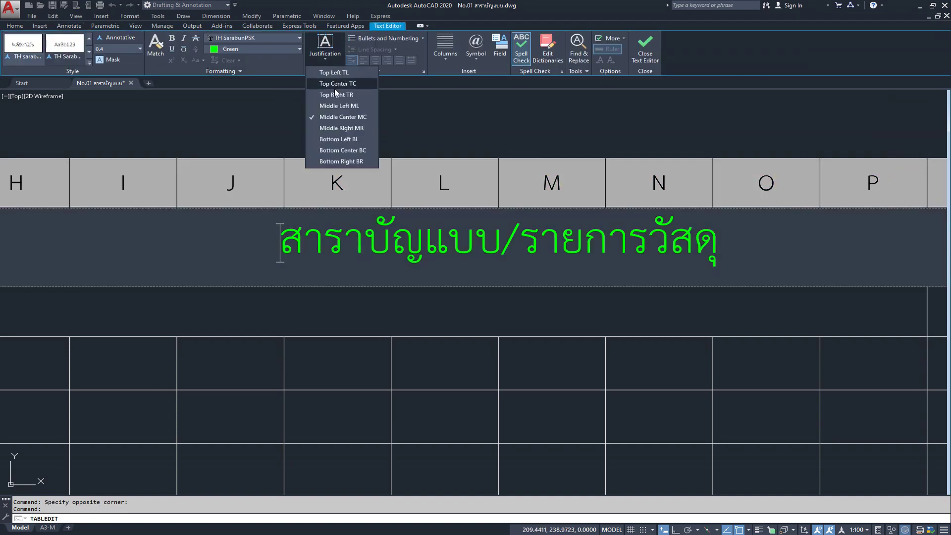
left_click(330, 140)
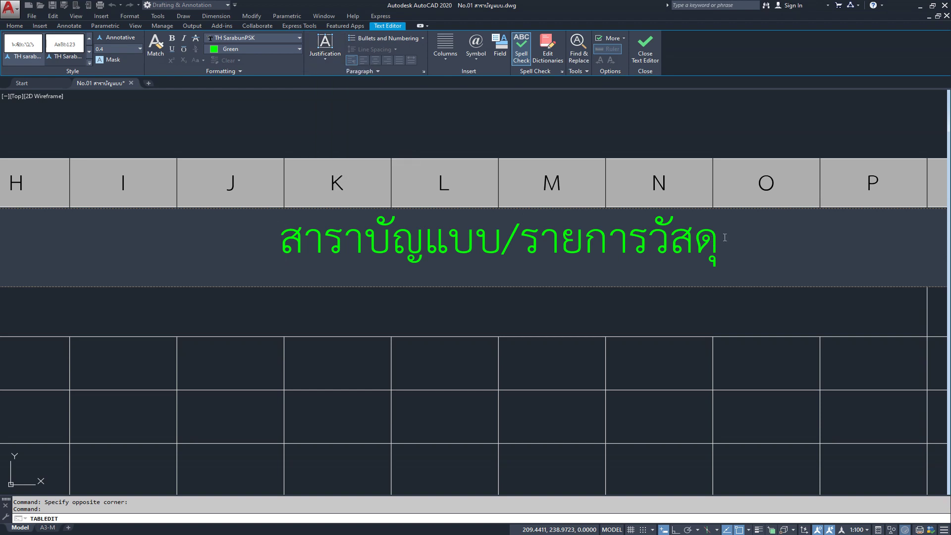
left_click(324, 61)
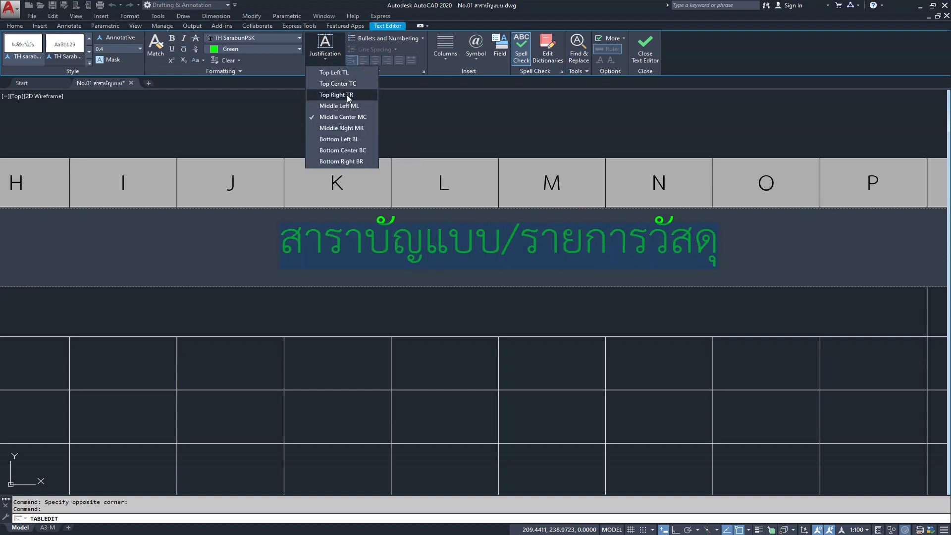
left_click(330, 151)
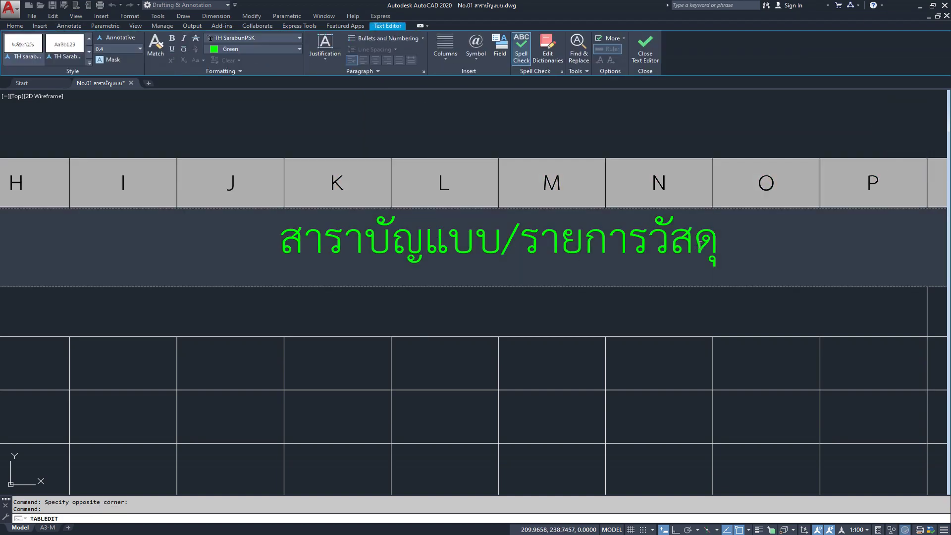
left_click_drag(637, 248, 289, 249)
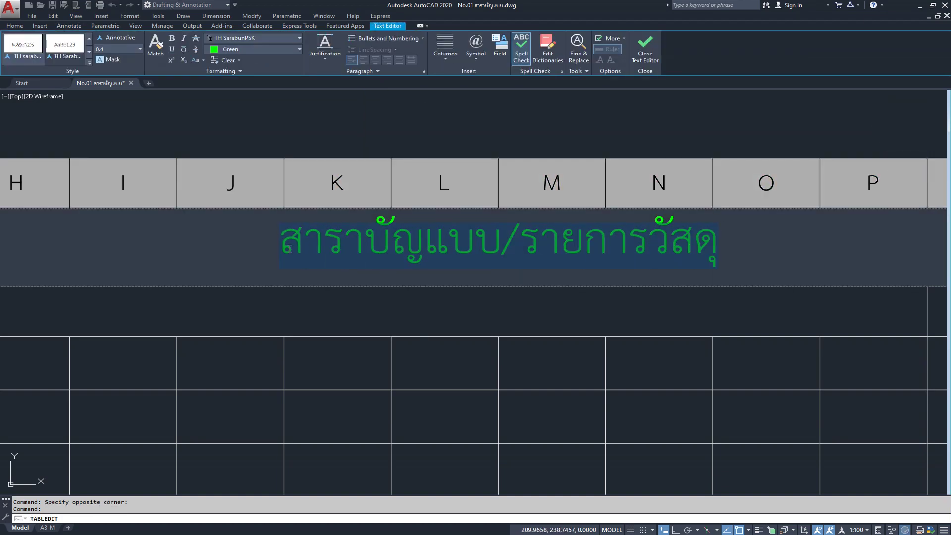
left_click(326, 59)
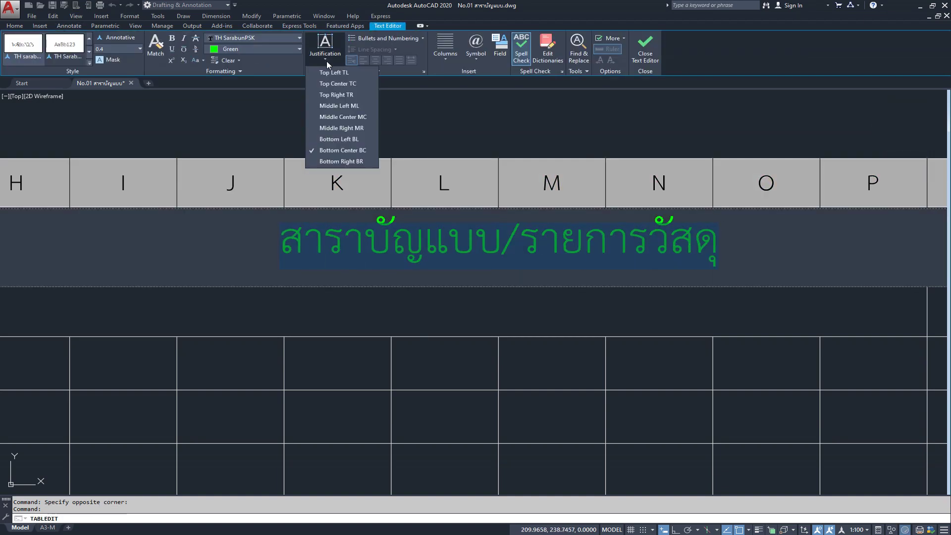
left_click(340, 119)
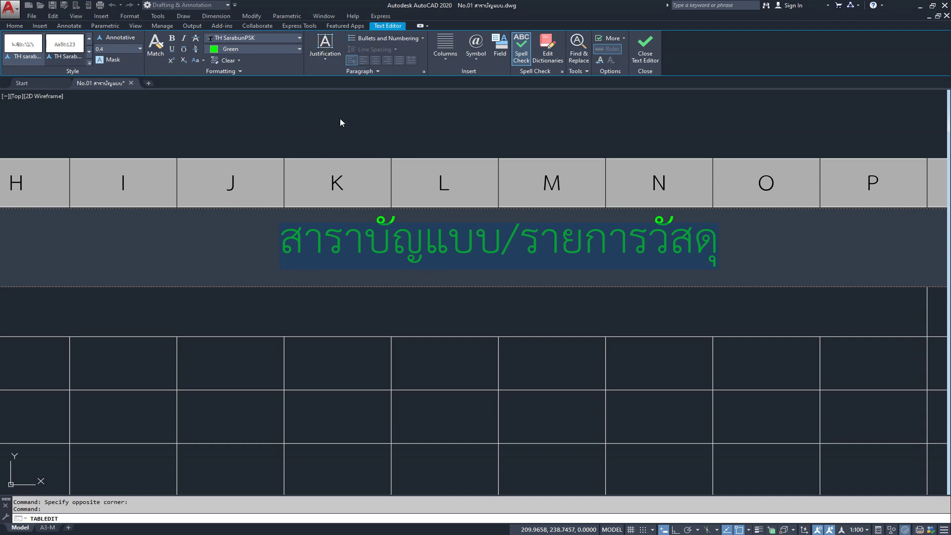
left_click(342, 126)
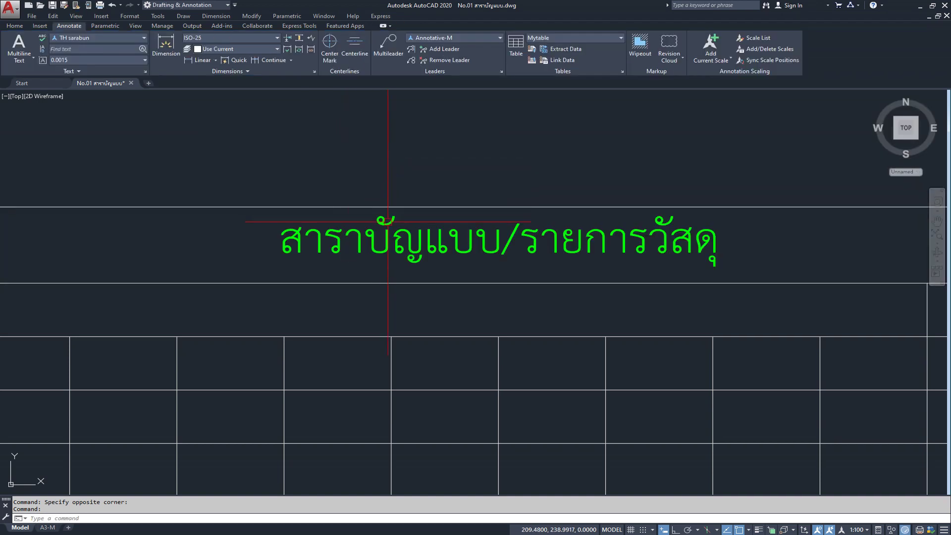
- Review the title's alignment once more and finish editing, leaving Middle Center
scroll(436, 198, "down", 3)
scroll(436, 198, "up", 2)
double_click(528, 223)
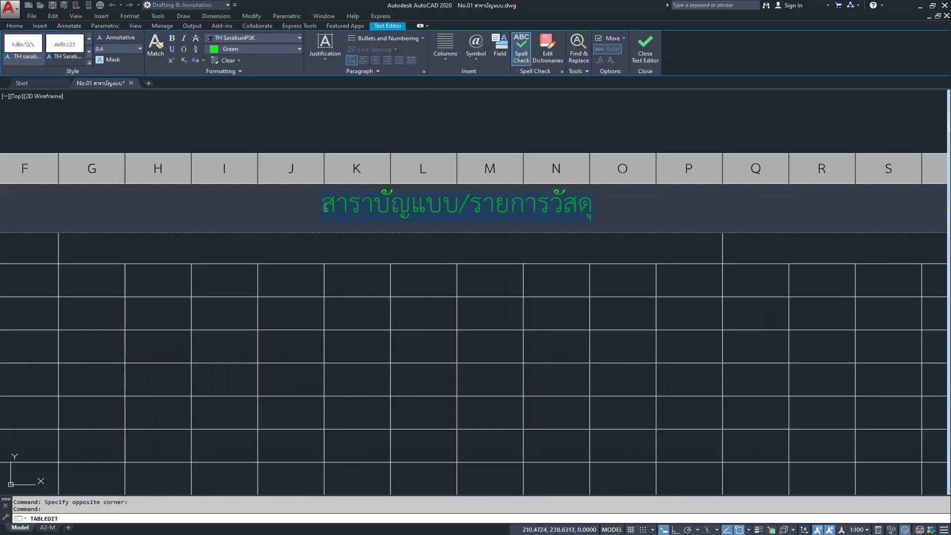
left_click(326, 61)
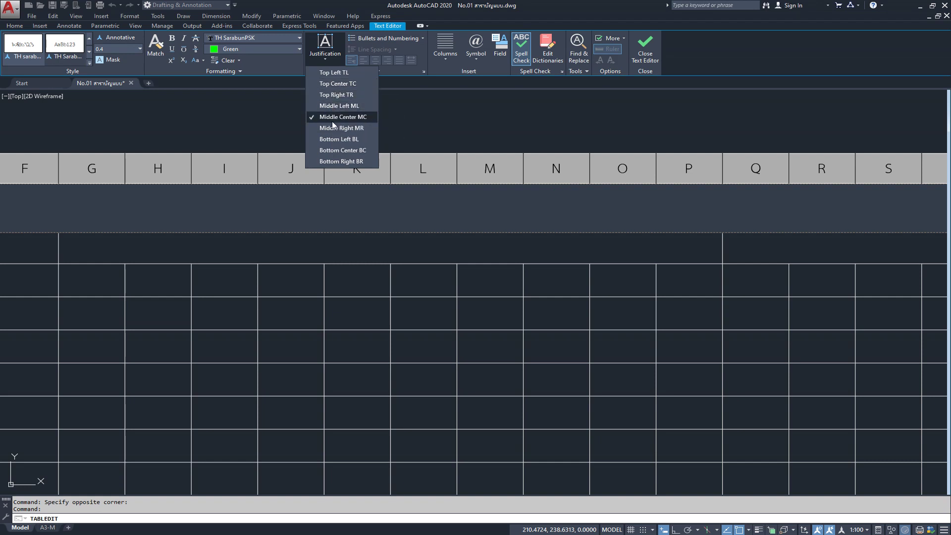
left_click(331, 150)
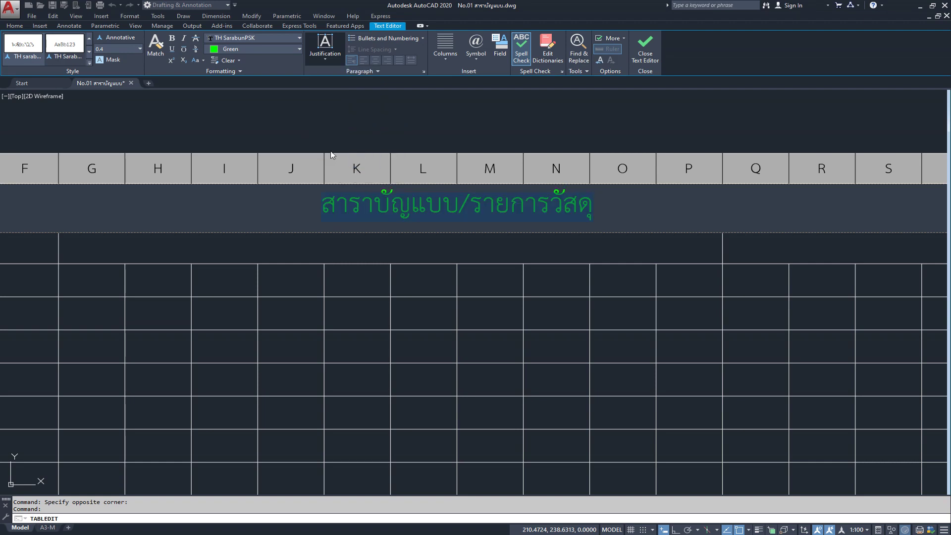
left_click(480, 152)
scroll(481, 152, "down", 3)
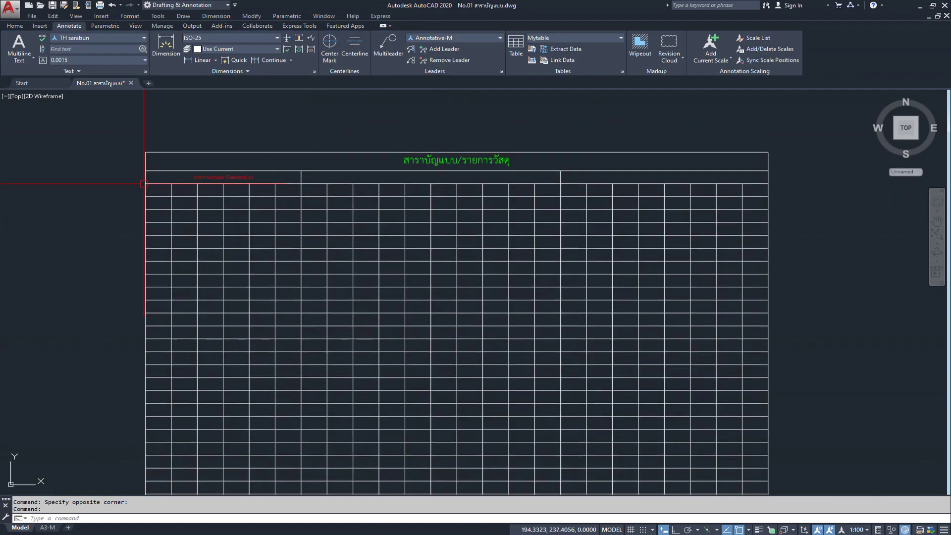
scroll(269, 170, "up", 2)
scroll(438, 178, "down", 3)
scroll(436, 177, "up", 5)
scroll(426, 174, "down", 1)
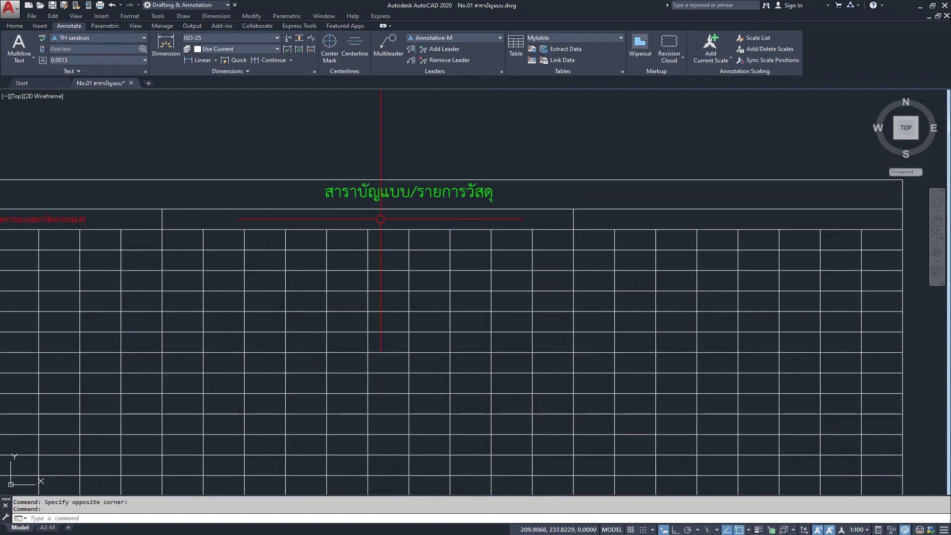
scroll(376, 159, "up", 2)
double_click(439, 208)
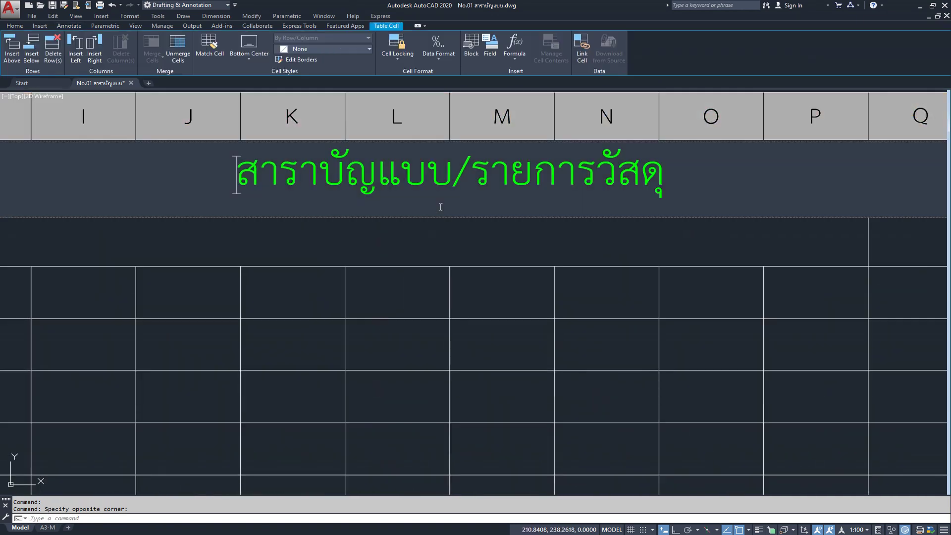
left_click(328, 63)
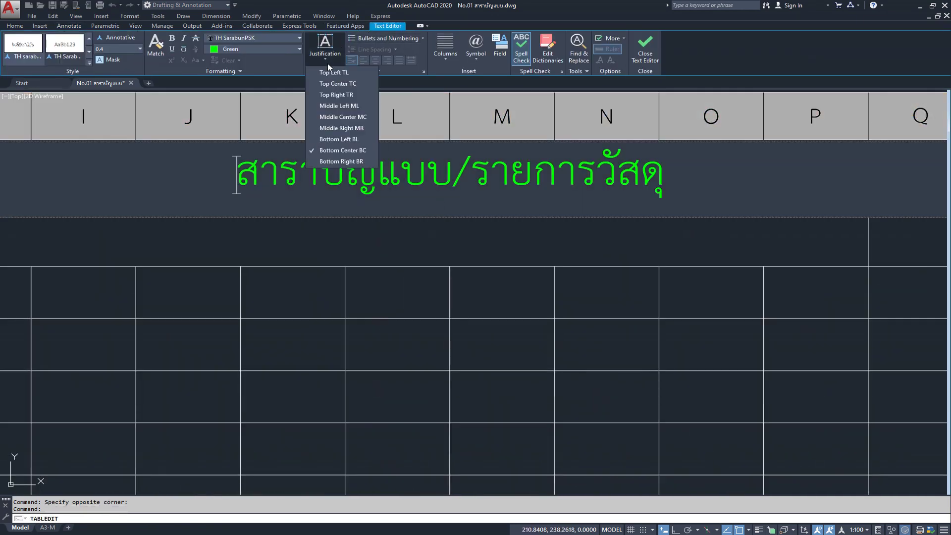
left_click(393, 248)
scroll(393, 252, "down", 2)
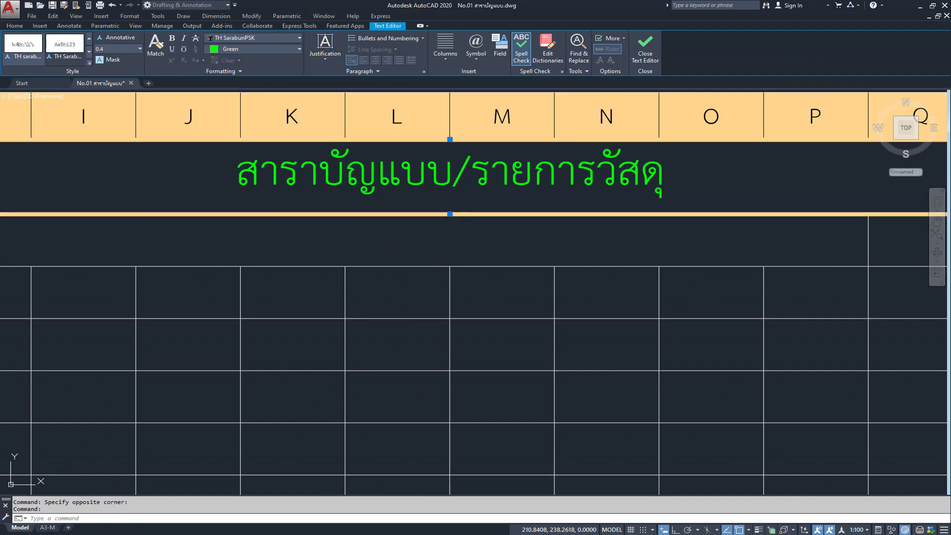
scroll(394, 251, "down", 4)
key("Escape")
scroll(393, 237, "up", 5)
mouse_move(394, 238)
middle_mouse_down()
mouse_move(298, 227)
mouse_move(418, 198)
middle_mouse_up()
scroll(410, 189, "down", 2)
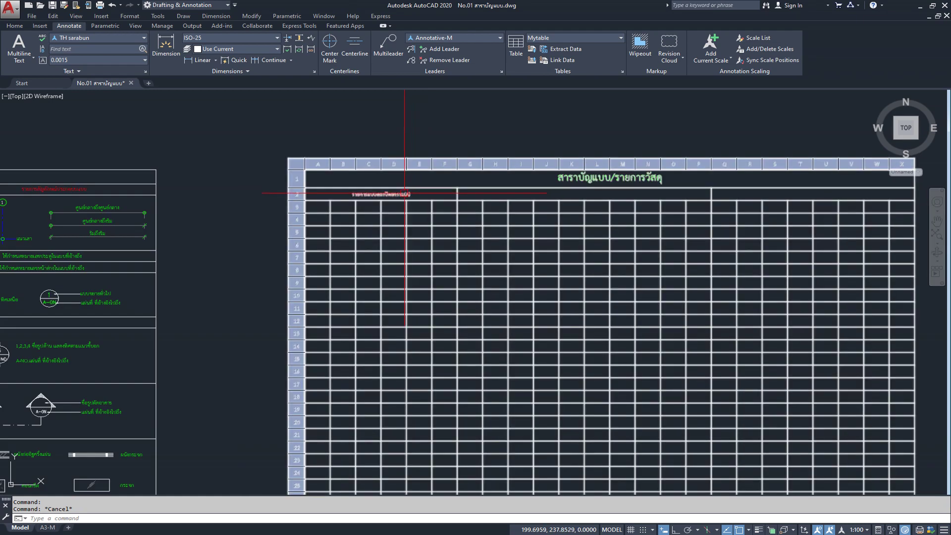
scroll(297, 158, "down", 2)
scroll(144, 129, "up", 5)
scroll(320, 208, "up", 1)
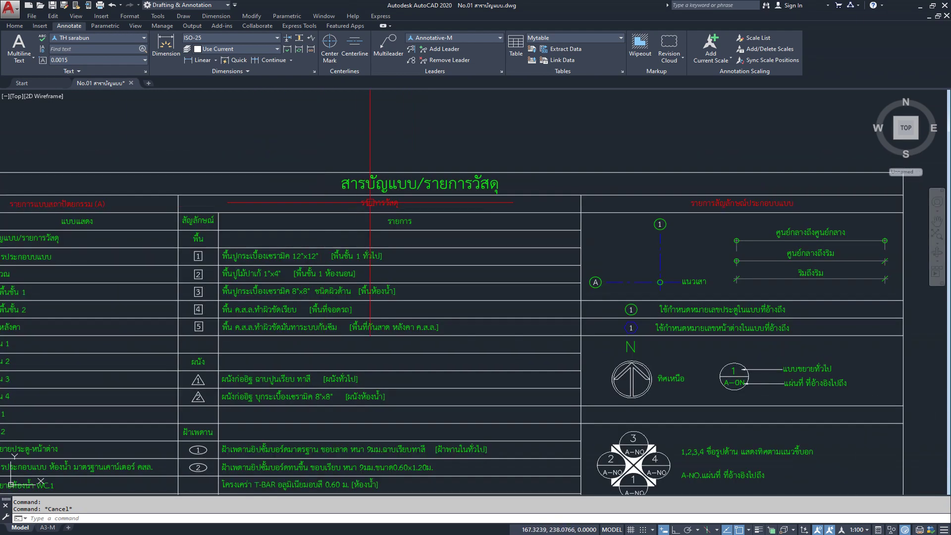
middle_click_drag(411, 204, 479, 202)
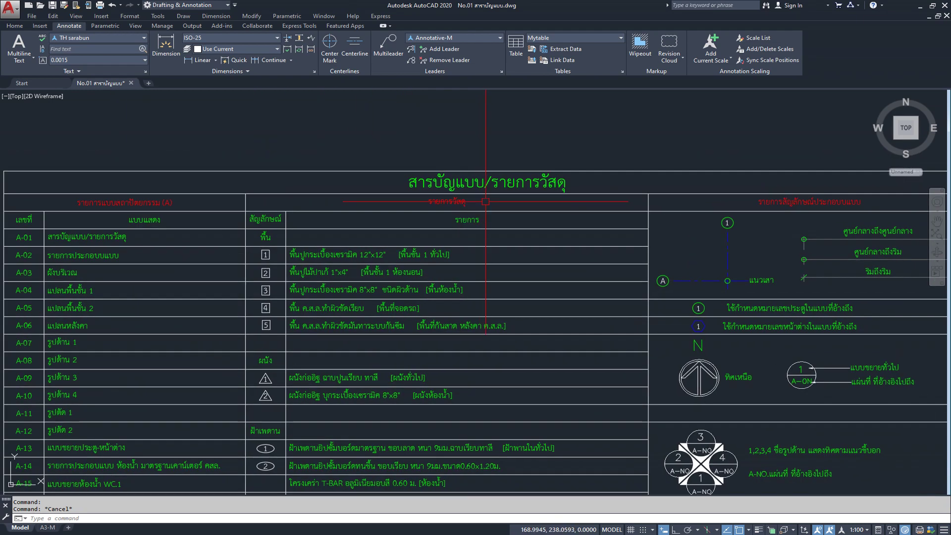
scroll(336, 217, "down", 2)
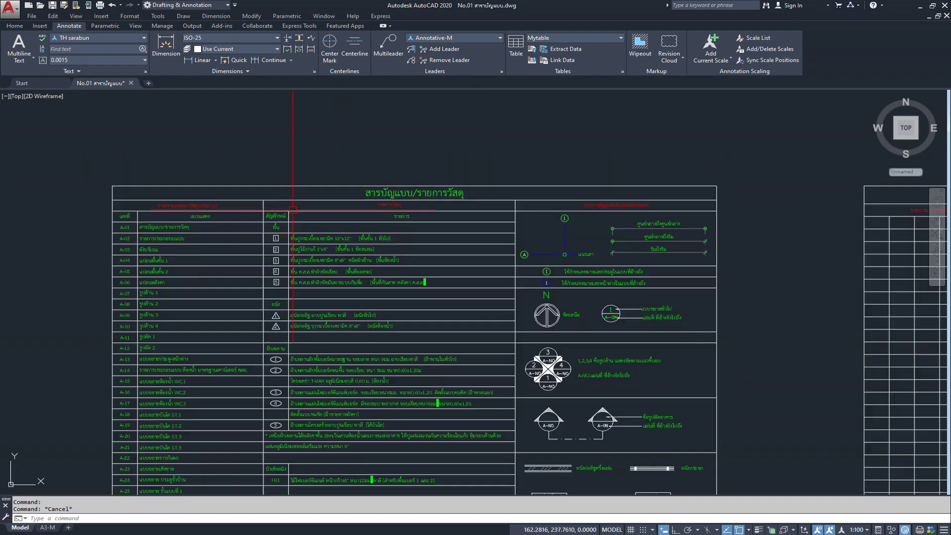
scroll(355, 214, "up", 4)
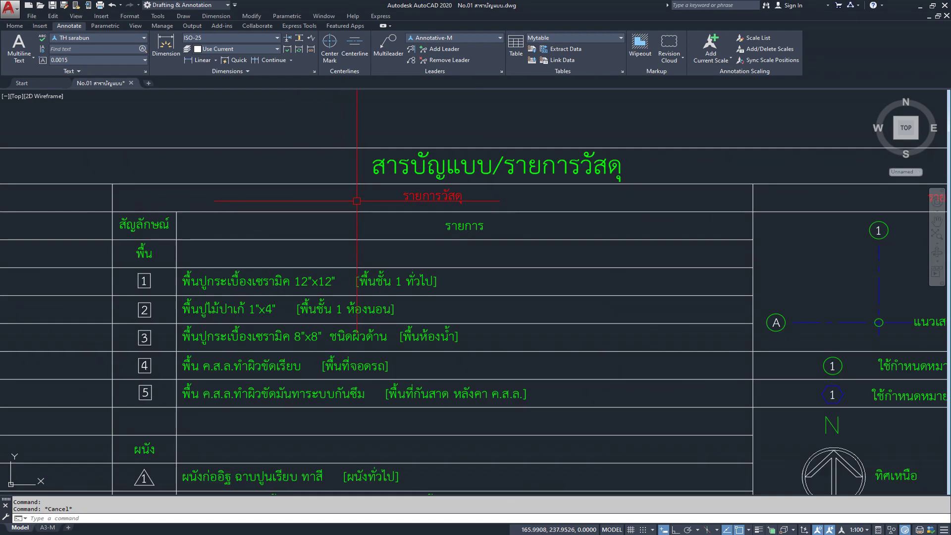
left_click(349, 197)
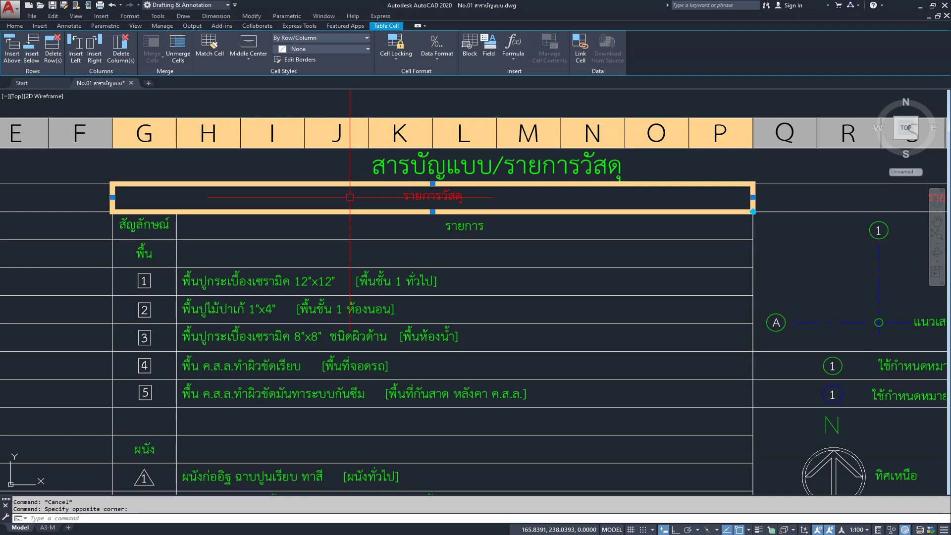
- Copy the red รายการวัสดุ heading into the new table's middle row-2 cell
right_click(350, 197)
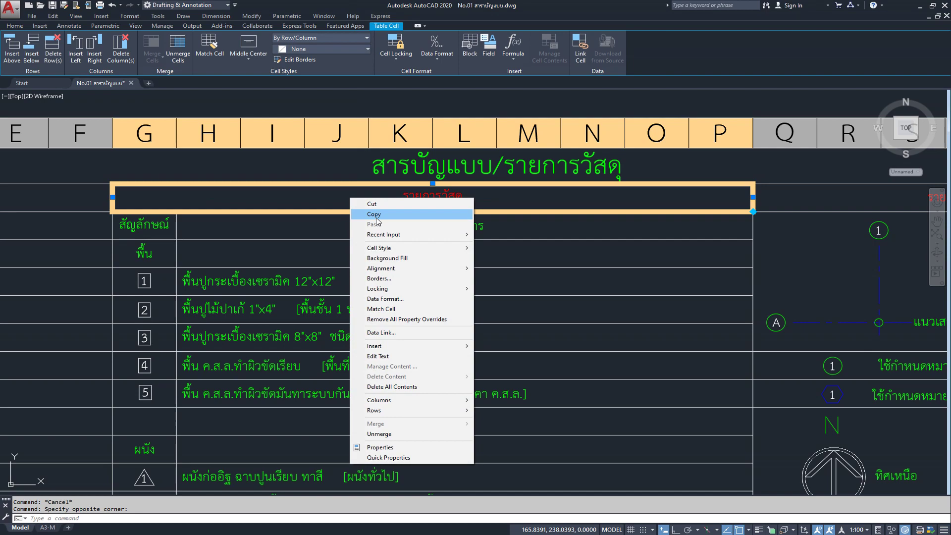
left_click(375, 214)
scroll(213, 212, "down", 6)
middle_click_drag(643, 228, 325, 275)
scroll(365, 265, "up", 5)
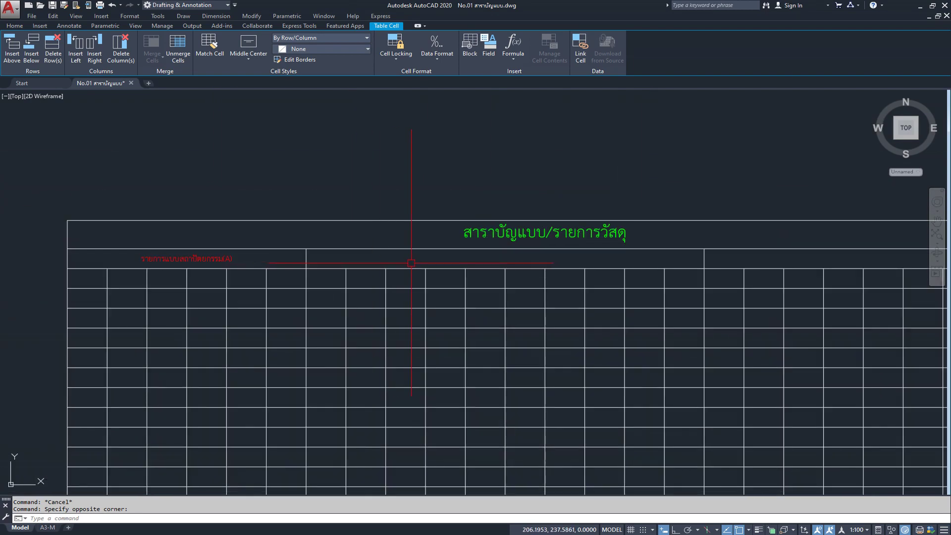
left_click(409, 258)
right_click(420, 259)
left_click(460, 283)
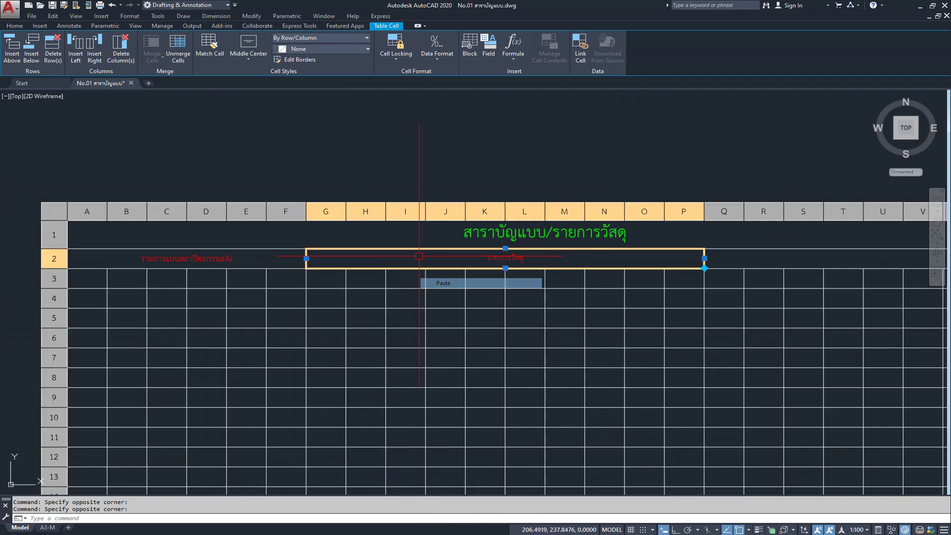
key("Escape")
- Copy the reference's red symbols heading into the new table's right-hand row-2 cell
scroll(458, 183, "down", 5)
middle_click_drag(275, 236, 513, 241)
scroll(329, 205, "up", 4)
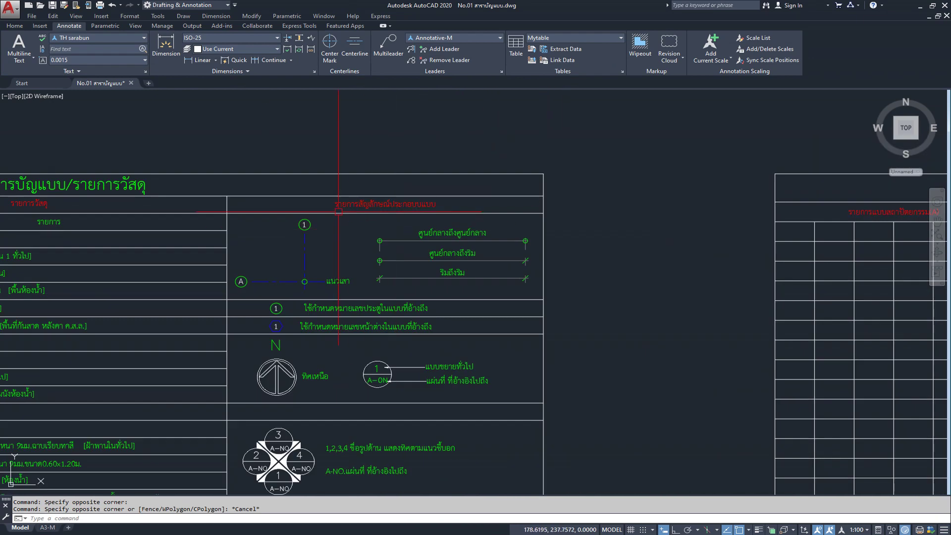
scroll(319, 204, "up", 2)
left_click(316, 204)
right_click(316, 203)
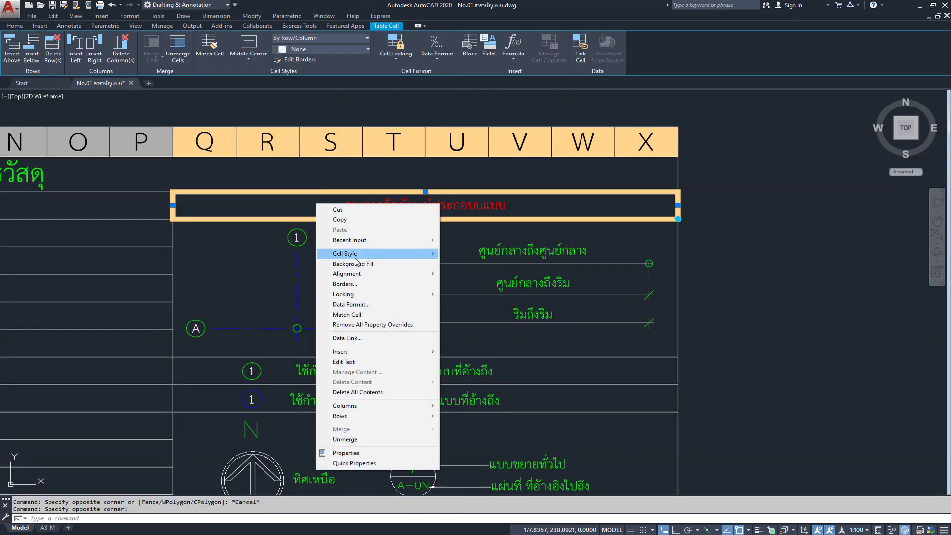
left_click(349, 222)
scroll(314, 124, "down", 5)
scroll(603, 205, "up", 4)
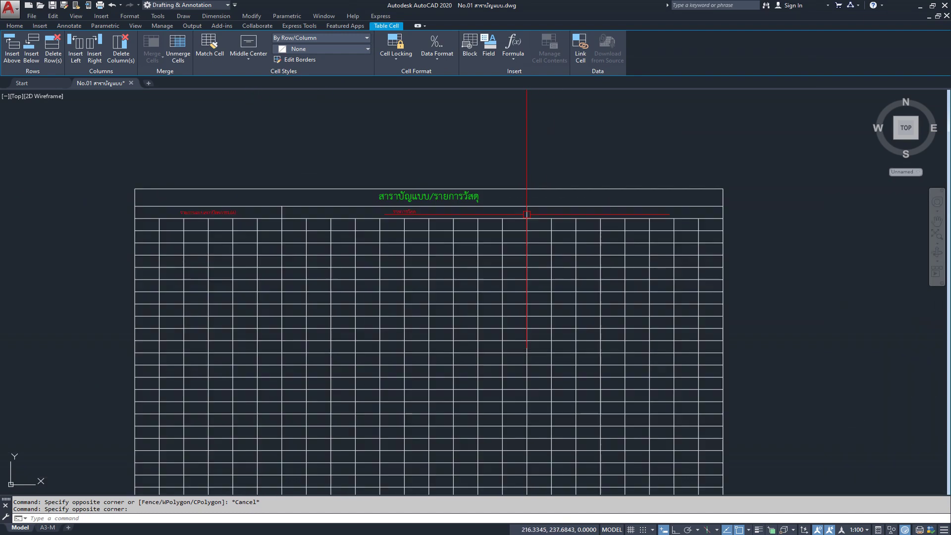
scroll(604, 204, "up", 3)
left_click(604, 204)
right_click(604, 204)
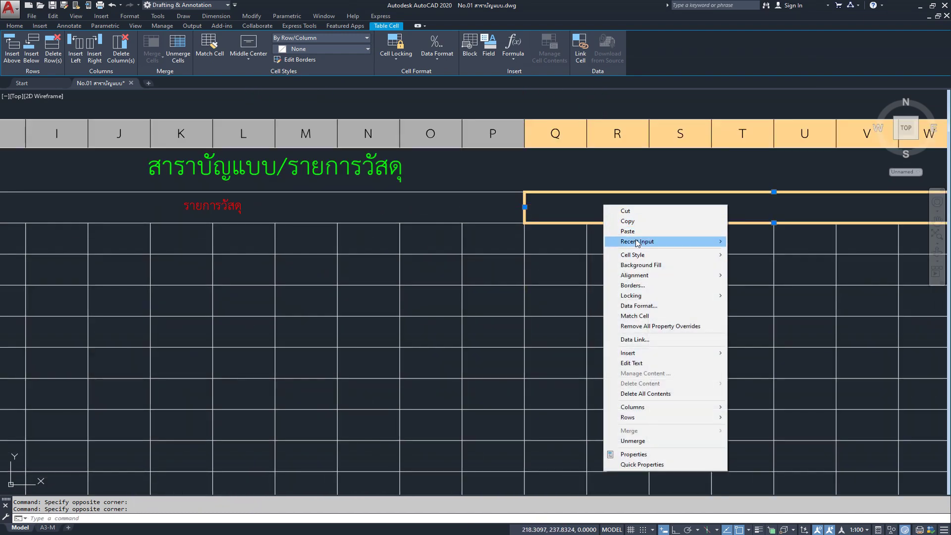
left_click(619, 232)
key("Escape")
scroll(540, 213, "down", 4)
scroll(524, 235, "down", 5)
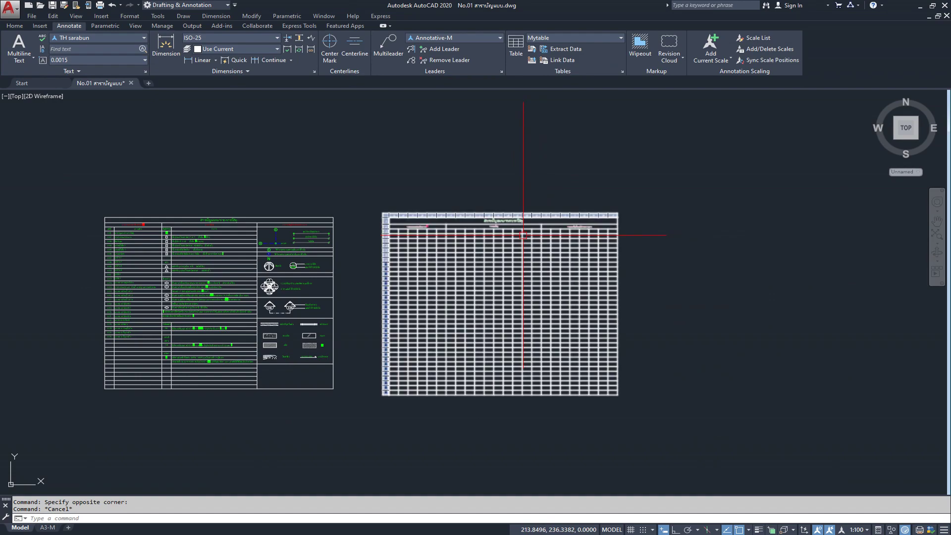
scroll(190, 237, "up", 3)
scroll(208, 174, "up", 3)
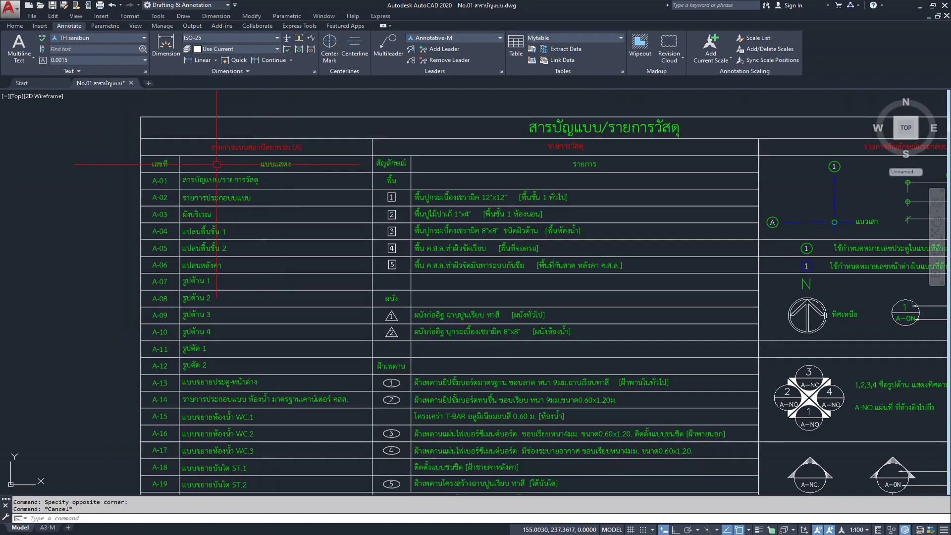
middle_click_drag(215, 166, 219, 245)
- Check how far cell B3 spans in the reference schedule
left_click(219, 246)
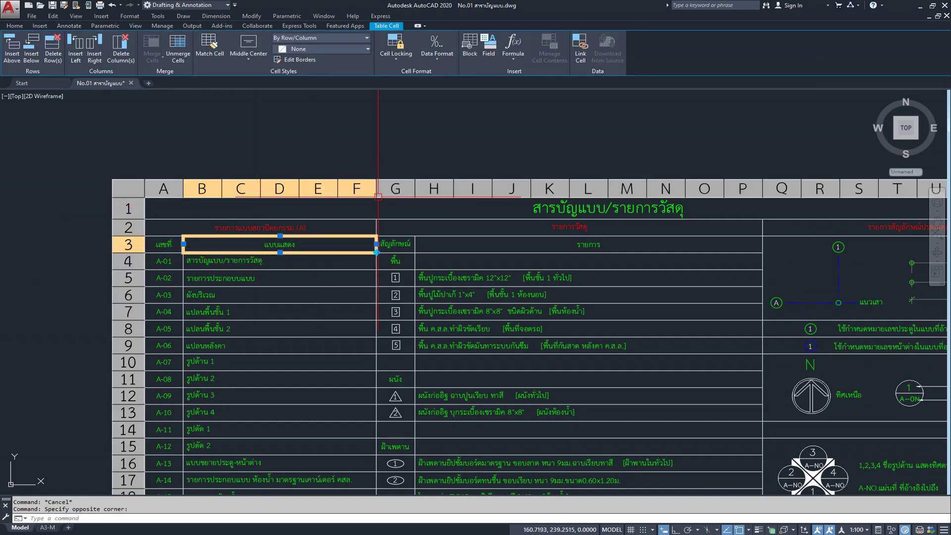
scroll(232, 247, "down", 5)
scroll(510, 212, "down", 3)
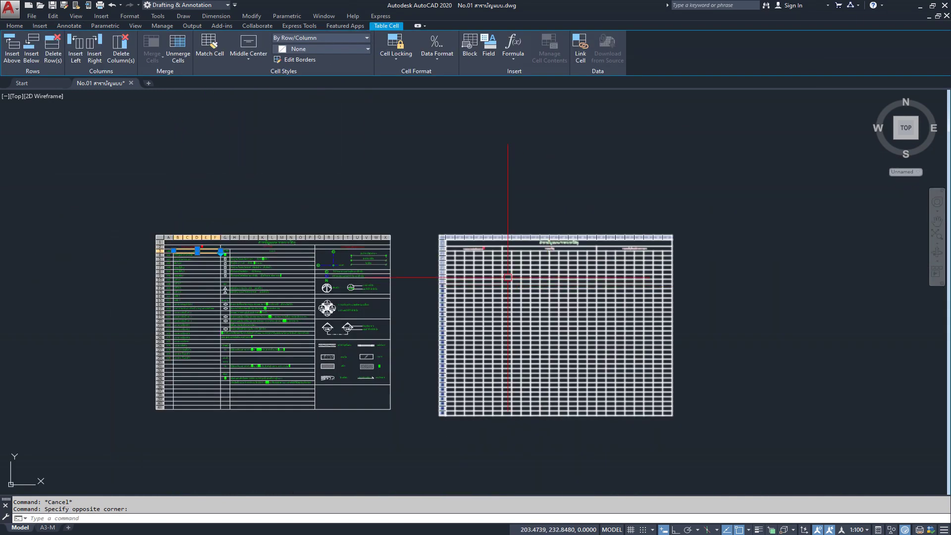
scroll(510, 213, "up", 8)
- Select cells B3 through F3 in the new table and Merge All
left_click(253, 221)
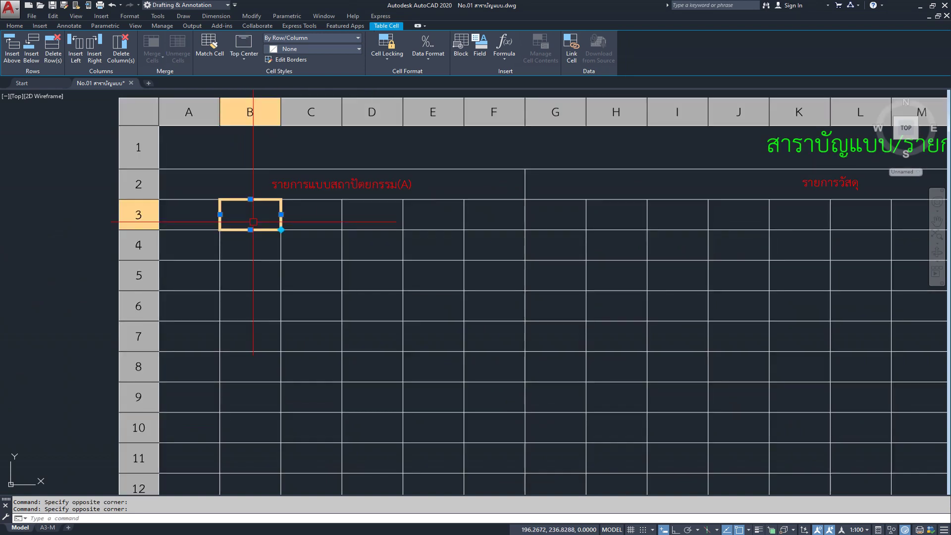
left_click_drag(253, 221, 495, 220)
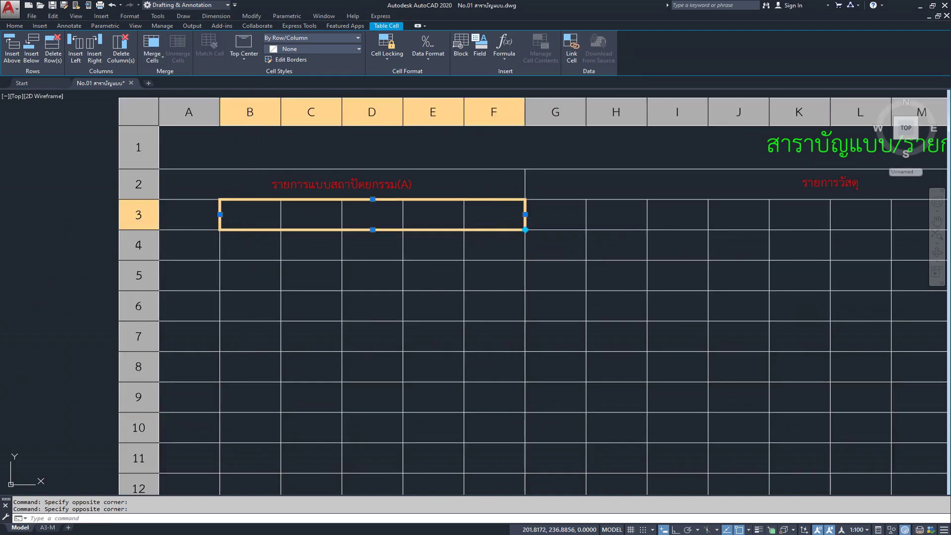
right_click(495, 219)
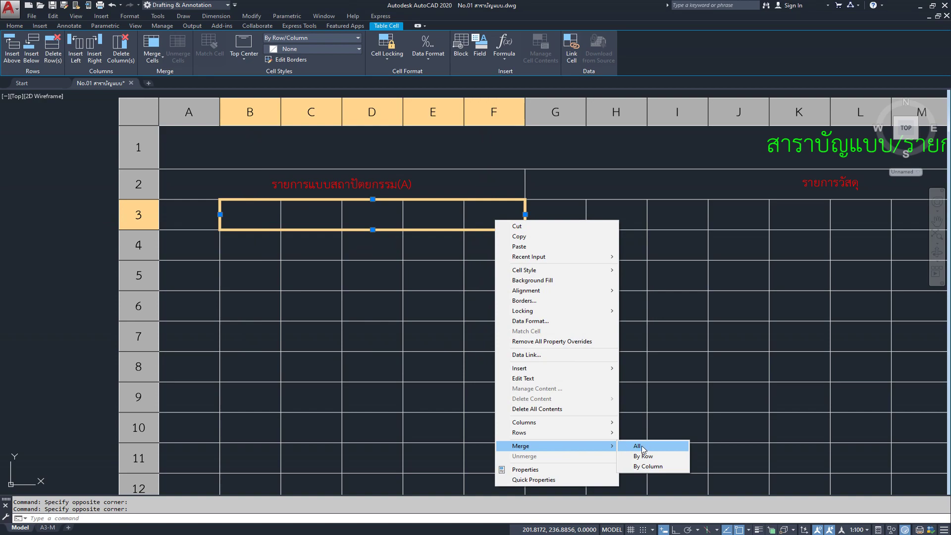
left_click(637, 445)
key("Escape")
scroll(454, 317, "down", 2)
scroll(454, 317, "down", 2)
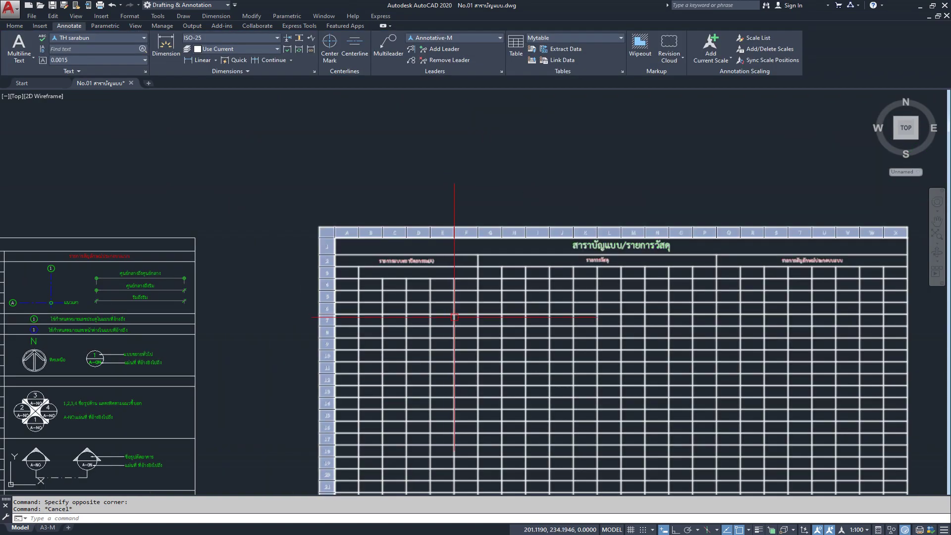
scroll(464, 313, "down", 2)
scroll(520, 124, "up", 2)
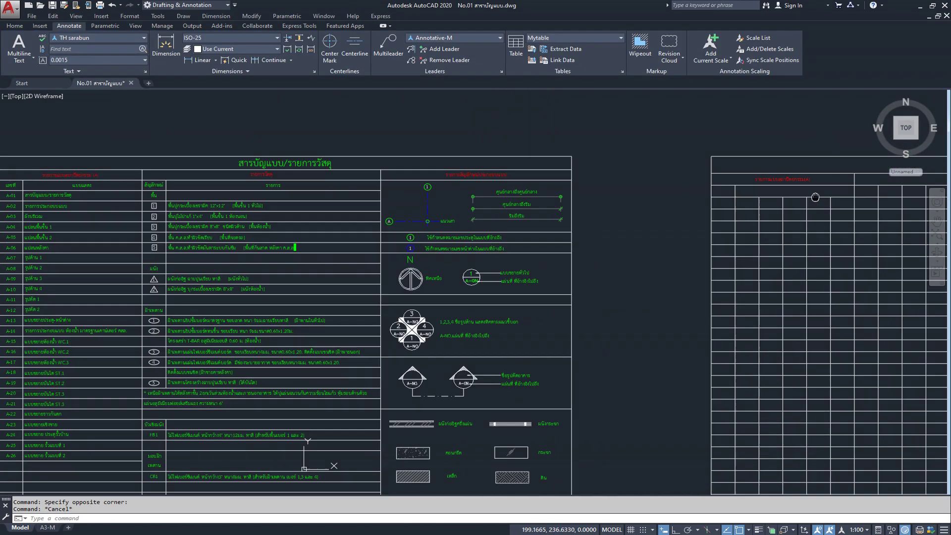
scroll(171, 180, "up", 5)
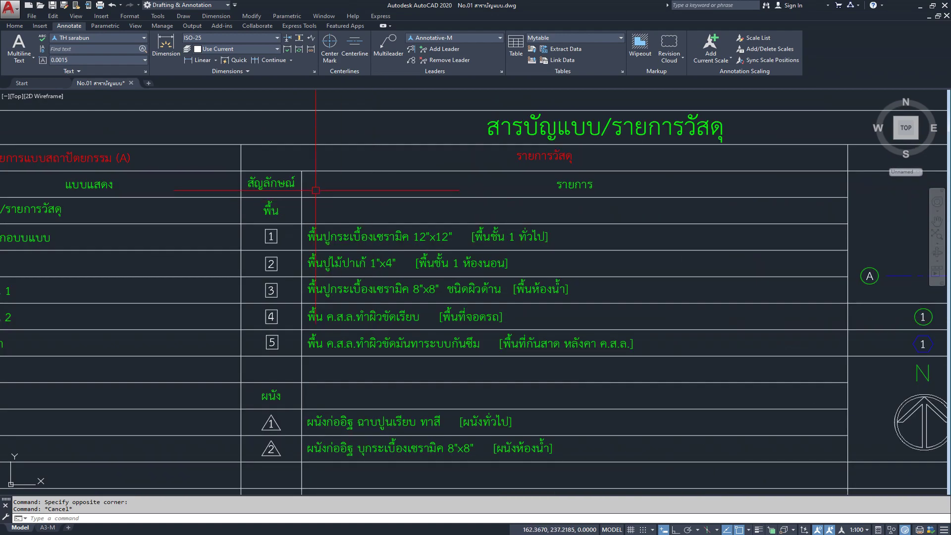
scroll(328, 188, "down", 5)
middle_click_drag(530, 197, 155, 184)
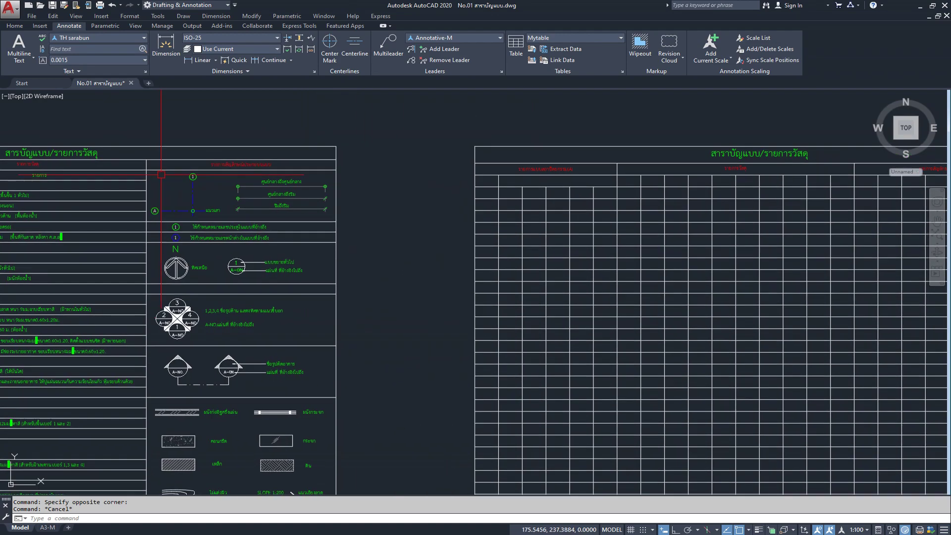
scroll(152, 175, "up", 2)
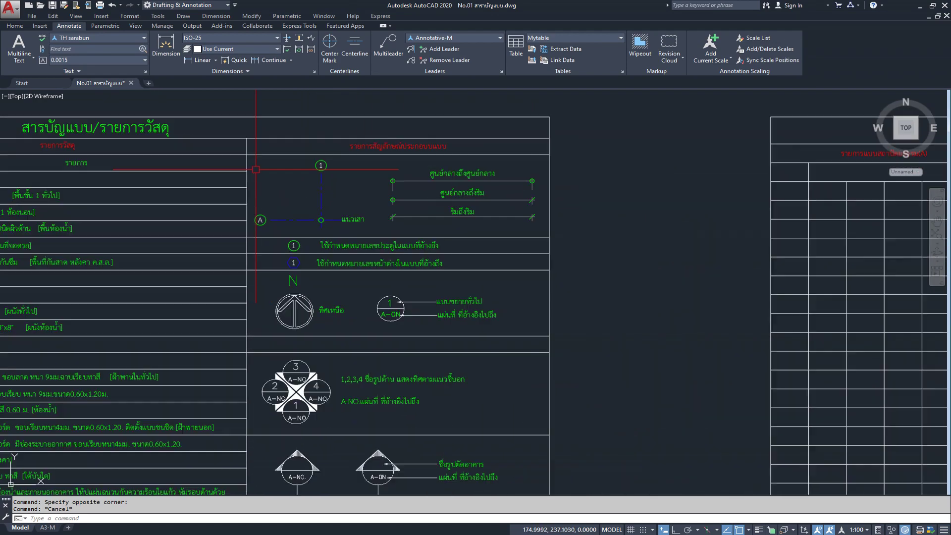
- Inspect the reference's merged symbol cell, then bring the new empty table into view
left_click(273, 184)
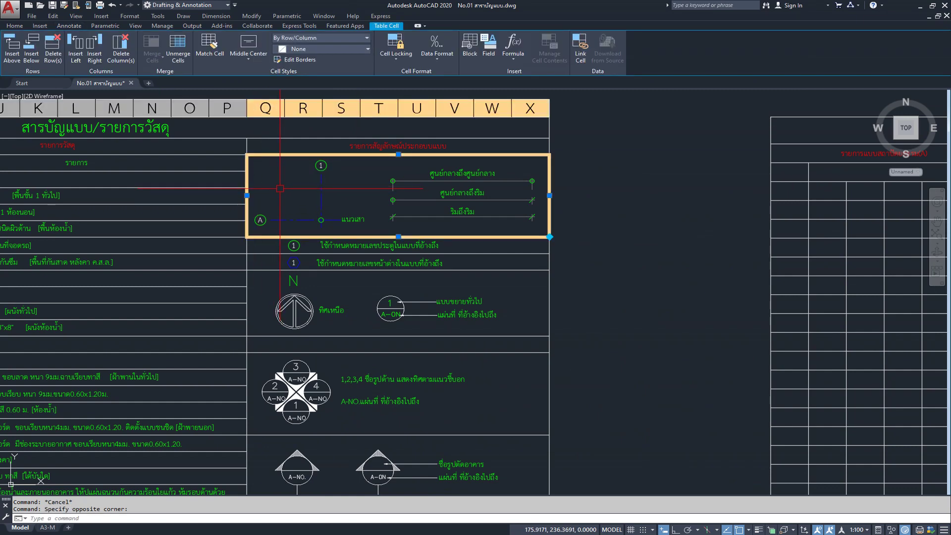
middle_click_drag(276, 187, 426, 188)
scroll(429, 189, "down", 2)
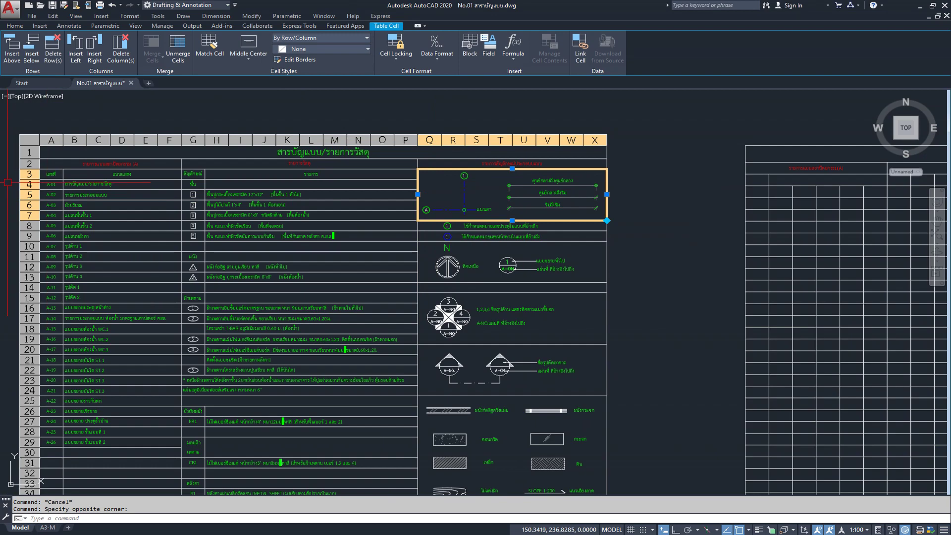
middle_click_drag(911, 228, 409, 228)
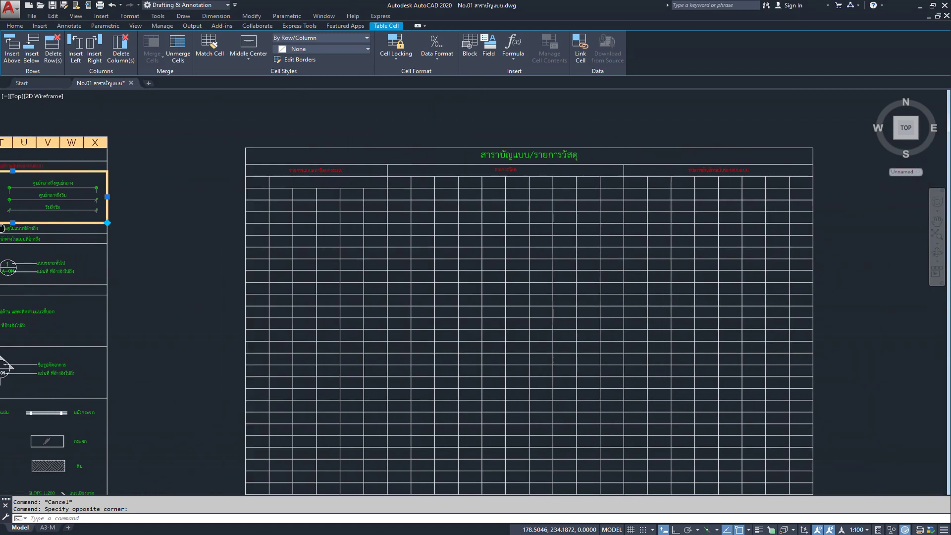
scroll(767, 271, "up", 1)
scroll(595, 213, "up", 1)
scroll(507, 195, "up", 1)
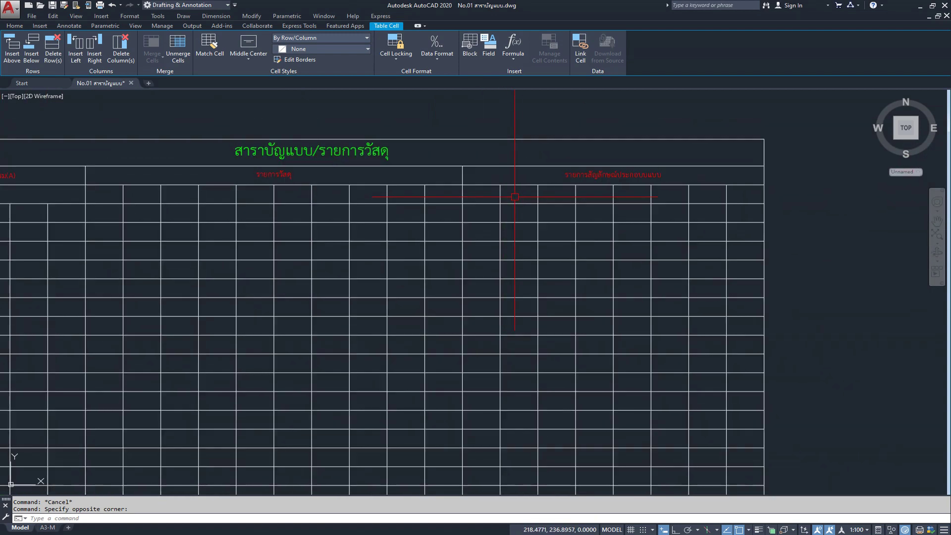
- Select cells Q3 through X7 and Merge All into one large cell
left_click(483, 195)
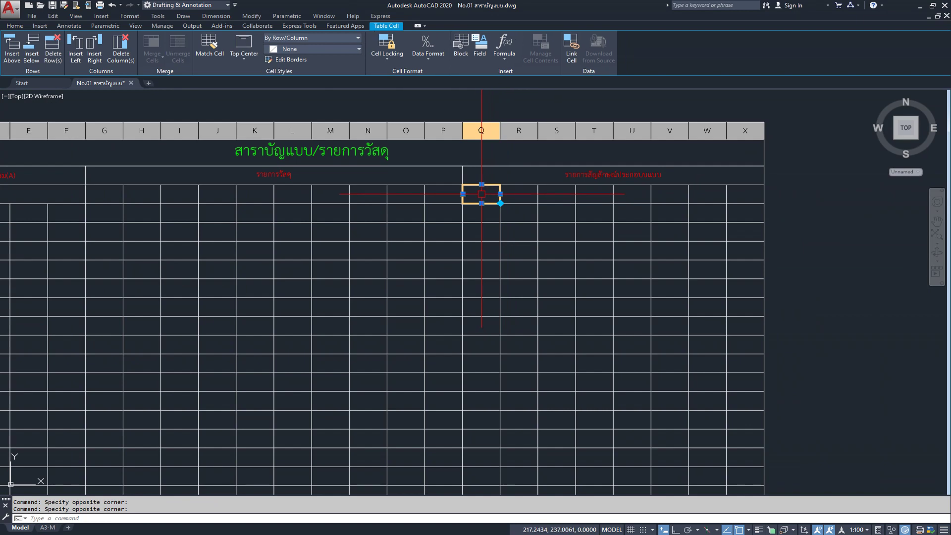
scroll(479, 193, "down", 2)
left_click(478, 194)
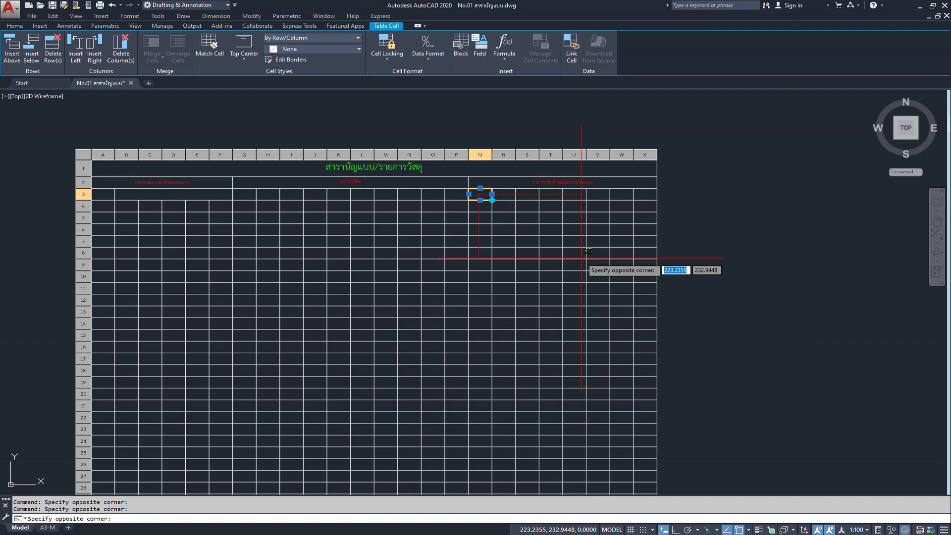
left_click(643, 242)
right_click(644, 242)
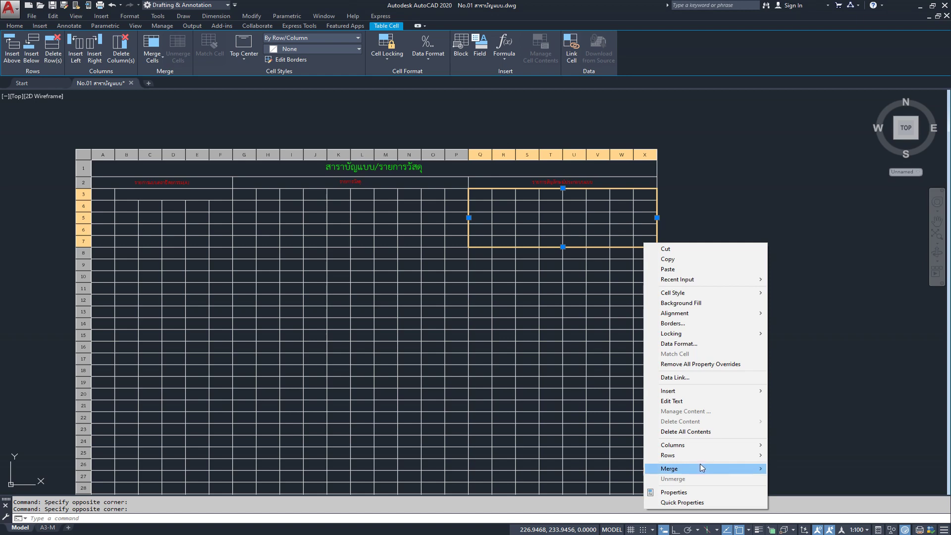
left_click(799, 470)
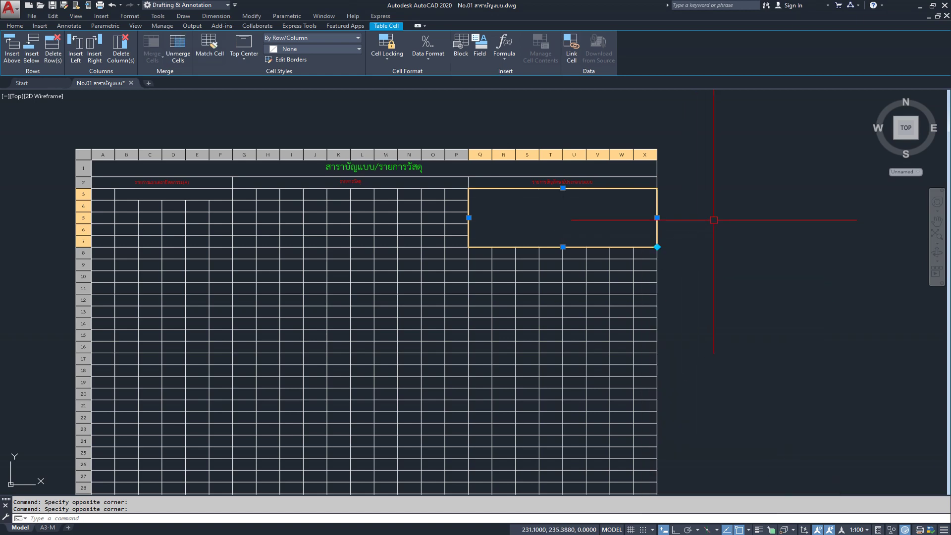
left_click(731, 246)
middle_click_drag(531, 205, 607, 176)
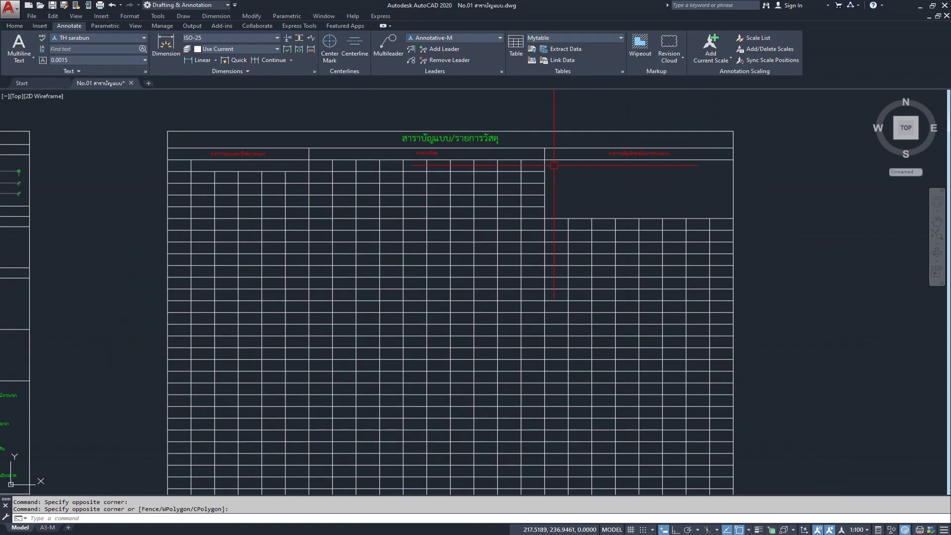
scroll(607, 176, "down", 2)
middle_click_drag(404, 174, 565, 183)
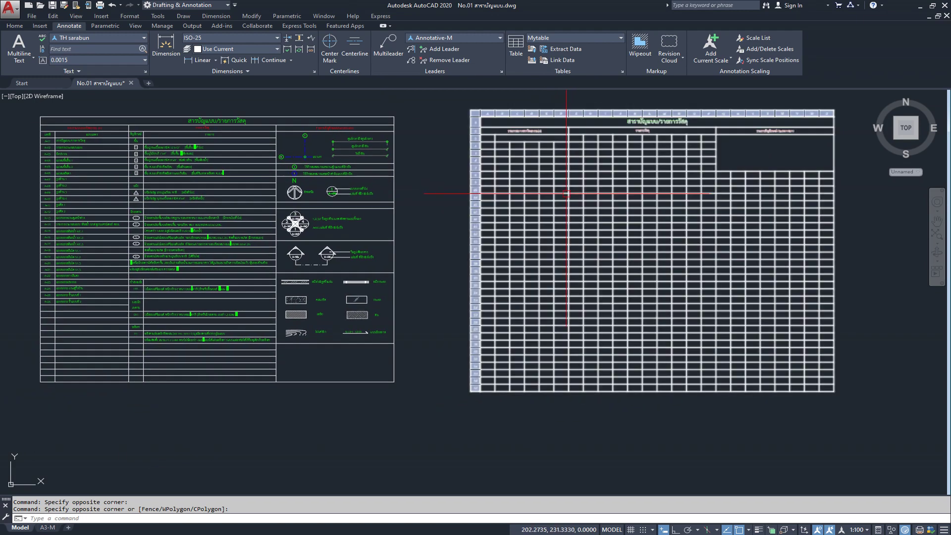
scroll(484, 227, "up", 2)
left_click(483, 229)
scroll(480, 233, "up", 2)
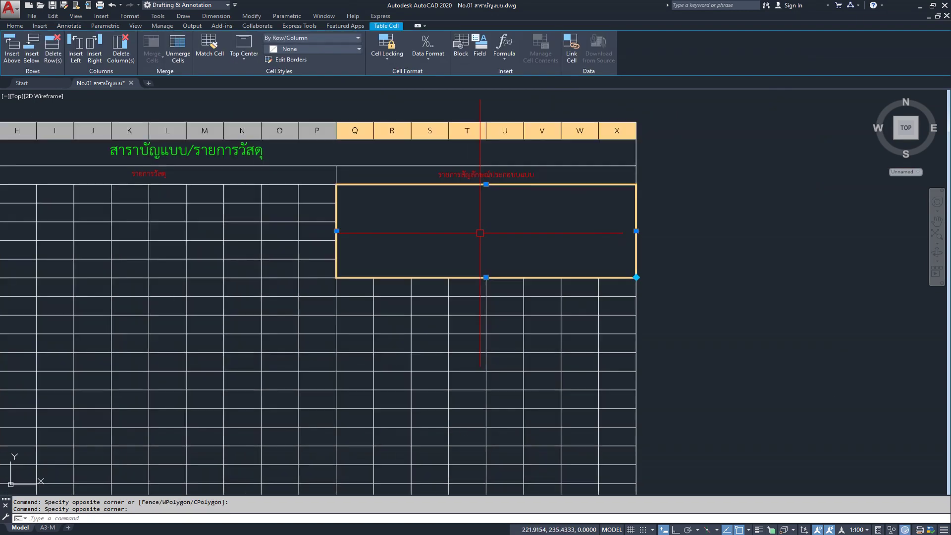
right_click(479, 230)
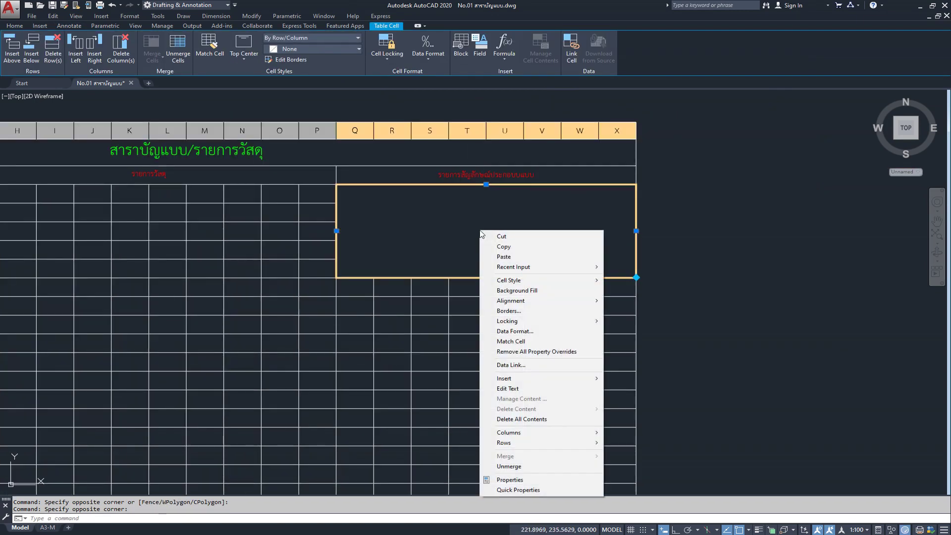
left_click(796, 397)
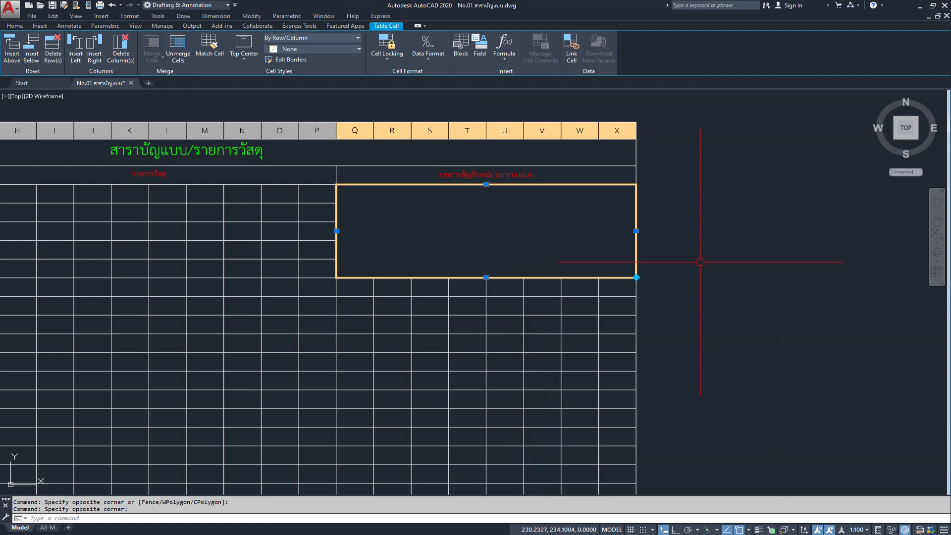
scroll(683, 183, "down", 2)
key("Escape")
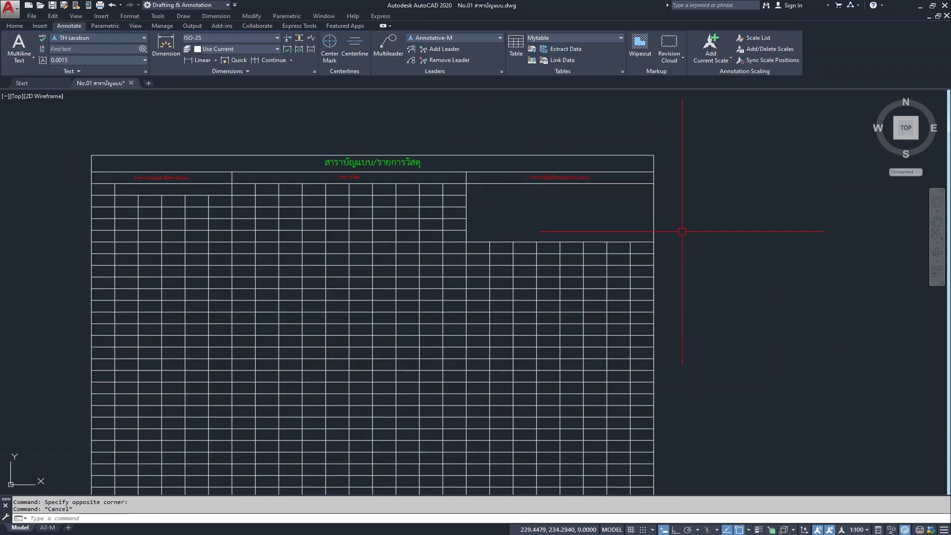
middle_click_drag(448, 258, 484, 195)
scroll(484, 208, "down", 2)
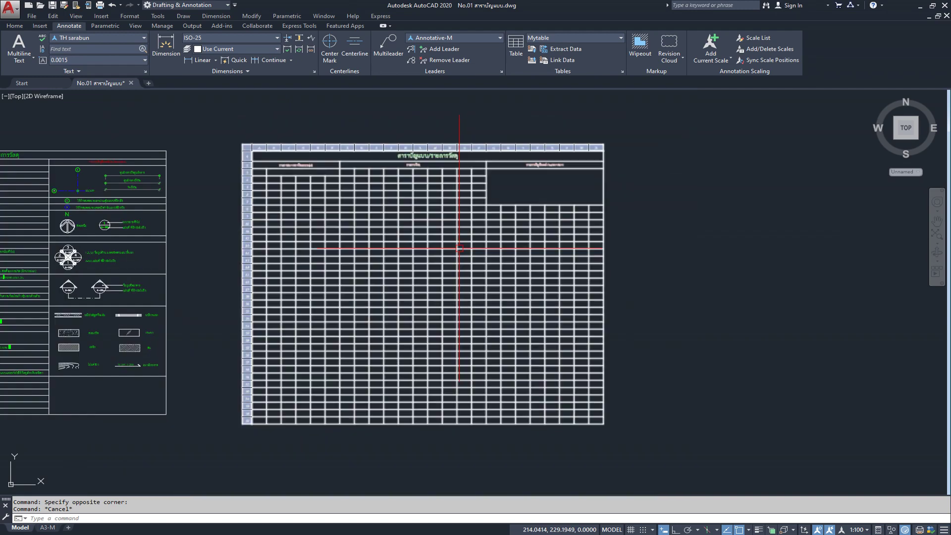
middle_click_drag(414, 308, 600, 335)
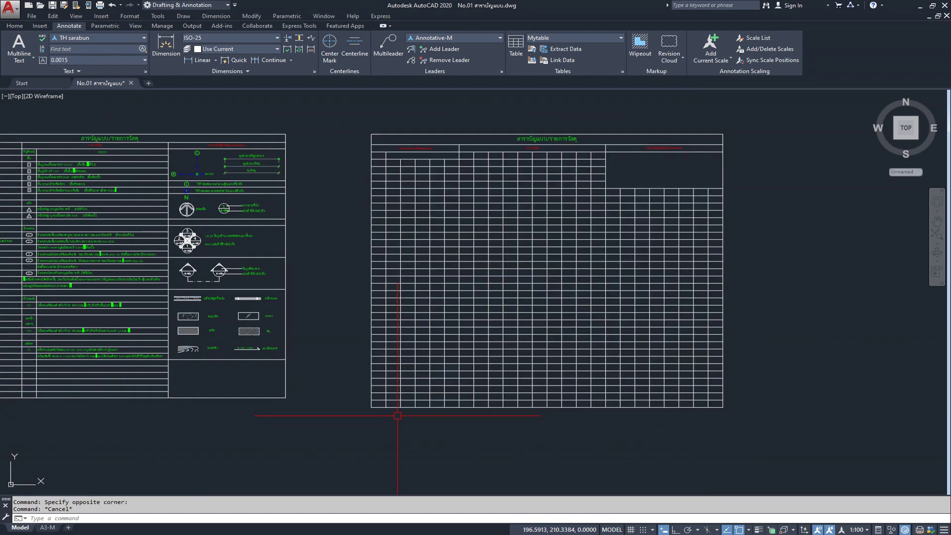
middle_click_drag(238, 255, 519, 253)
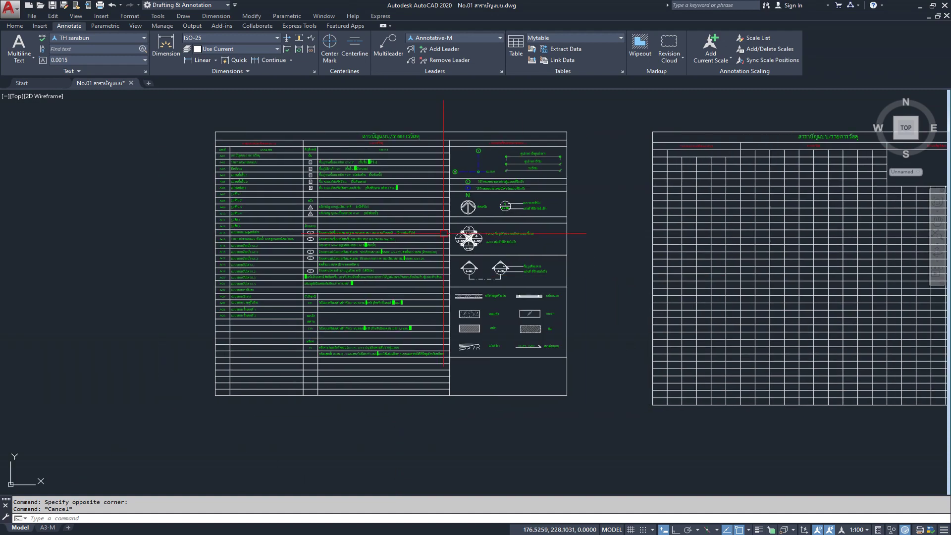
middle_click_drag(396, 200, 304, 198)
scroll(144, 199, "up", 8)
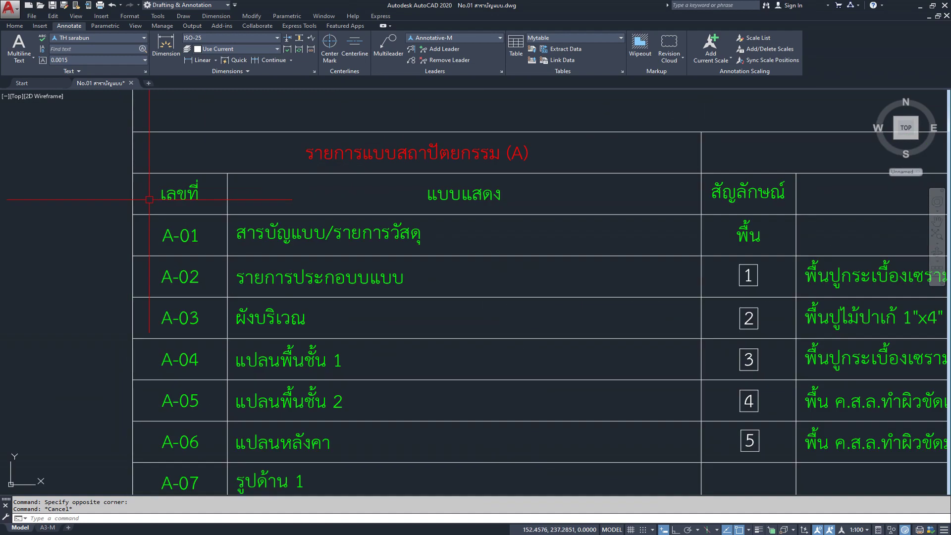
scroll(172, 198, "down", 5)
scroll(453, 191, "up", 2)
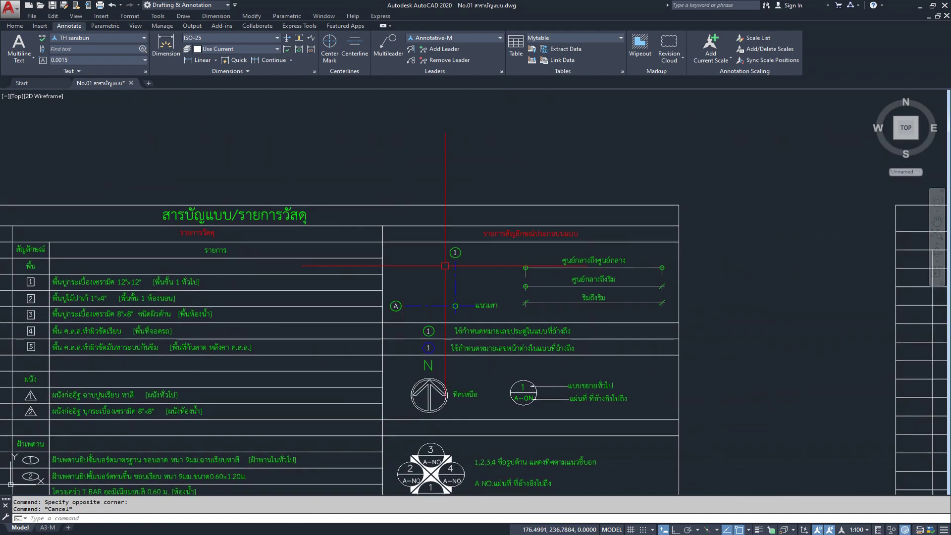
middle_click_drag(452, 191, 21, 298)
scroll(311, 271, "up", 3)
scroll(223, 278, "up", 2)
scroll(365, 259, "up", 1)
left_click(231, 255)
- Set cell A3's text height to 0.2 and finish its เลขที่ heading text
double_click(440, 261)
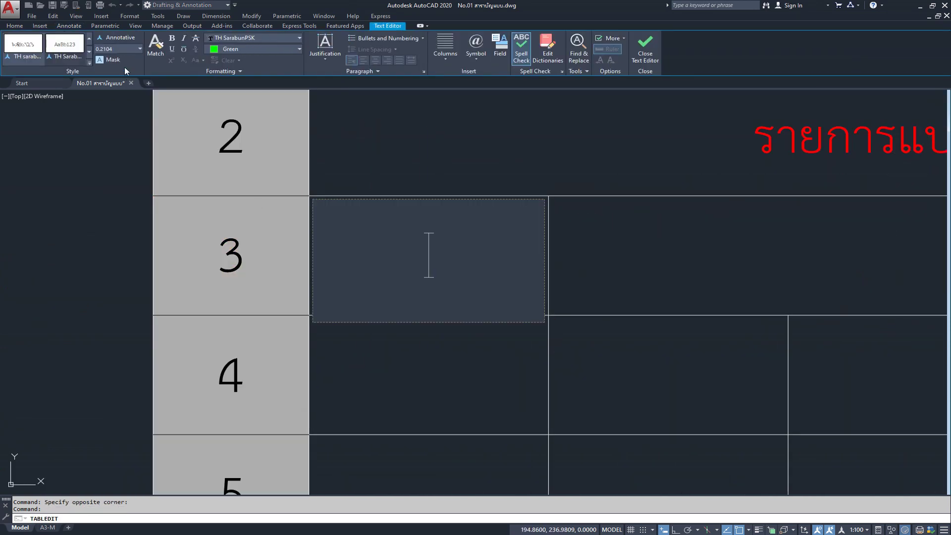
left_click(141, 48)
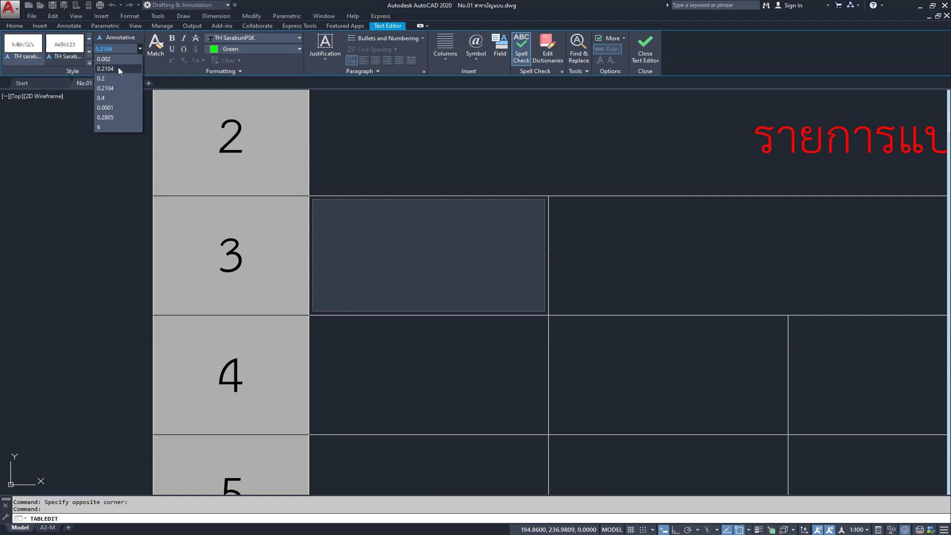
left_click(114, 79)
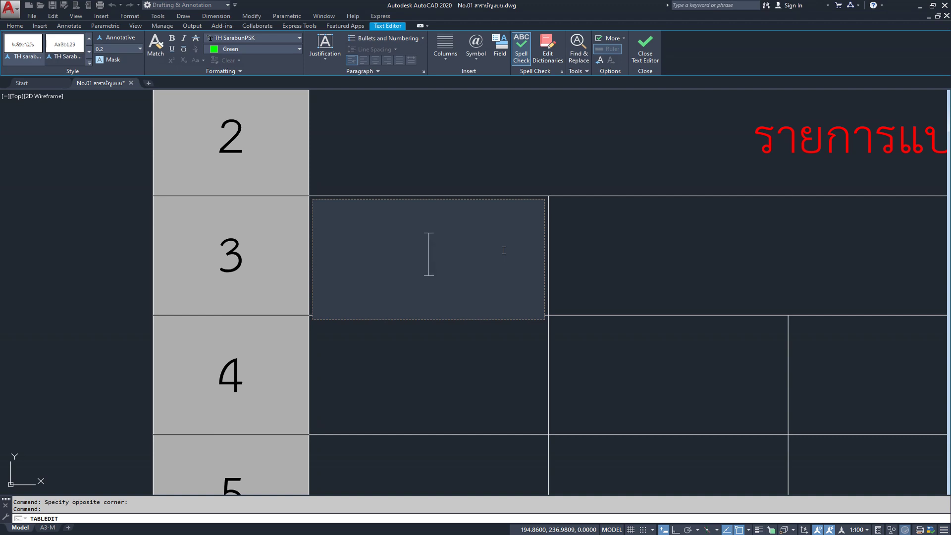
type("เลขที่")
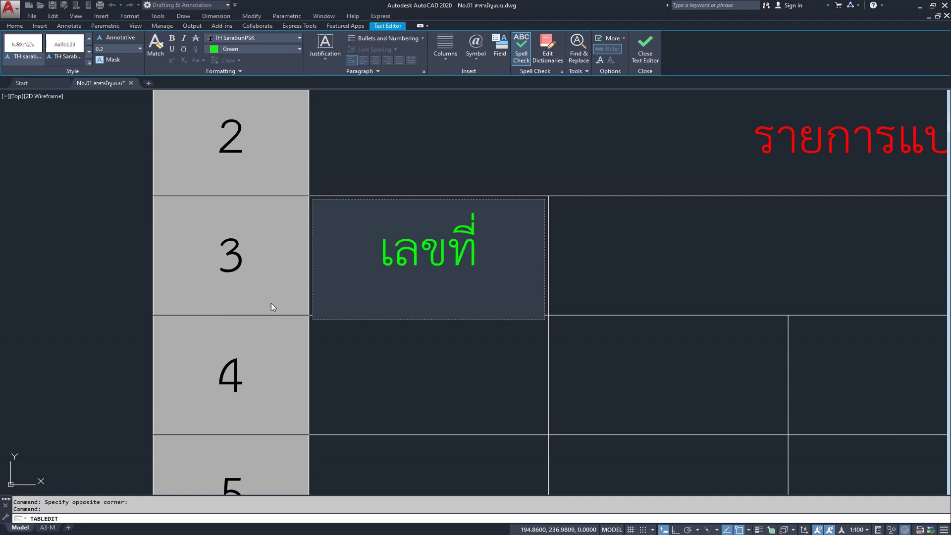
left_click(271, 303)
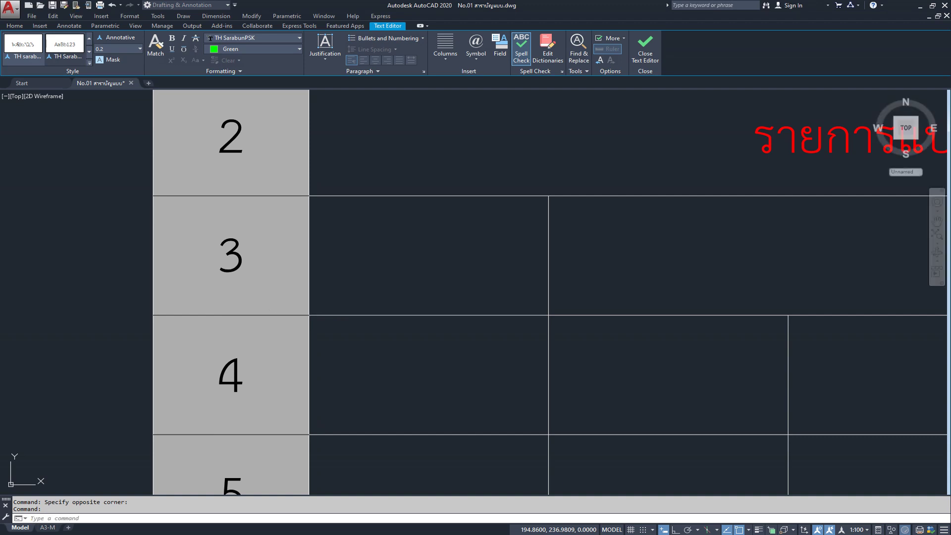
- Pan over to the reference table's header for comparison, then return to the new table
scroll(542, 222, "down", 5)
scroll(495, 181, "down", 5)
middle_click_drag(34, 218, 282, 240)
scroll(213, 149, "up", 2)
scroll(213, 149, "up", 2)
scroll(213, 198, "up", 2)
scroll(214, 200, "up", 2)
scroll(214, 200, "down", 1)
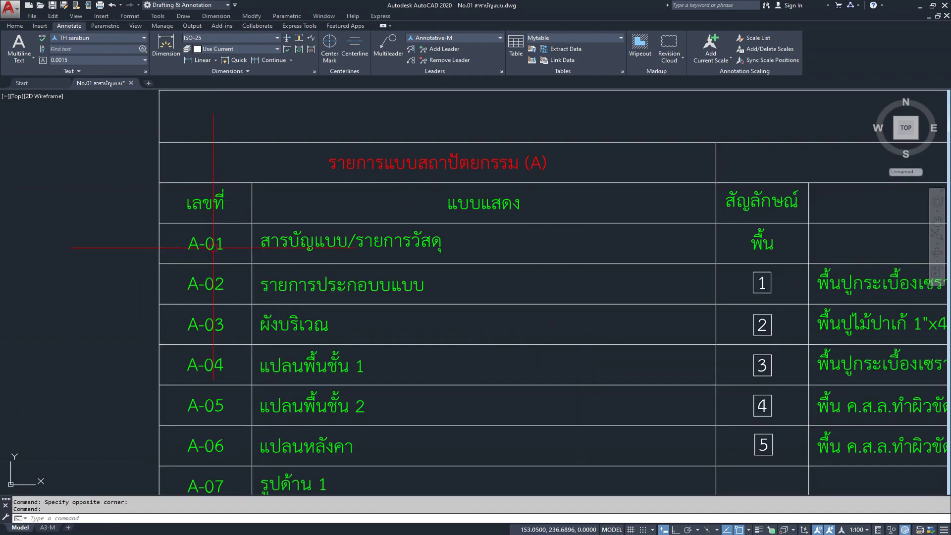
scroll(213, 248, "down", 3)
middle_click_drag(213, 247, 3, 248)
scroll(333, 250, "up", 1)
scroll(332, 249, "up", 5)
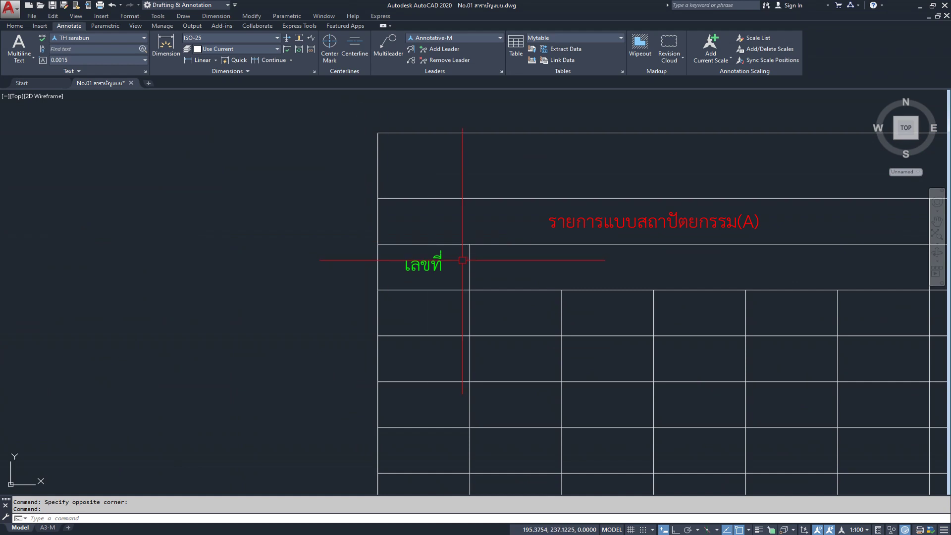
- Copy the green เลขที่ from cell A3 and paste it into cell A4
left_click(453, 263)
right_click(449, 277)
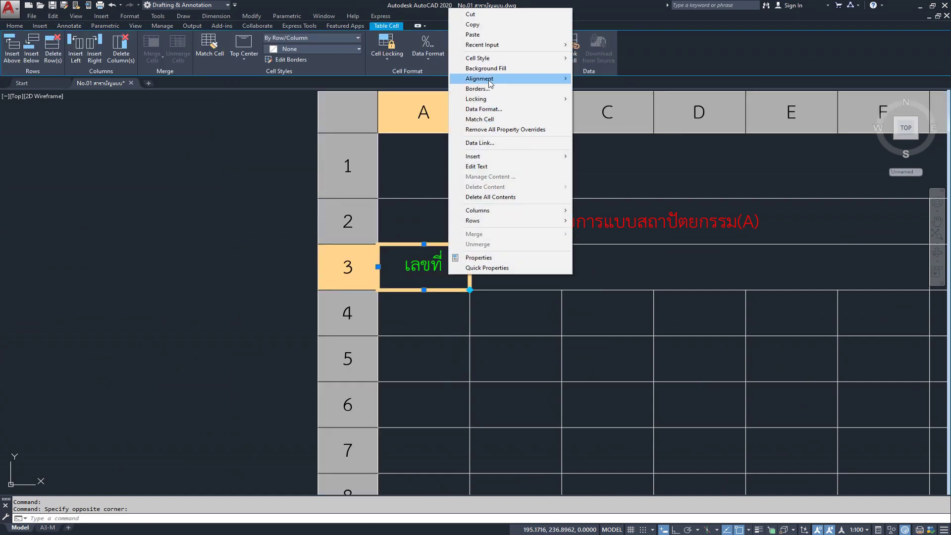
left_click(490, 28)
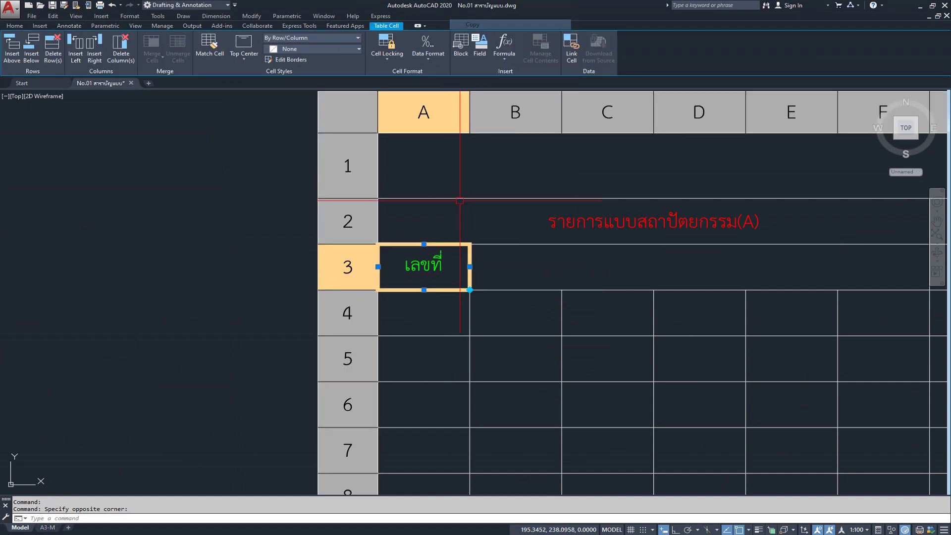
left_click(424, 318)
right_click(422, 321)
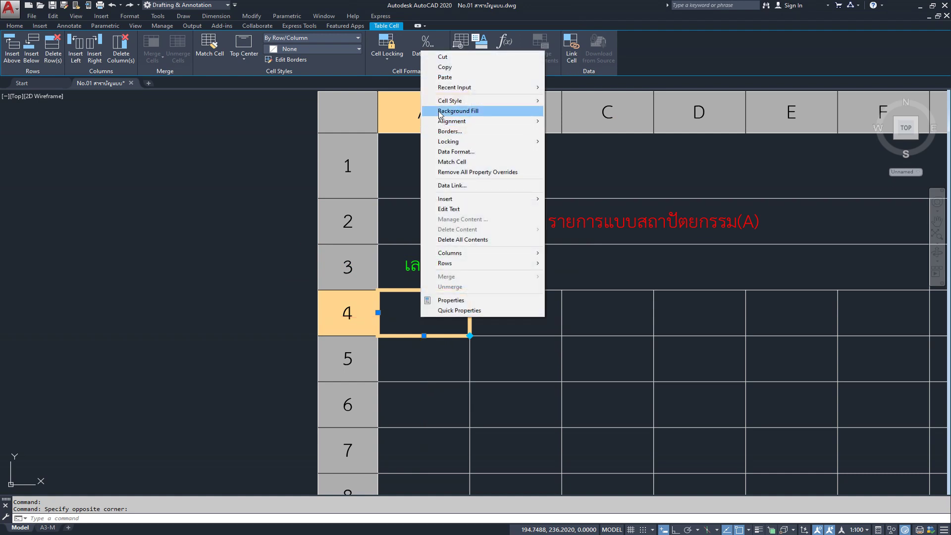
left_click(445, 77)
key("Escape")
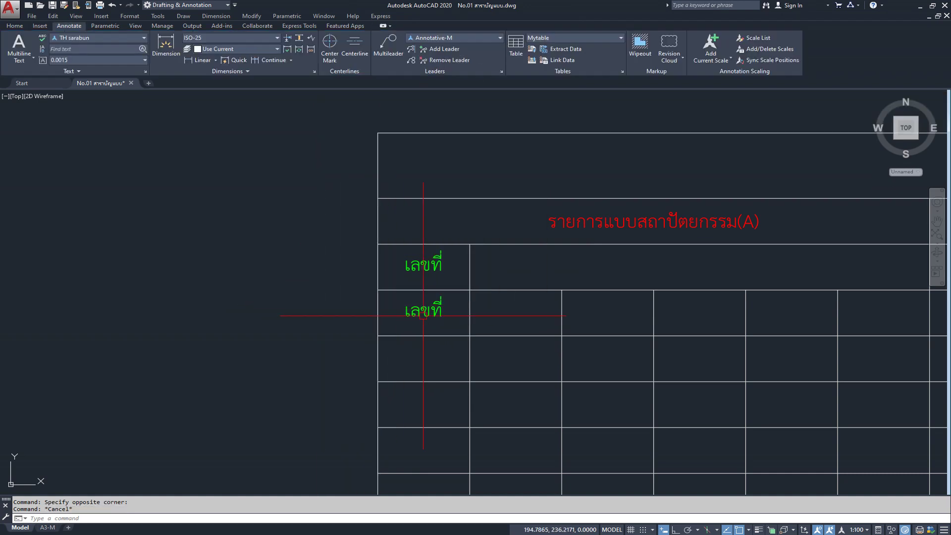
- Replace cell A4's copied text with A-01 and zoom back out
scroll(428, 311, "up", 4)
double_click(474, 309)
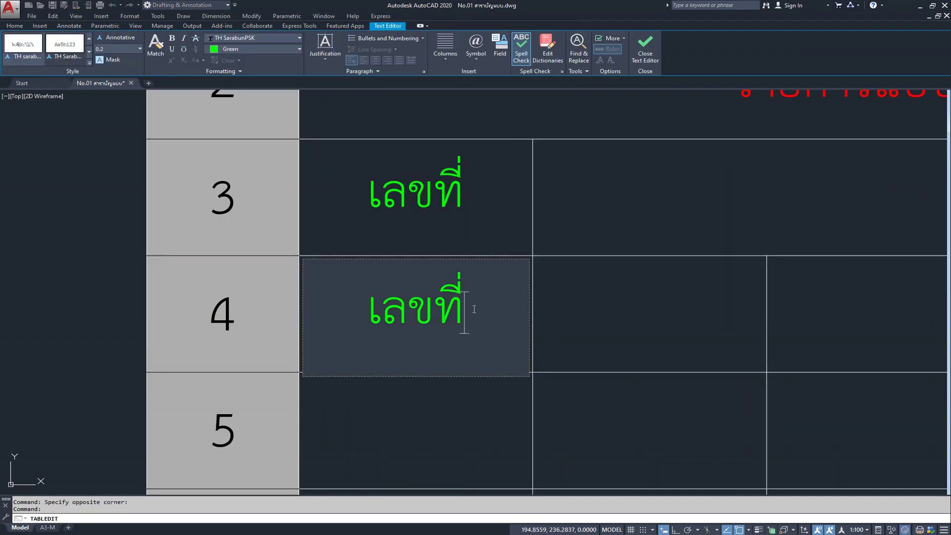
key("BackSpace")
key("BackSpace")
key("BackSpace")
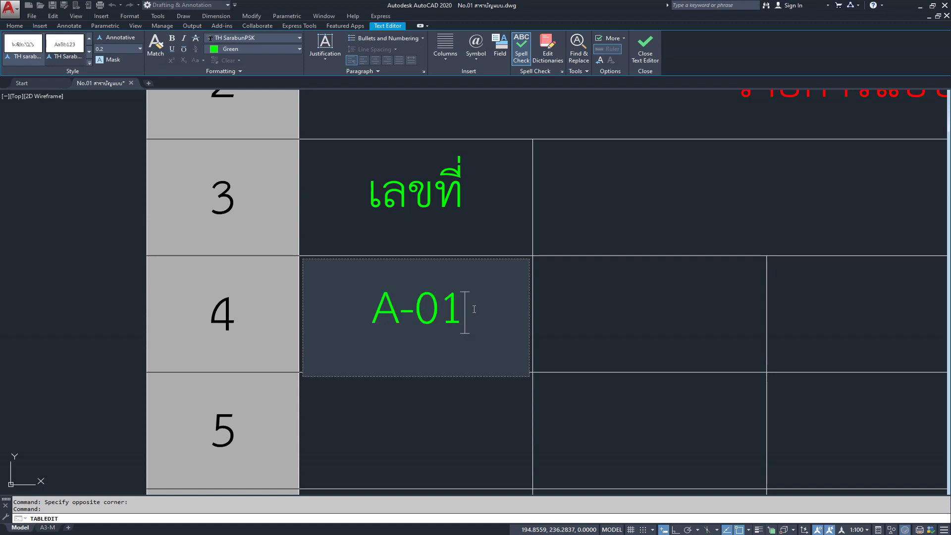
key("Escape")
scroll(446, 305, "down", 4)
scroll(401, 300, "down", 6)
scroll(401, 300, "up", 2)
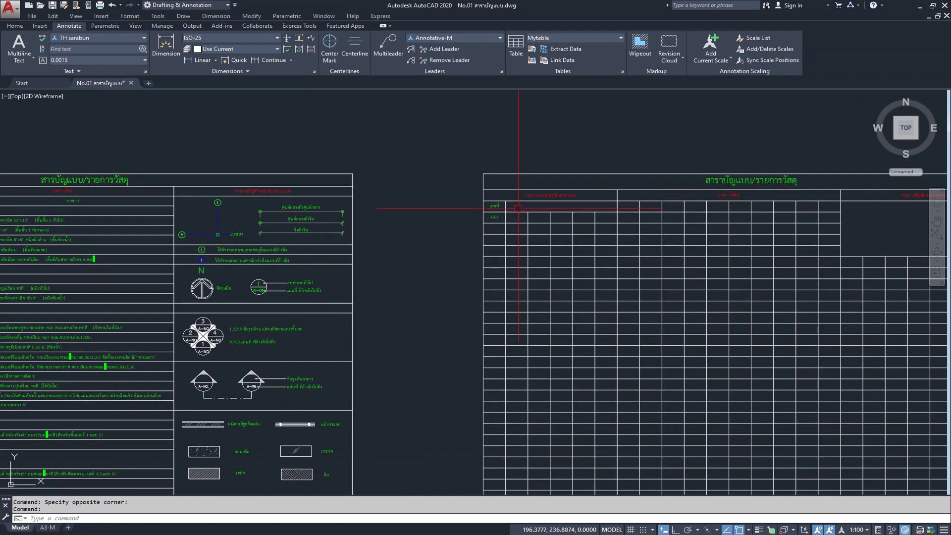
scroll(509, 212, "up", 6)
middle_click_drag(509, 212, 375, 257)
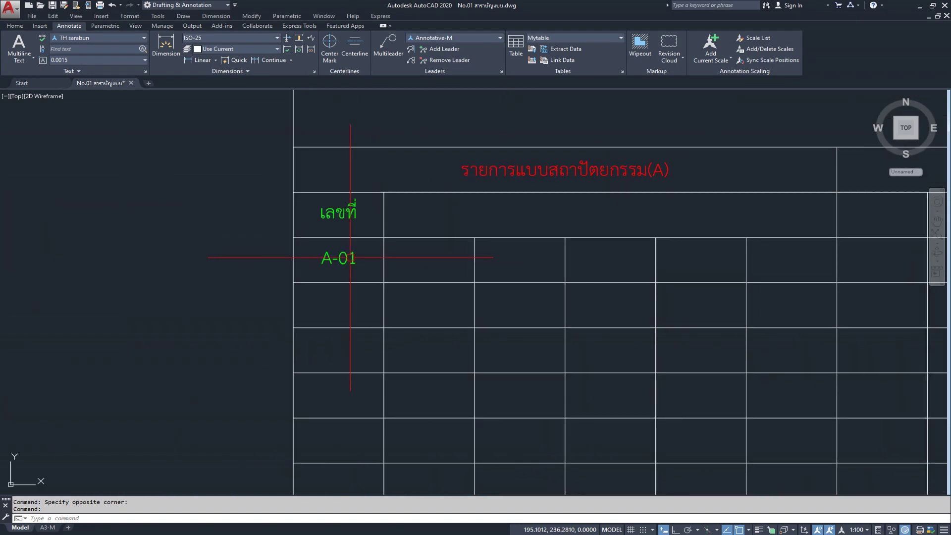
middle_click_drag(454, 185, 273, 282)
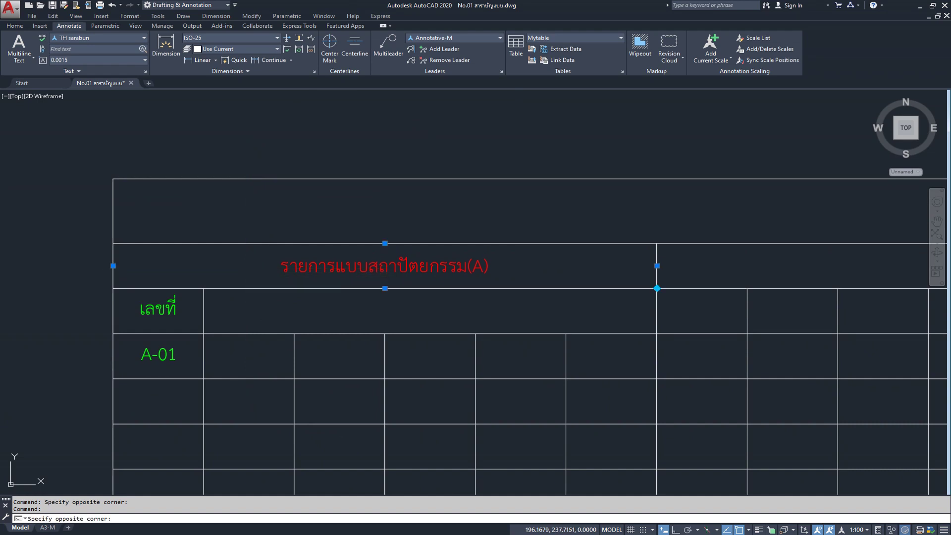
double_click(251, 266)
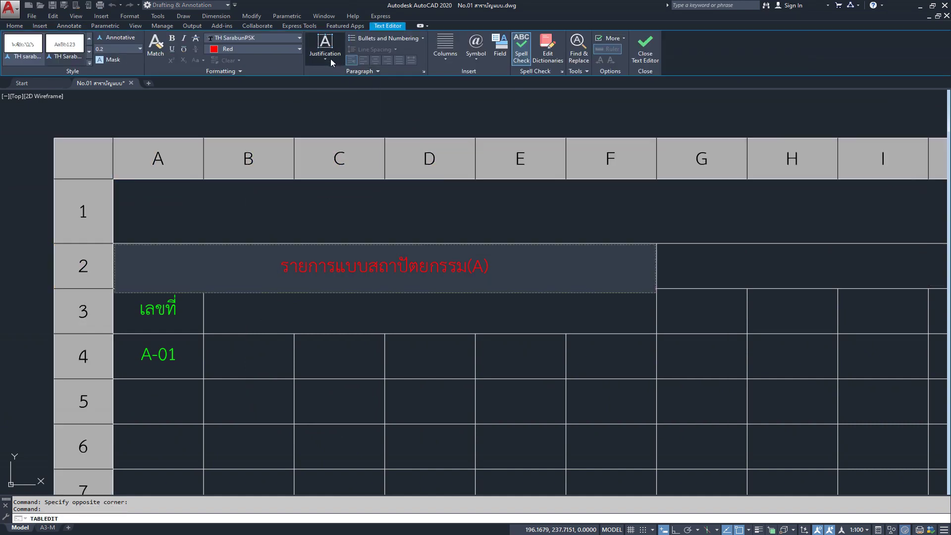
left_click(331, 58)
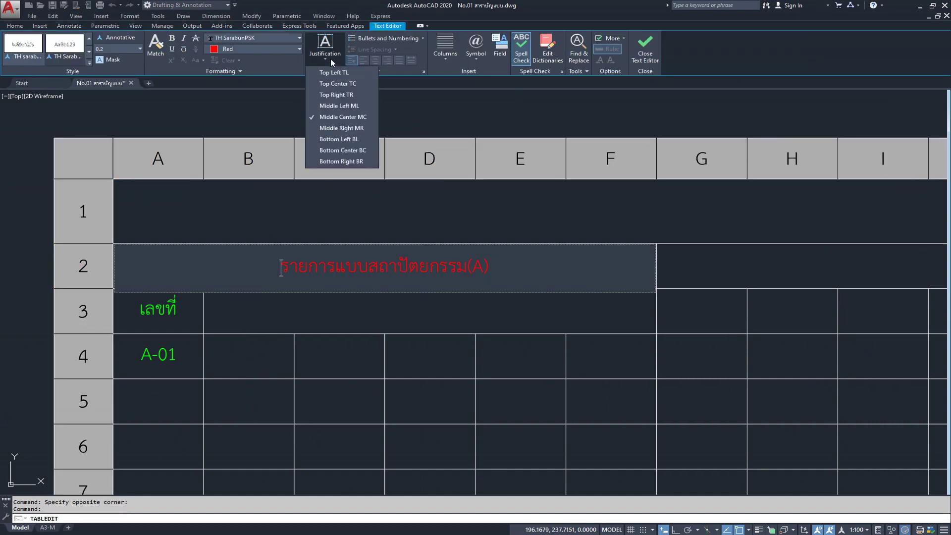
left_click(335, 107)
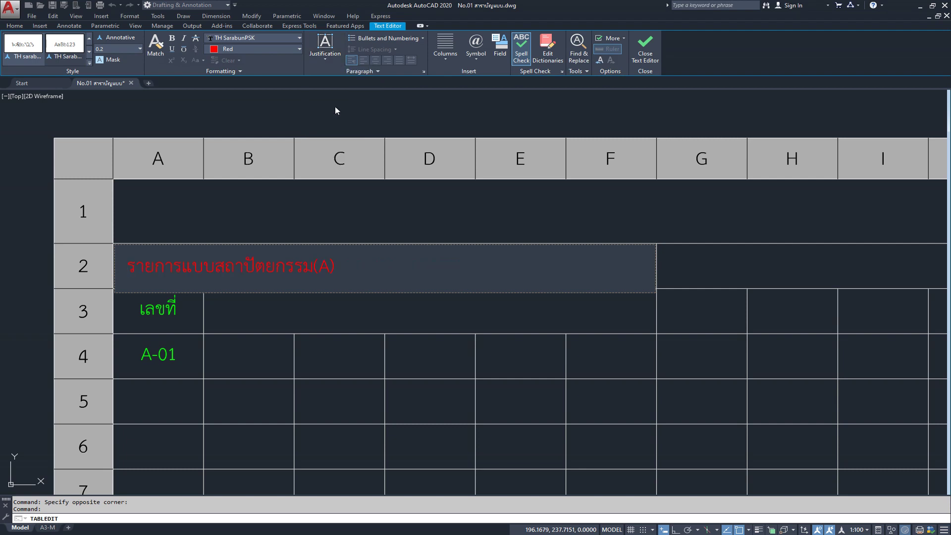
left_click(326, 58)
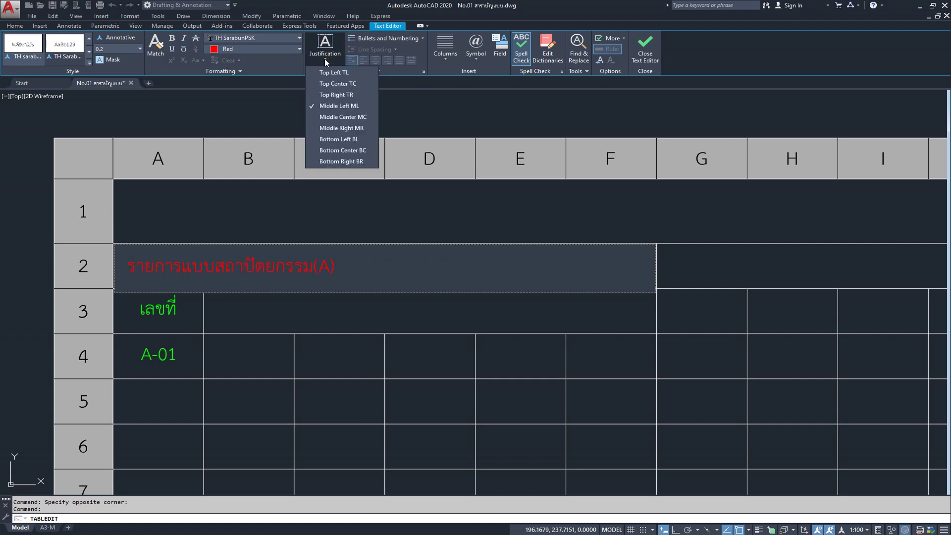
left_click(337, 129)
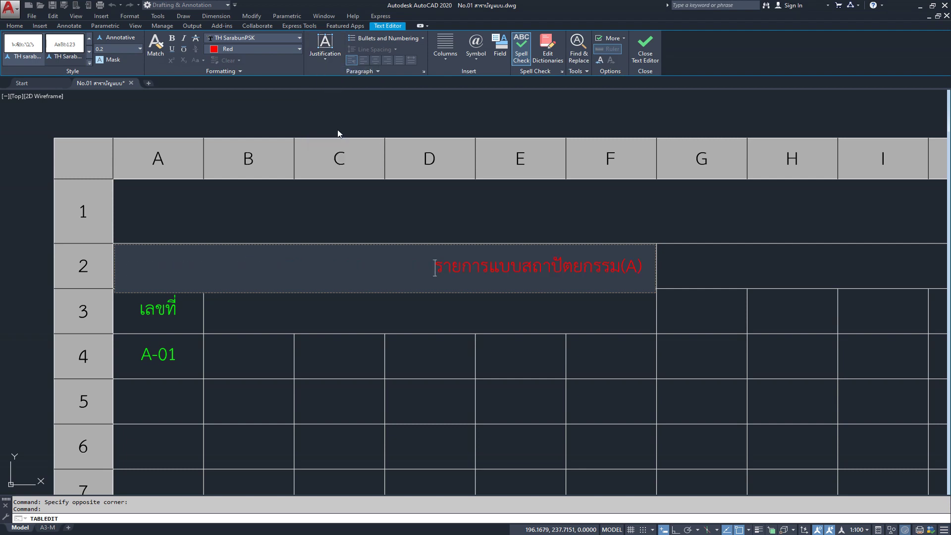
left_click(326, 59)
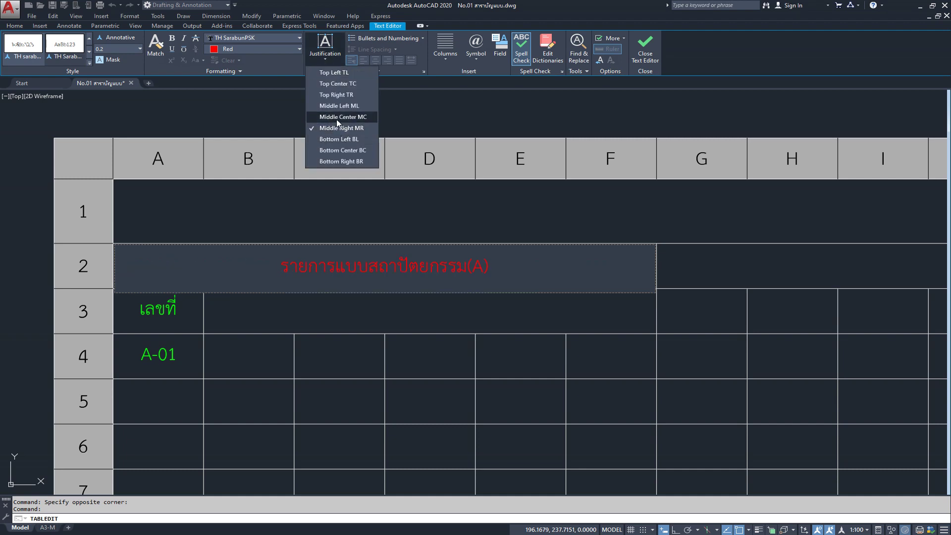
left_click(337, 119)
left_click(398, 289)
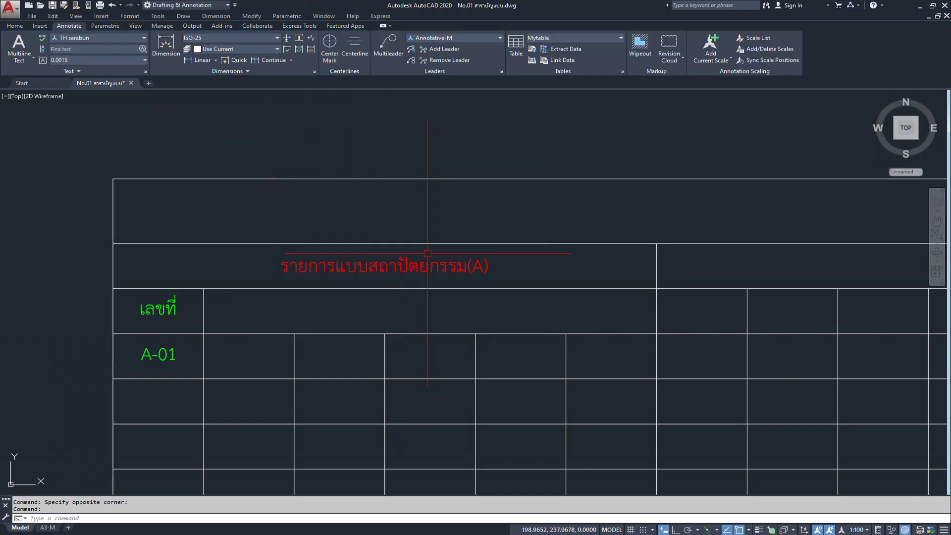
scroll(439, 272, "down", 4)
scroll(446, 233, "down", 5)
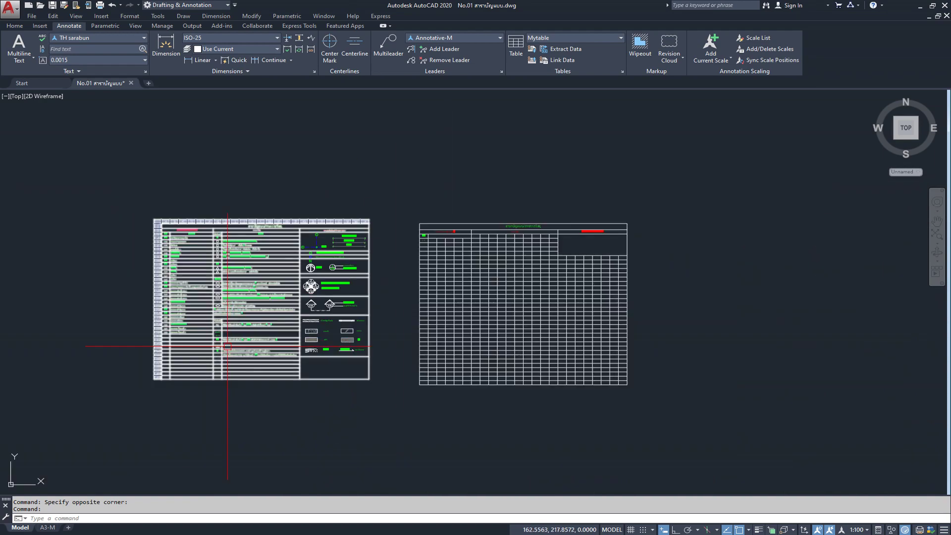
scroll(216, 332, "up", 3)
scroll(217, 332, "up", 1)
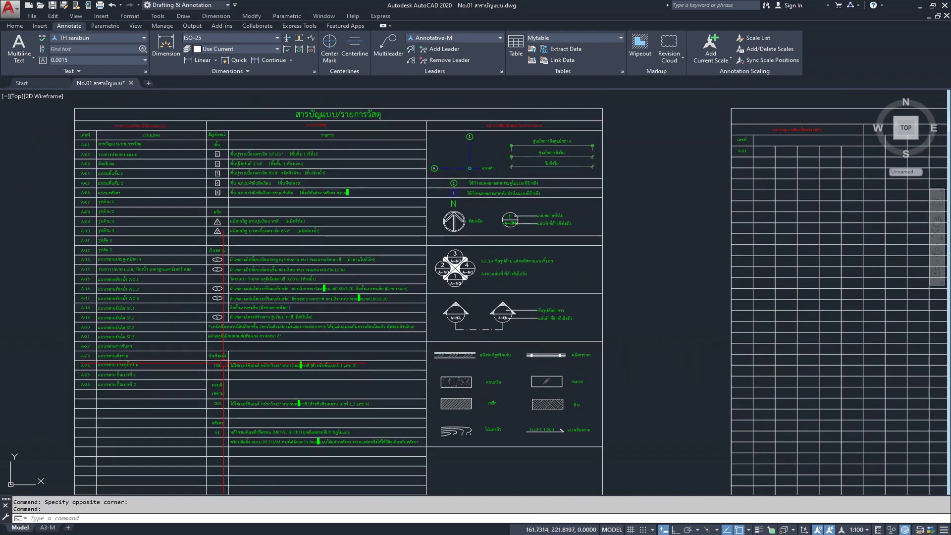
scroll(469, 319, "down", 2)
middle_click_drag(468, 319, 391, 316)
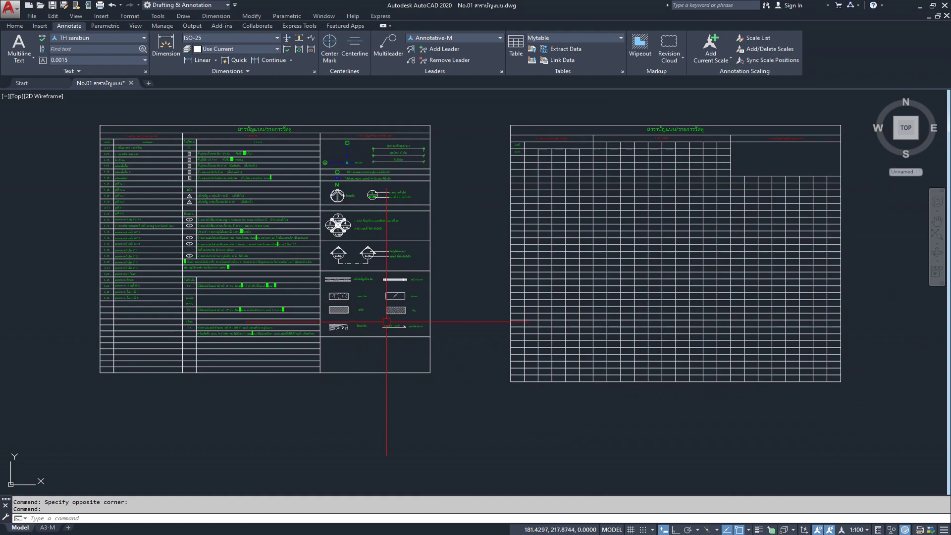
scroll(218, 346, "up", 2)
scroll(329, 374, "down", 2)
middle_click_drag(328, 374, 366, 351)
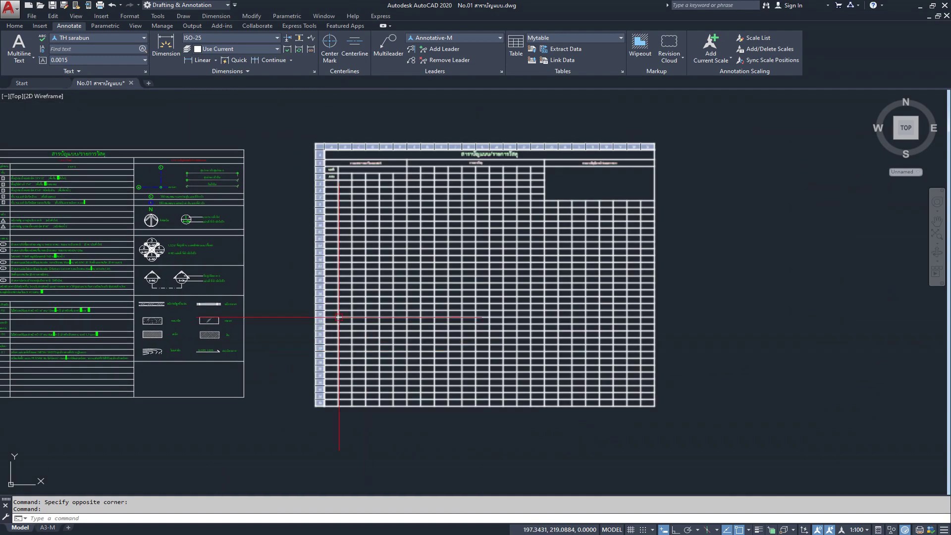
scroll(223, 340, "down", 1)
scroll(252, 214, "up", 8)
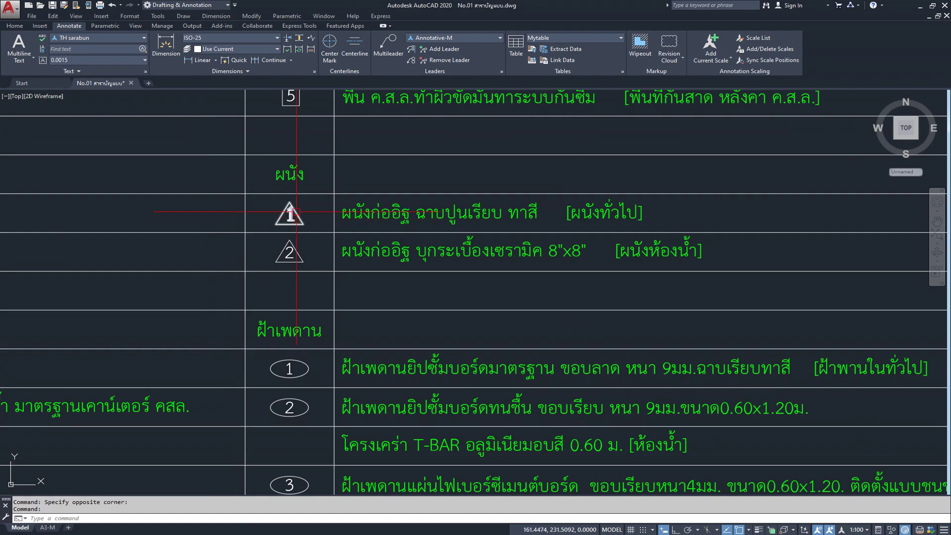
scroll(296, 212, "up", 2)
scroll(295, 212, "up", 2)
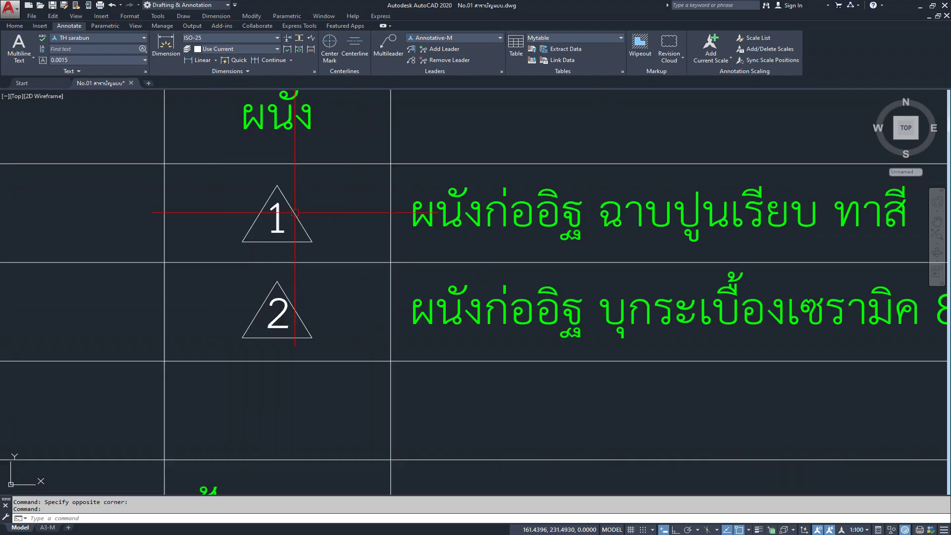
scroll(295, 213, "down", 6)
scroll(295, 214, "up", 4)
scroll(295, 216, "down", 4)
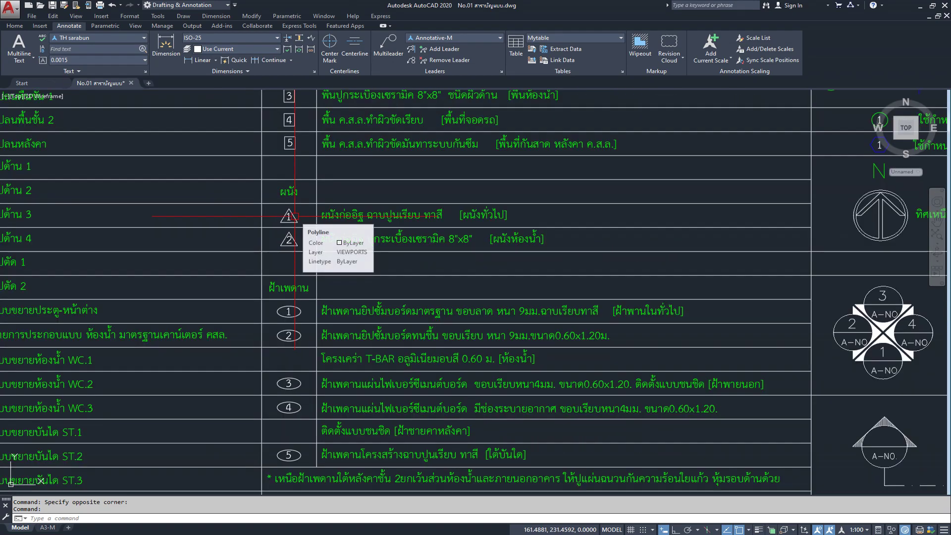
scroll(317, 222, "down", 3)
scroll(330, 225, "up", 6)
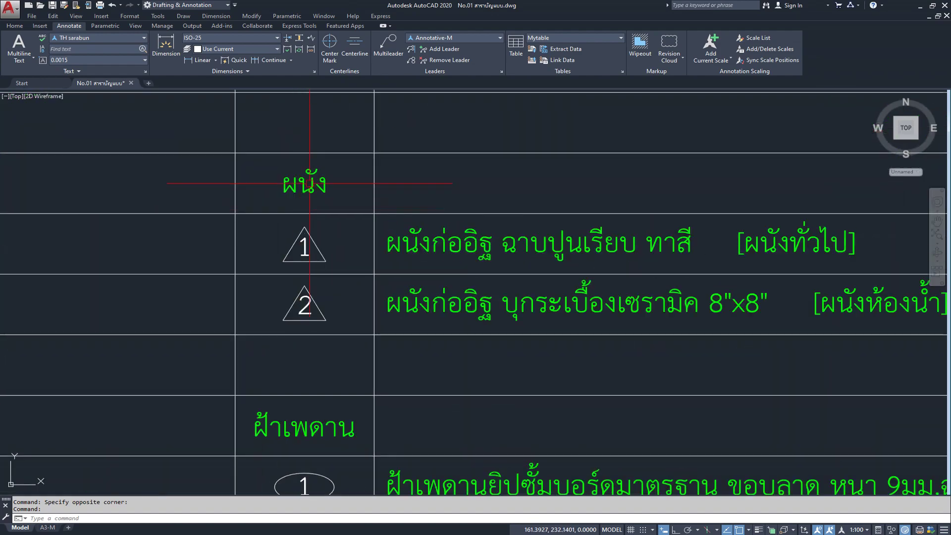
scroll(502, 234, "down", 8)
scroll(318, 191, "up", 1)
scroll(277, 232, "up", 3)
scroll(308, 297, "up", 2)
scroll(302, 322, "up", 2)
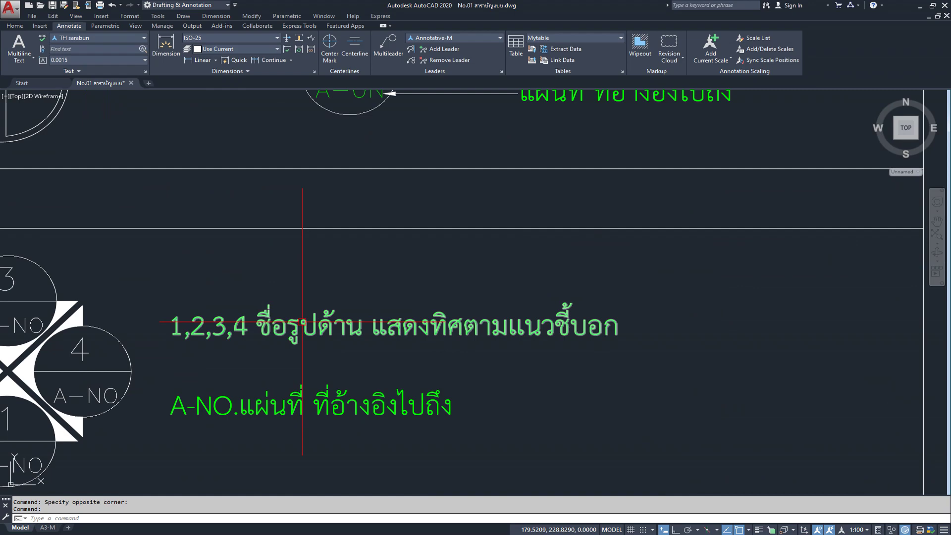
scroll(302, 322, "down", 8)
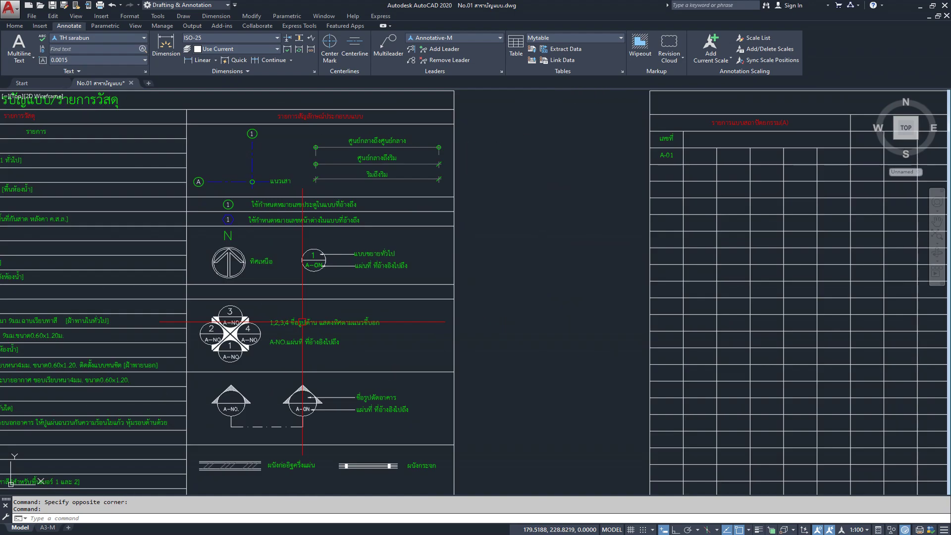
key("Escape")
middle_click_drag(256, 289, 357, 376)
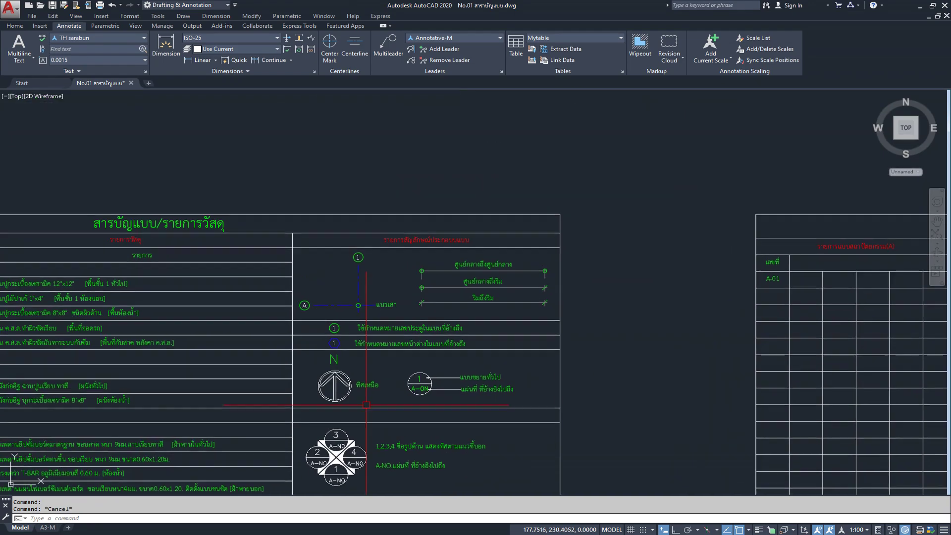
scroll(358, 377, "up", 4)
left_click(357, 386)
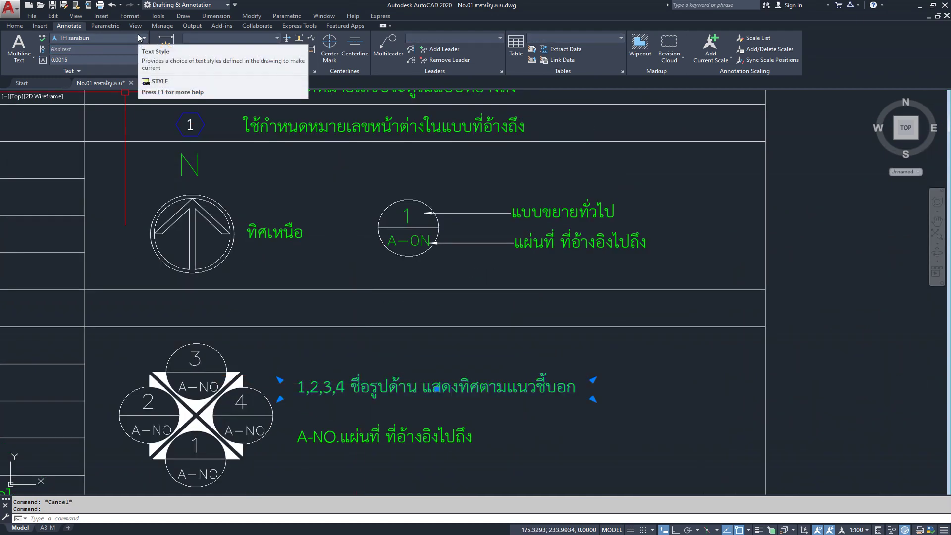
key("Escape")
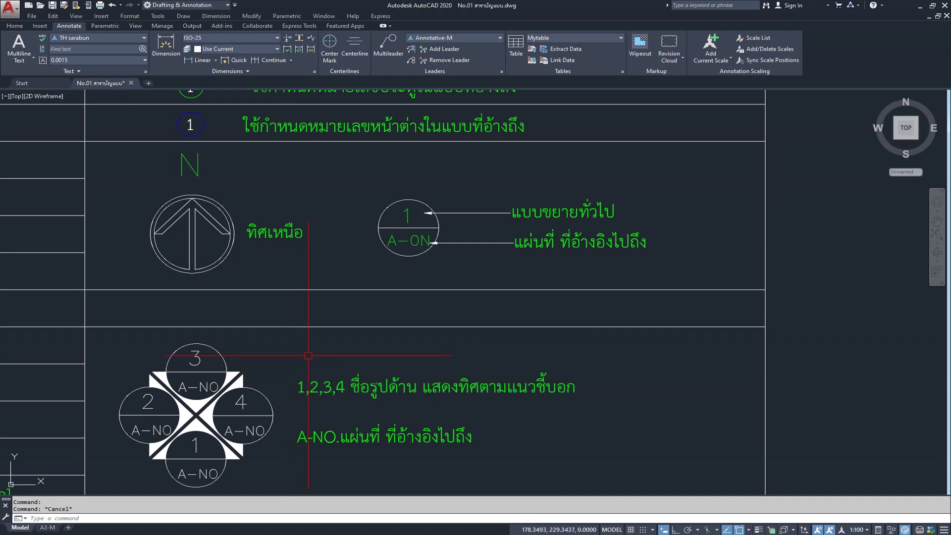
scroll(293, 328, "down", 5)
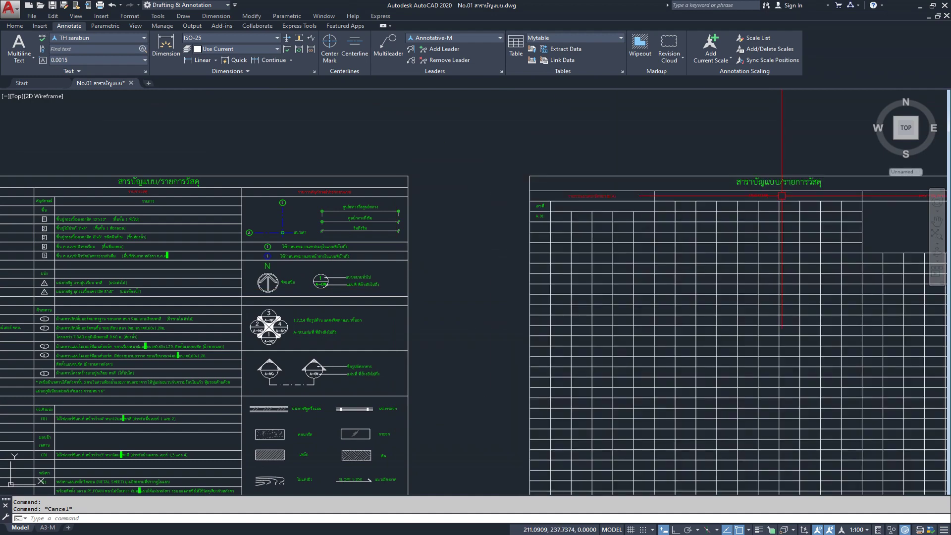
- Confirm the แบบขยายทั่วไป label is TH sarabun MText, height 0.2, Middle center
scroll(753, 188, "up", 2)
left_click(587, 222)
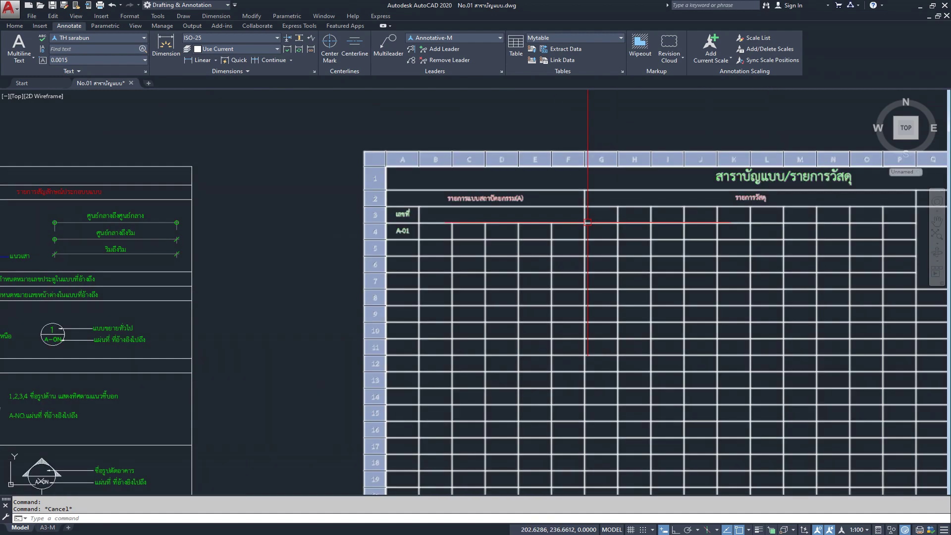
middle_click_drag(587, 223, 823, 159)
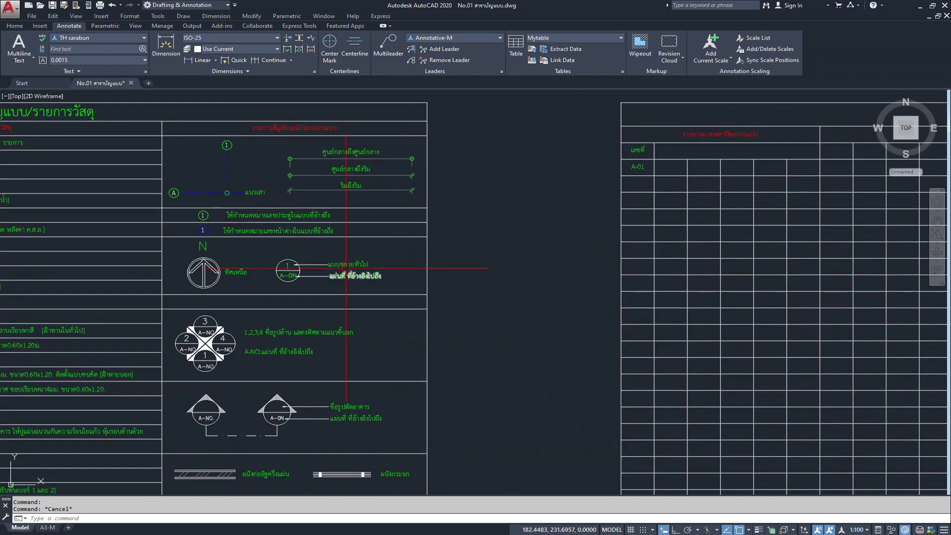
middle_click_drag(346, 264, 304, 268)
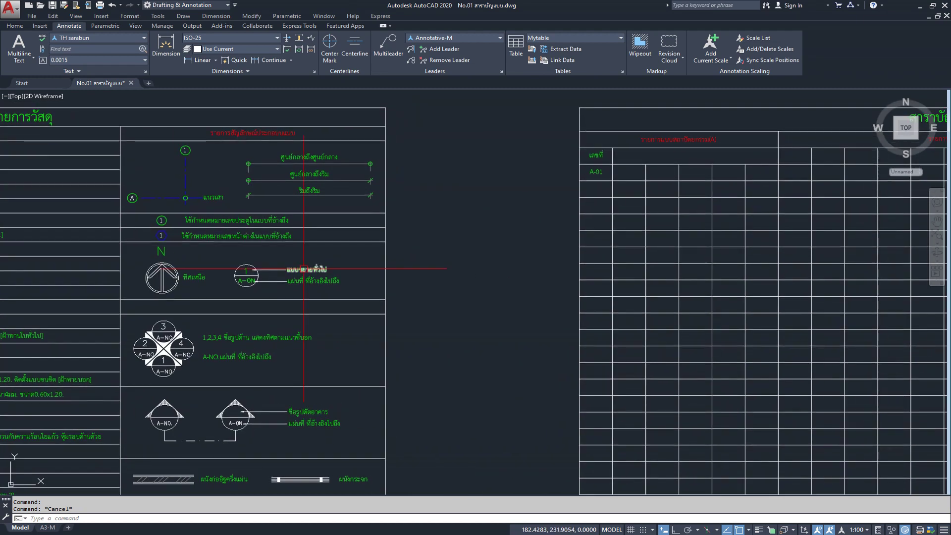
scroll(304, 269, "up", 2)
left_click(317, 273)
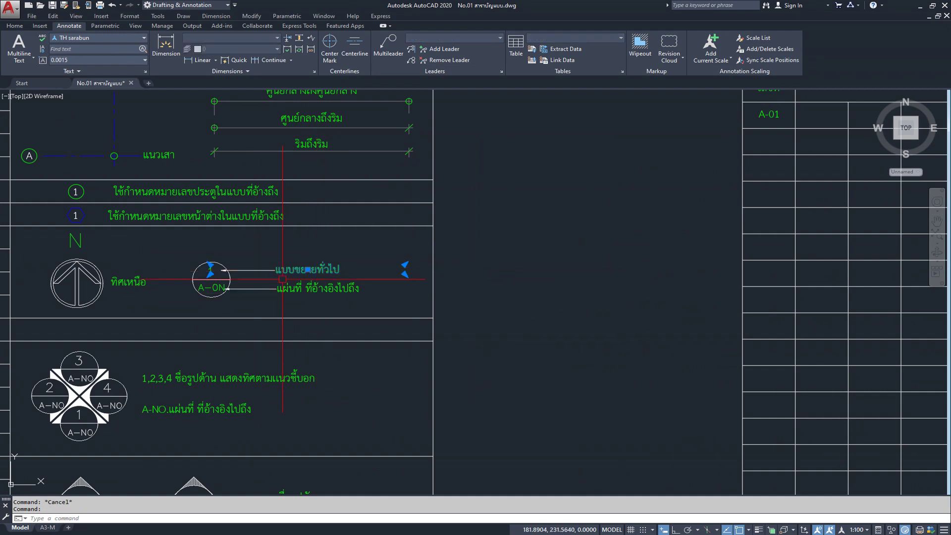
left_click(881, 530)
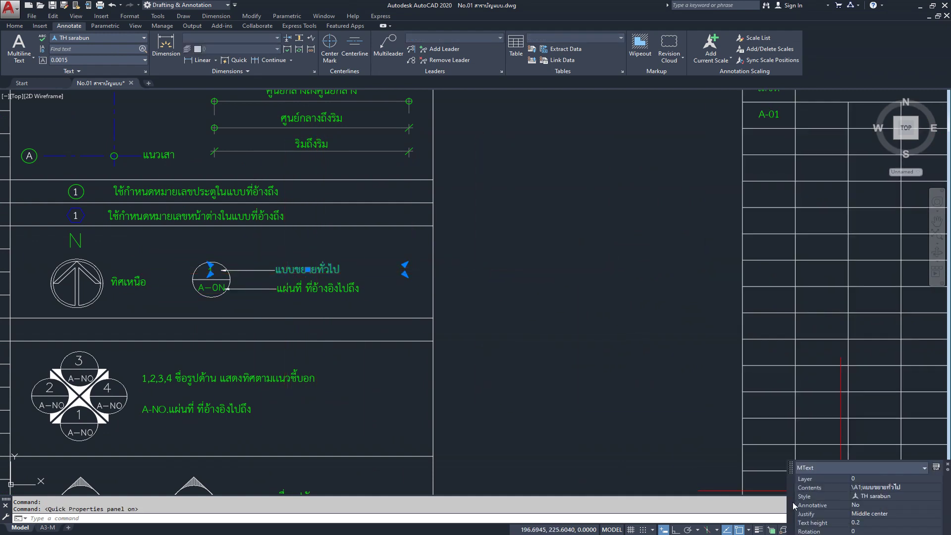
mouse_move(793, 502)
left_mouse_down()
mouse_move(519, 205)
mouse_move(498, 208)
left_mouse_up()
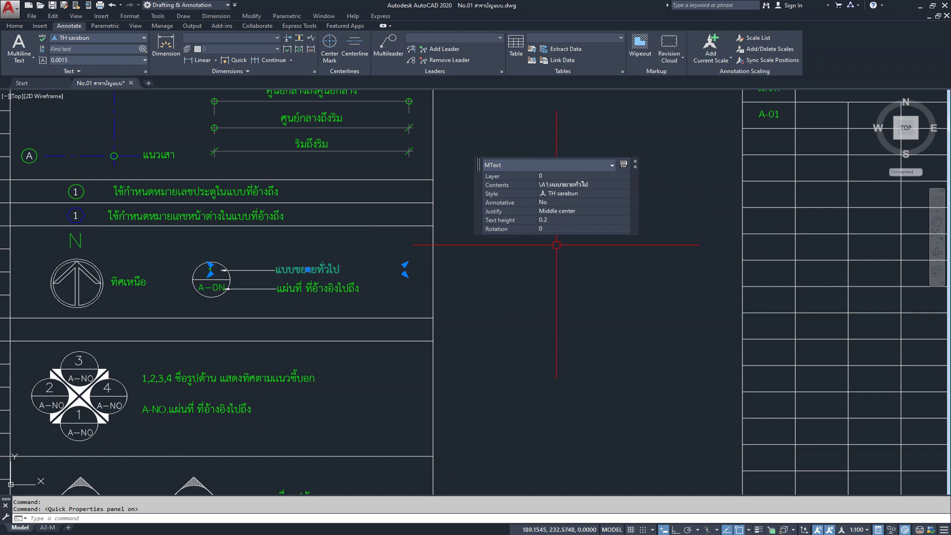
key("Escape")
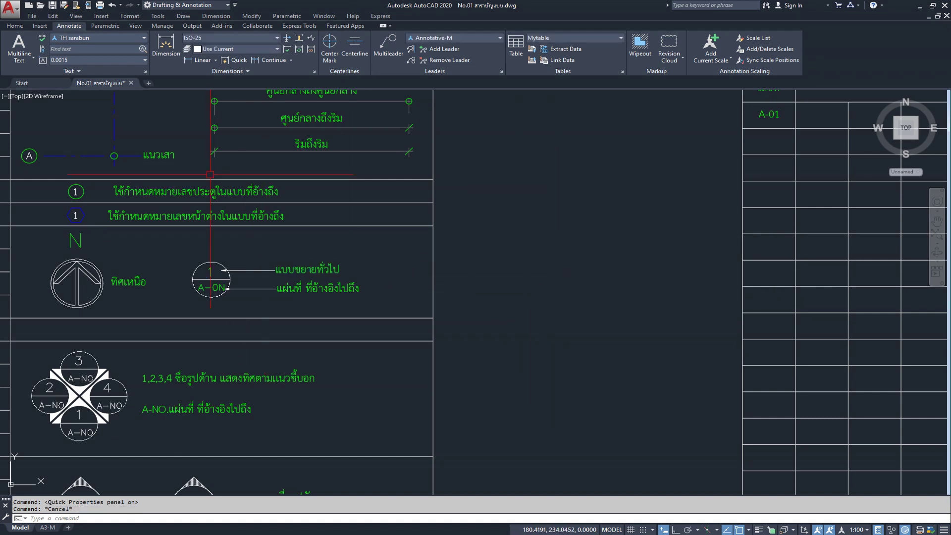
left_click(185, 16)
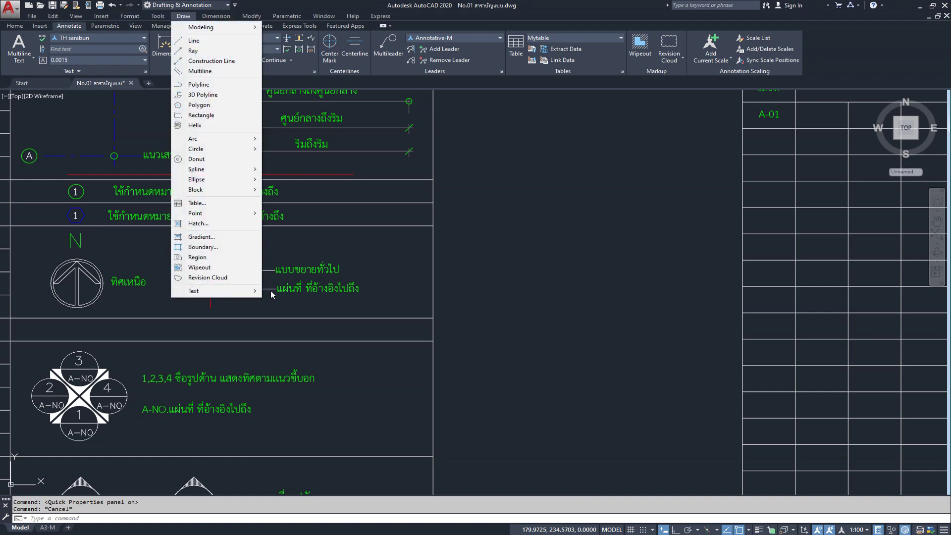
mouse_move(195, 291)
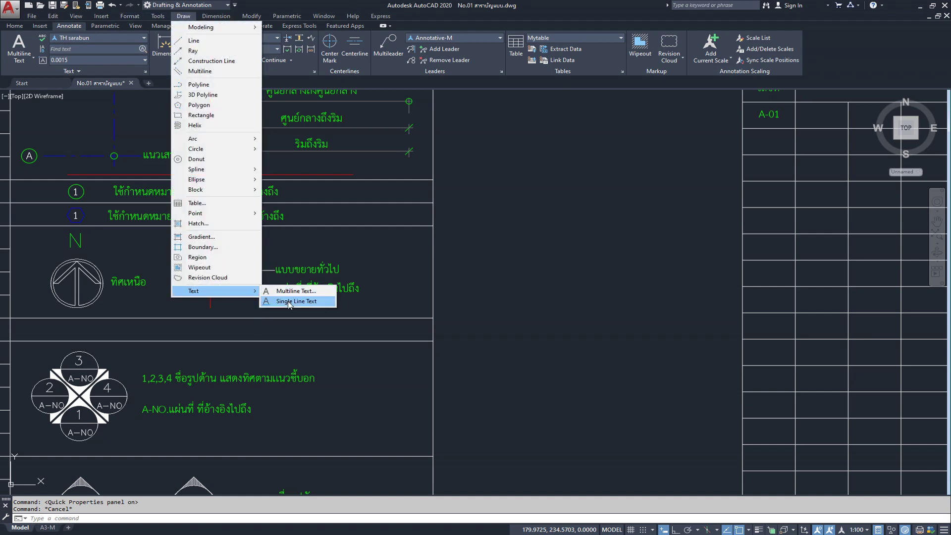
left_click(287, 302)
left_click(486, 212)
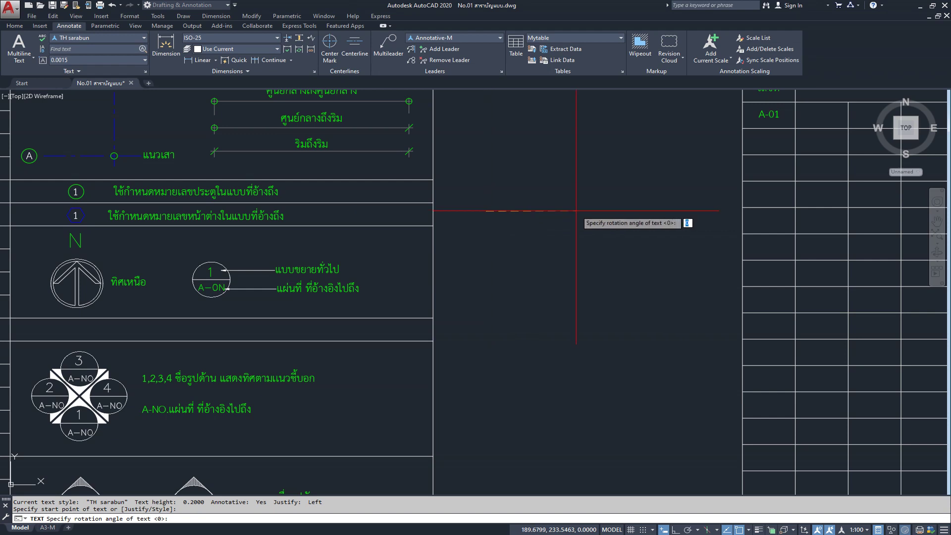
key("Return")
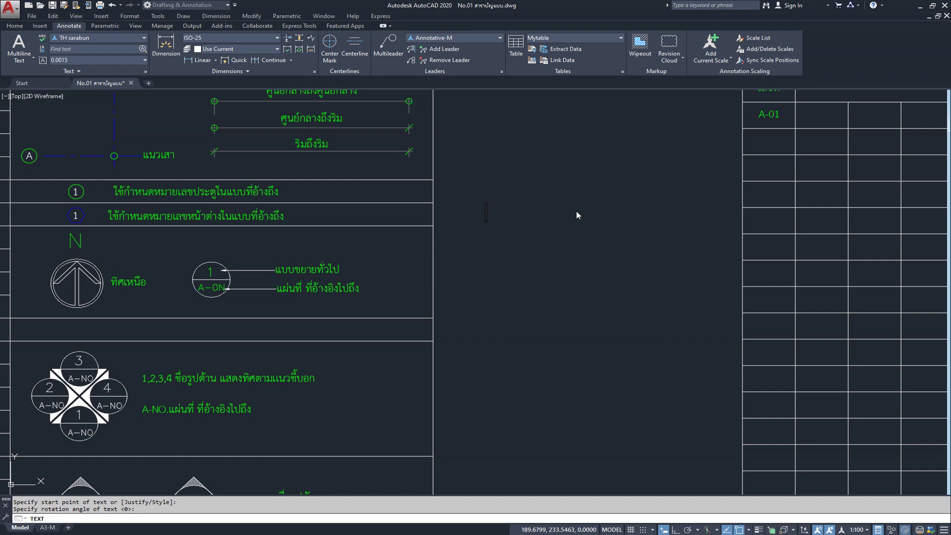
key("Escape")
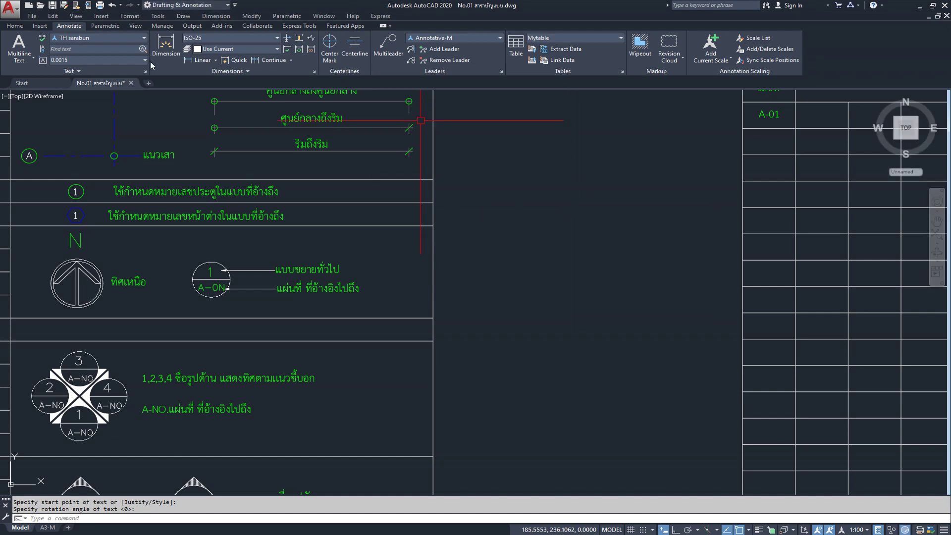
left_click(101, 38)
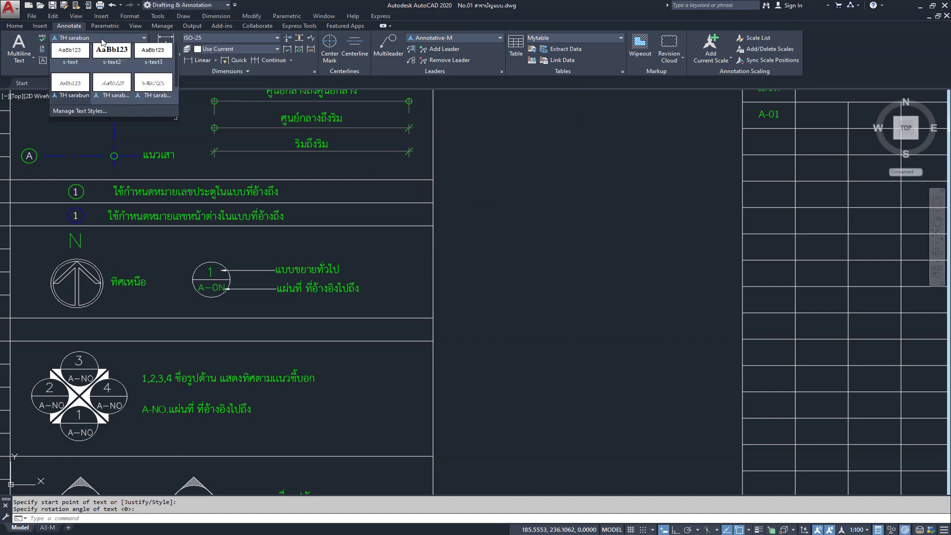
left_click(101, 37)
left_click(146, 71)
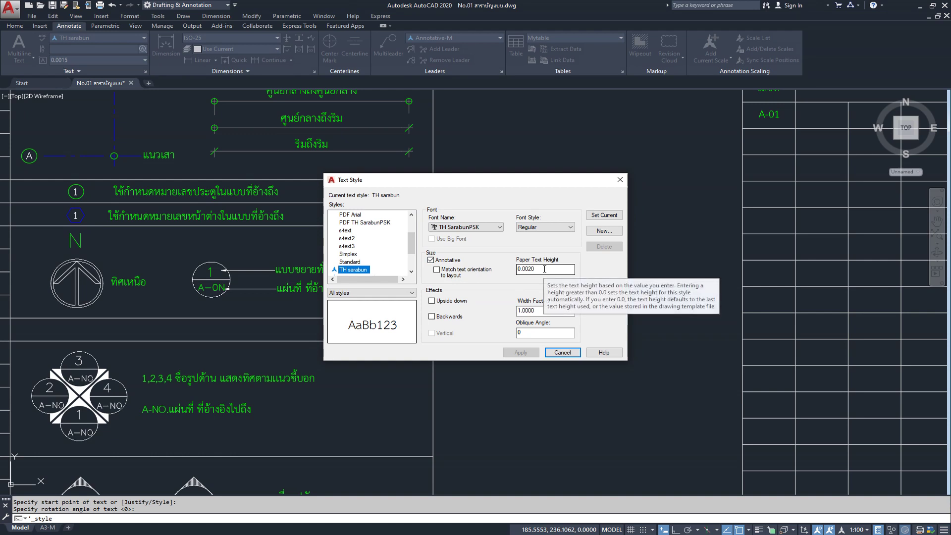
left_click(545, 269)
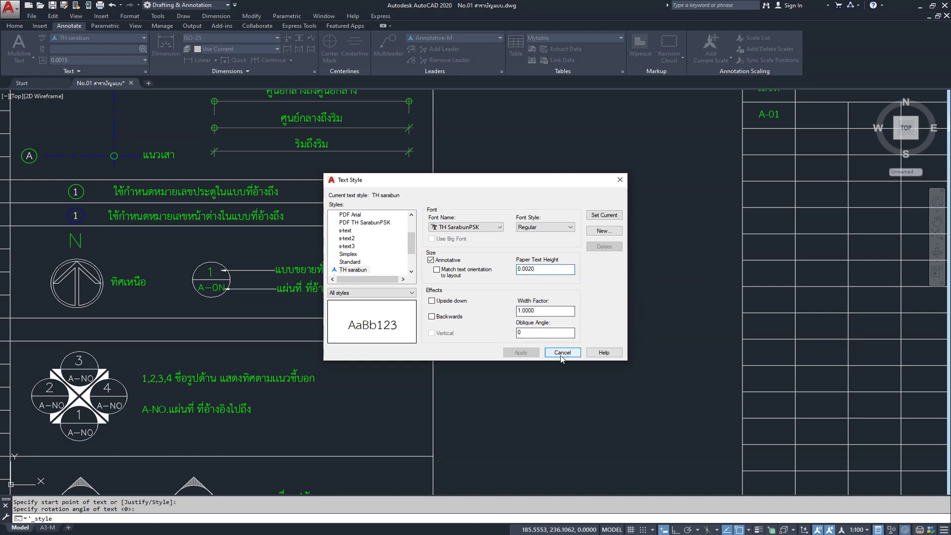
left_click(620, 180)
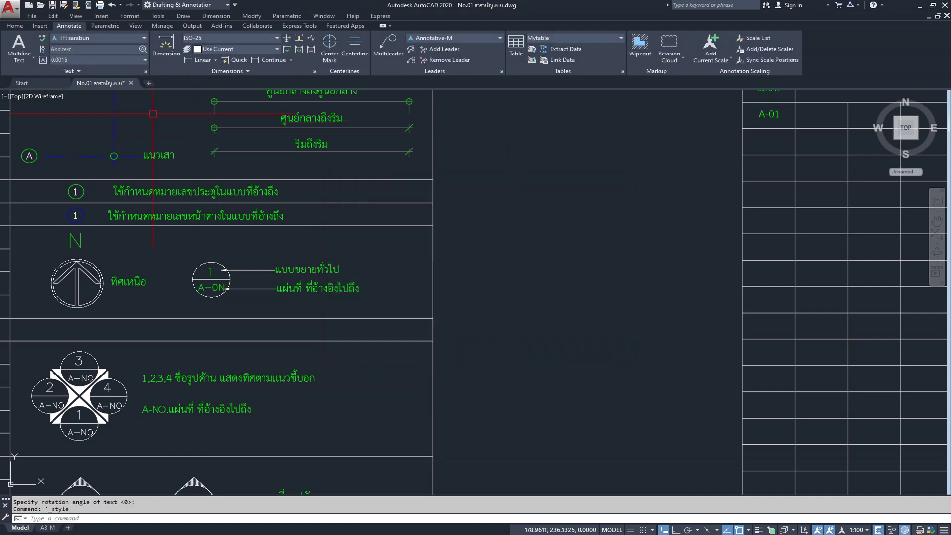
- Place single-line text แบบขยายทั่วไป at 0° rotation between the legend and table, then inspect it
left_click(184, 16)
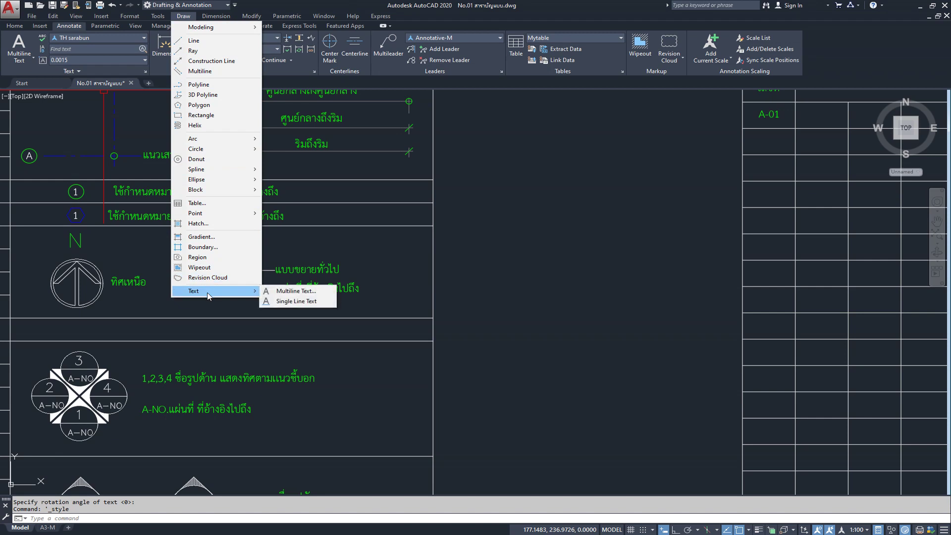
left_click(287, 303)
left_click(496, 232)
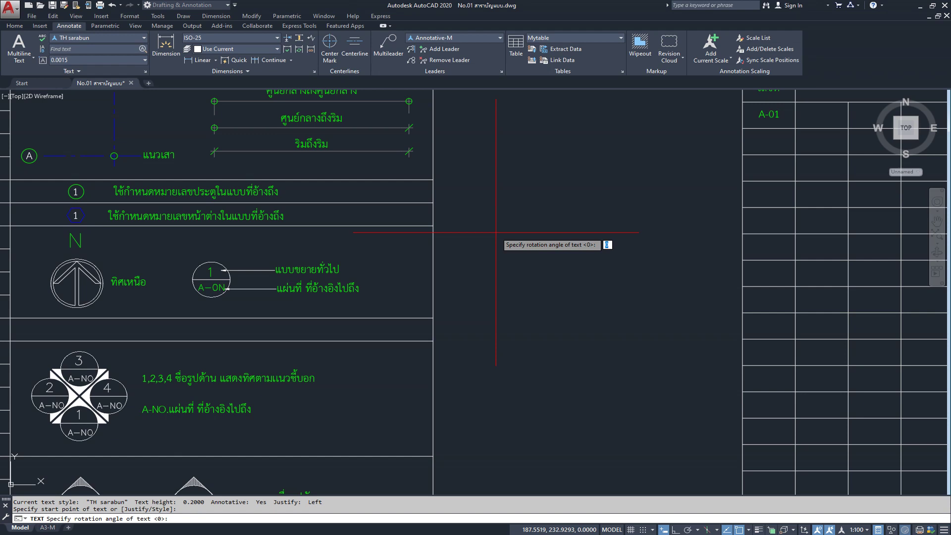
key("Return")
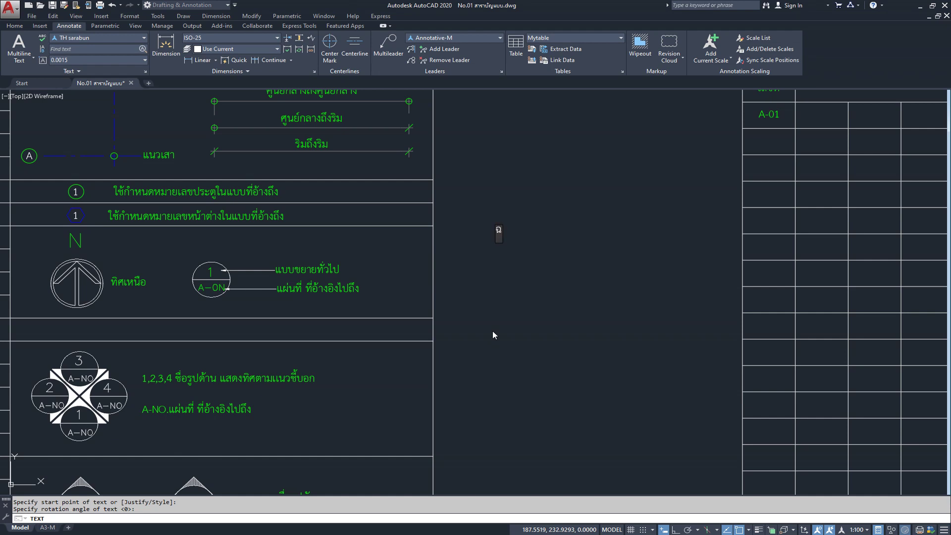
type("แบบ")
type("ขยา")
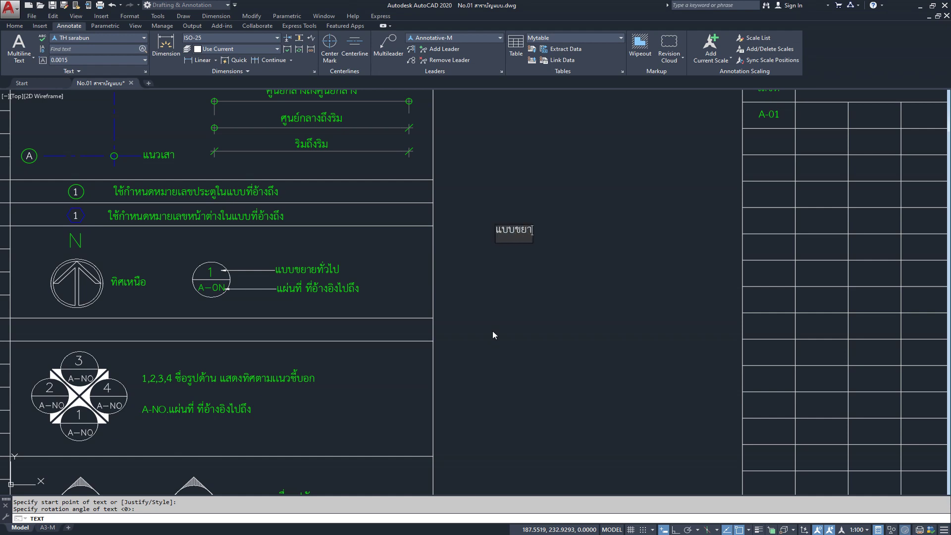
type("ย")
type("ที่วไป")
key("Return")
key("Return")
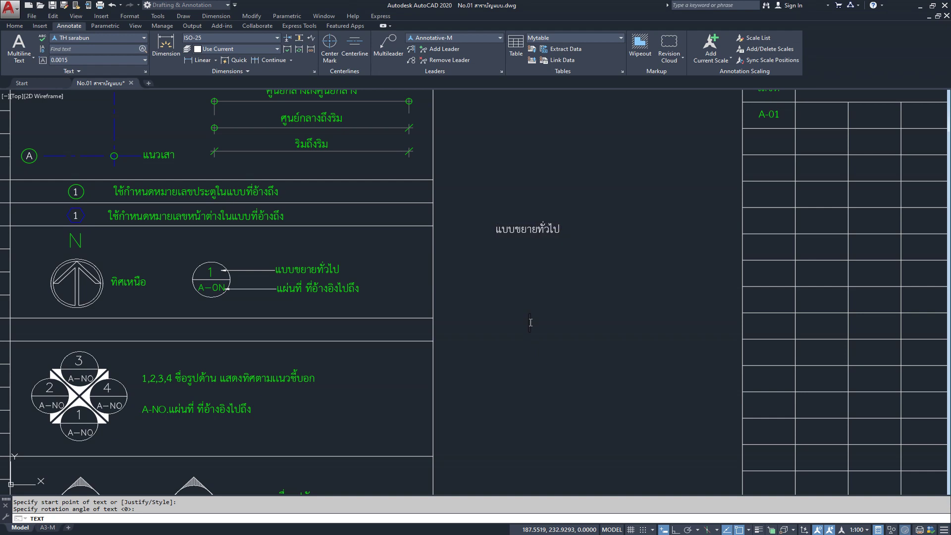
left_click(518, 229)
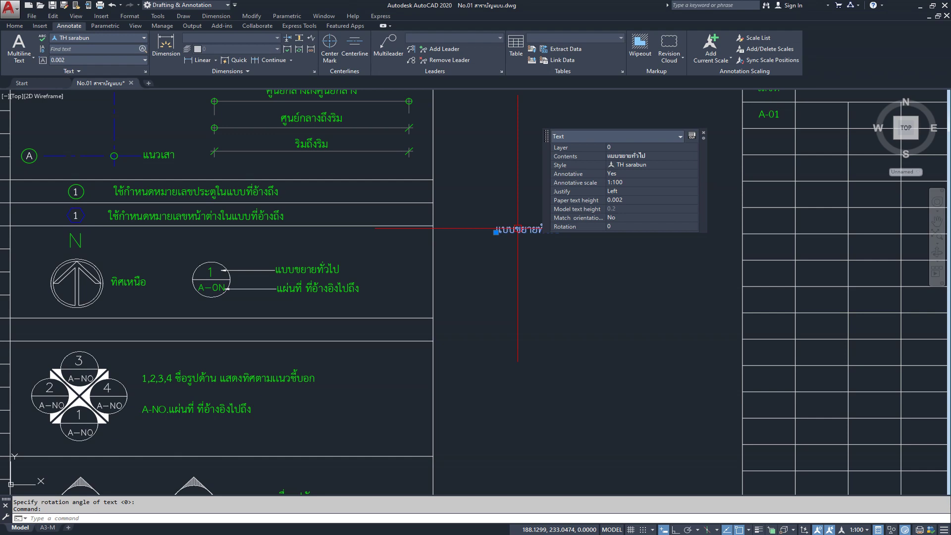
key("Escape")
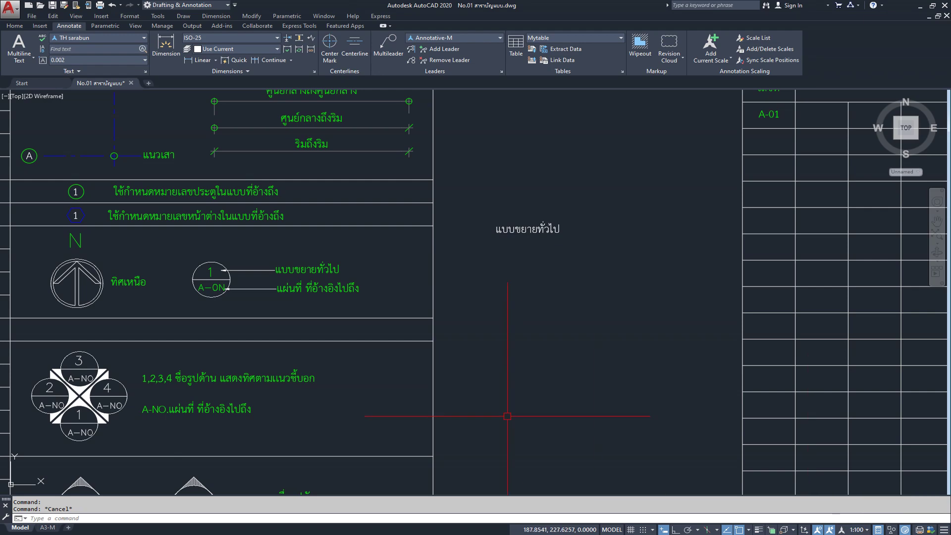
left_click(51, 529)
left_click(303, 325)
double_click(595, 342)
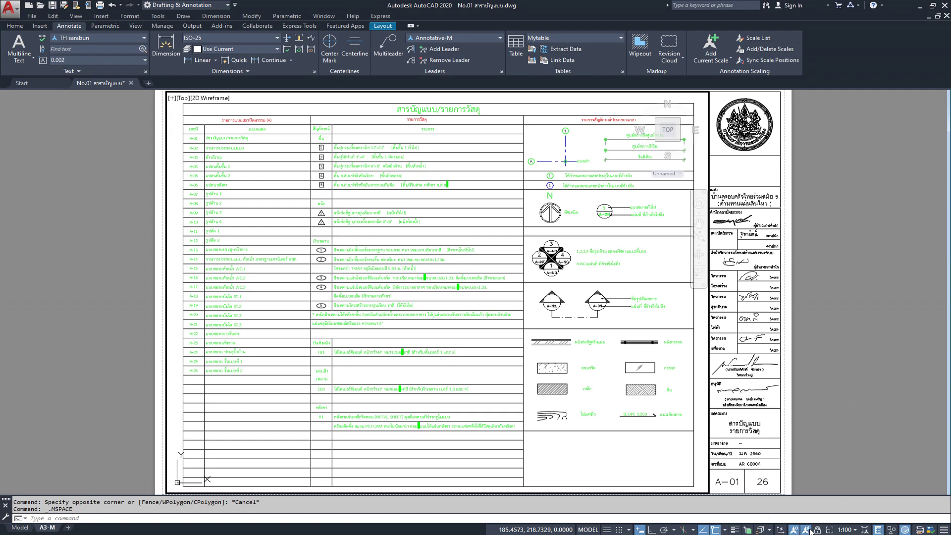
left_click(20, 527)
scroll(375, 340, "down", 1)
scroll(497, 249, "down", 1)
scroll(496, 248, "down", 1)
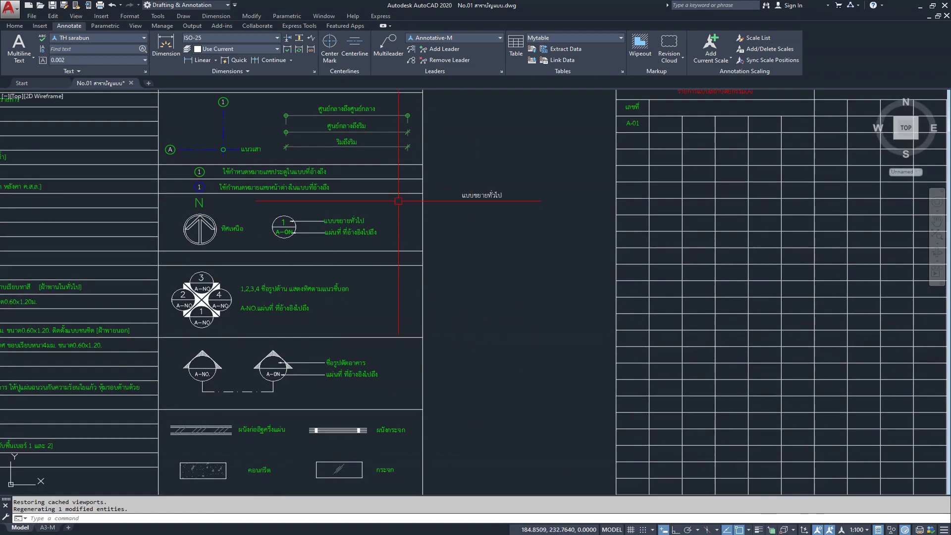
- Browse the text styles, then select and delete the แบบขยายทั่วไป label
middle_click_drag(403, 191, 407, 231)
left_click(109, 38)
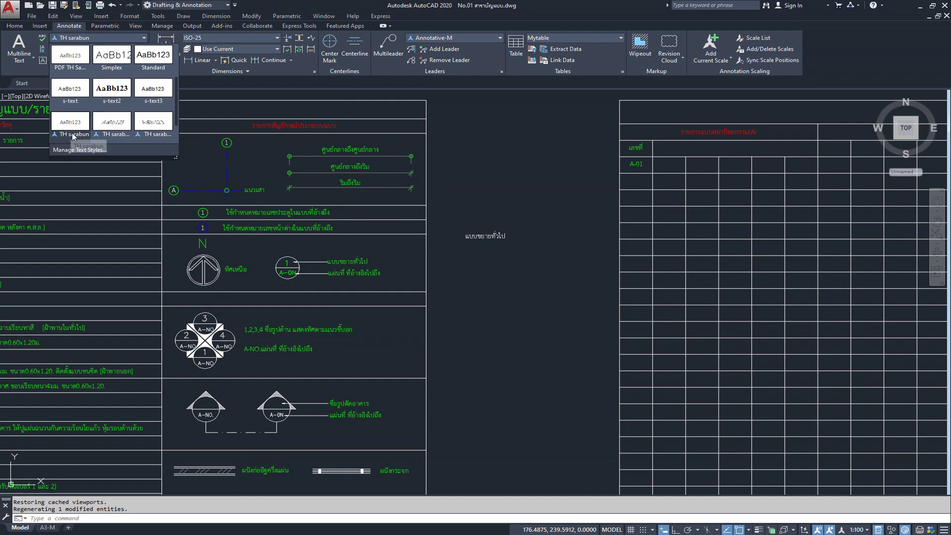
left_click(481, 263)
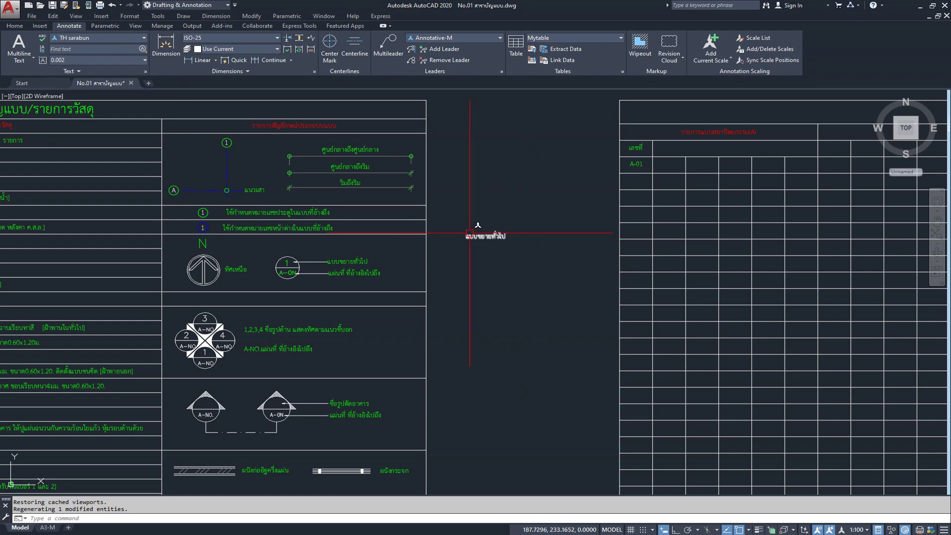
scroll(495, 218, "down", 2)
scroll(469, 209, "up", 2)
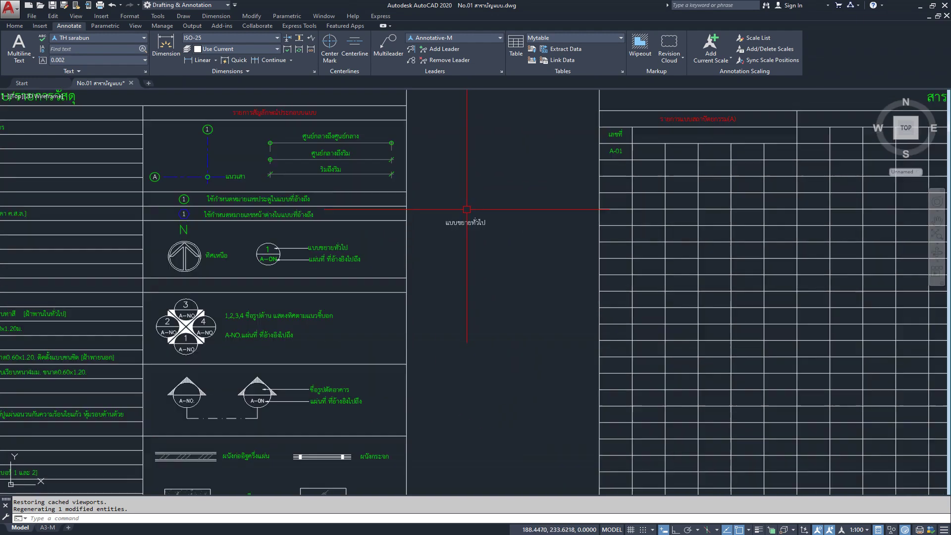
left_click(463, 222)
key("Delete")
- Zoom and pan to bring the legend's symbol column into view
scroll(458, 236, "down", 4)
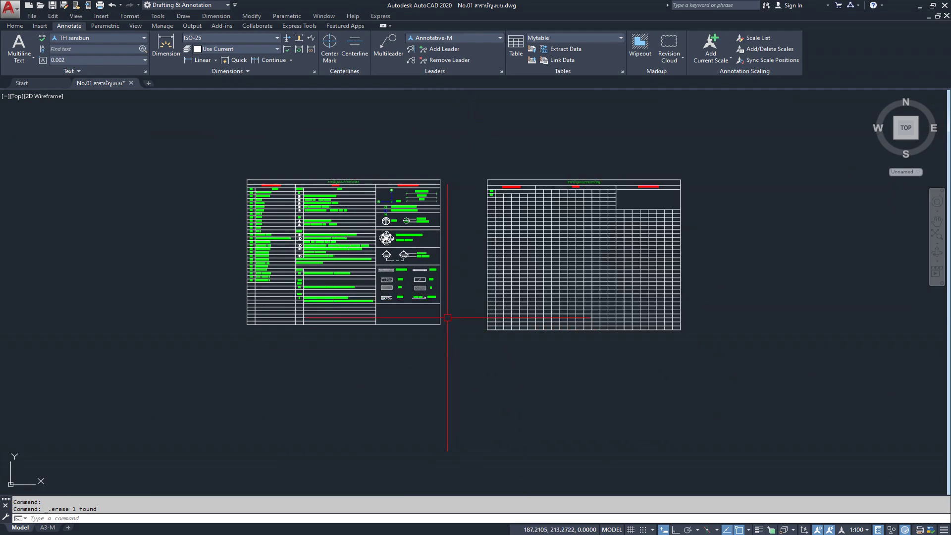
scroll(403, 282, "up", 2)
scroll(324, 252, "up", 2)
scroll(324, 251, "up", 1)
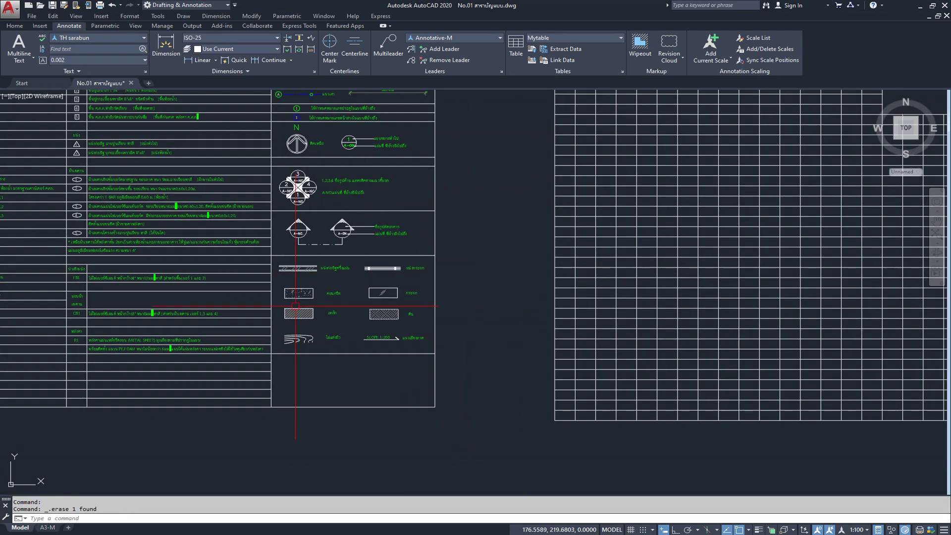
scroll(287, 228, "up", 1)
scroll(248, 208, "up", 2)
scroll(226, 193, "up", 1)
scroll(225, 193, "down", 2)
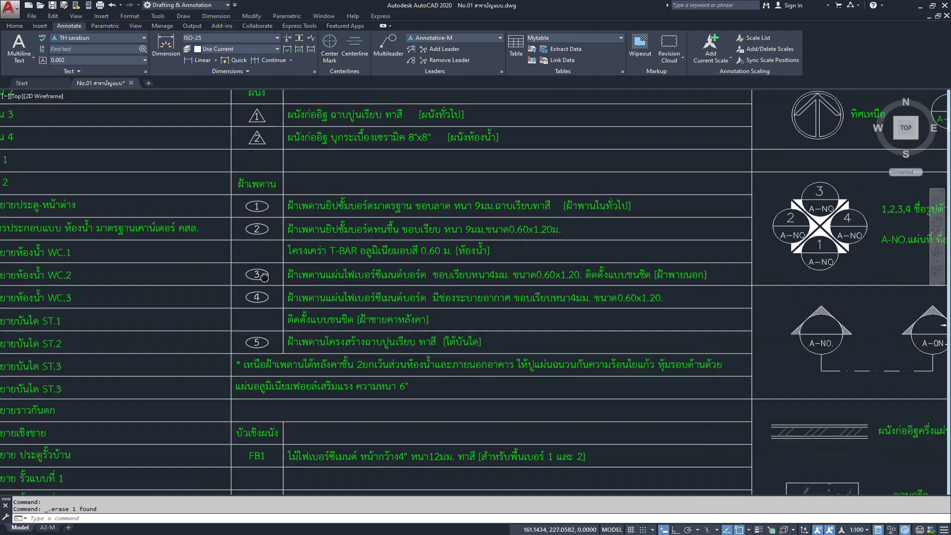
middle_click_drag(238, 198, 247, 251)
scroll(310, 228, "up", 2)
middle_click_drag(312, 233, 325, 412)
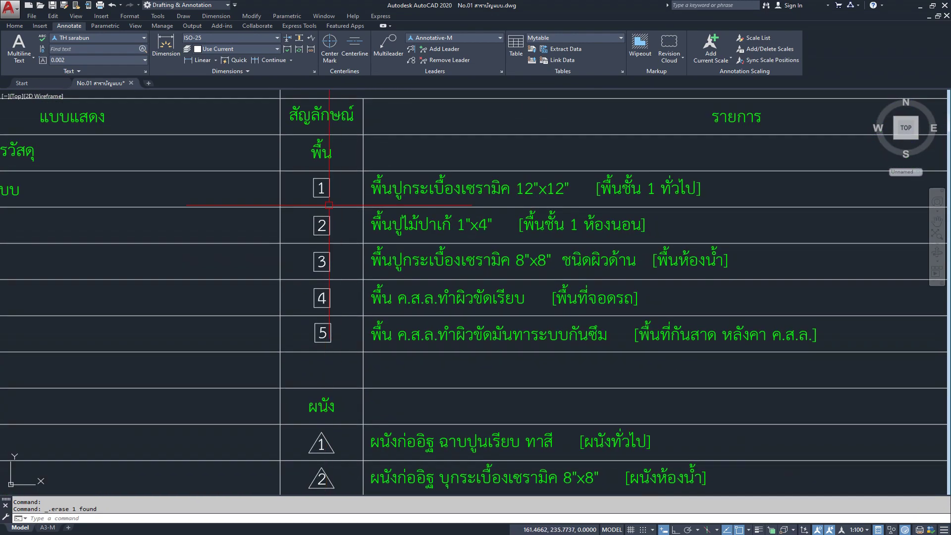
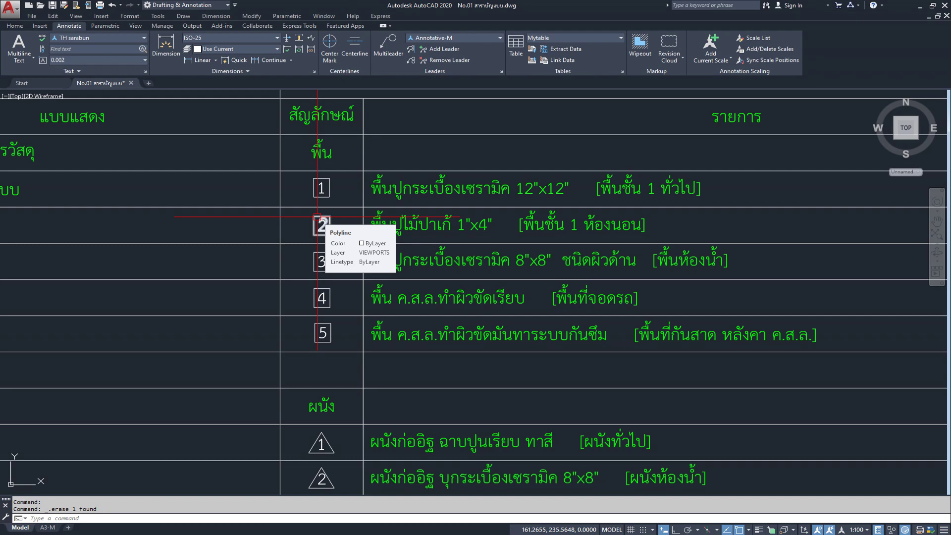
- Inspect the legend's lower ceiling rows, pan to the empty area on its right, and open the Draw menu
scroll(281, 215, "down", 4)
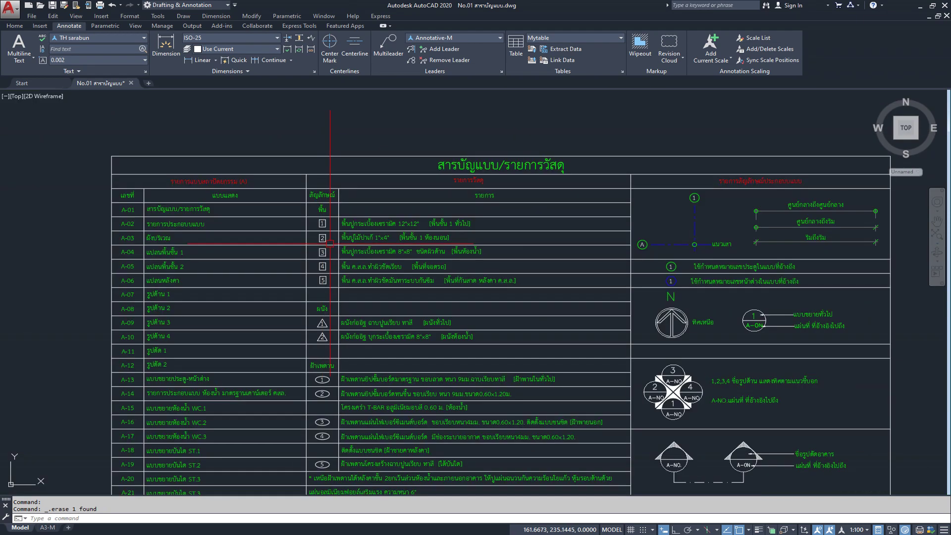
scroll(281, 215, "up", 3)
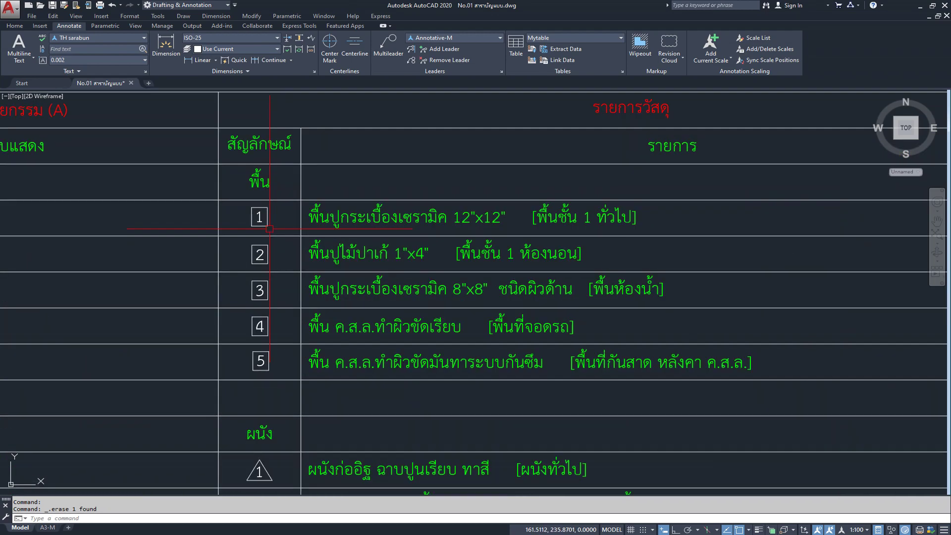
middle_click_drag(296, 346, 294, 231)
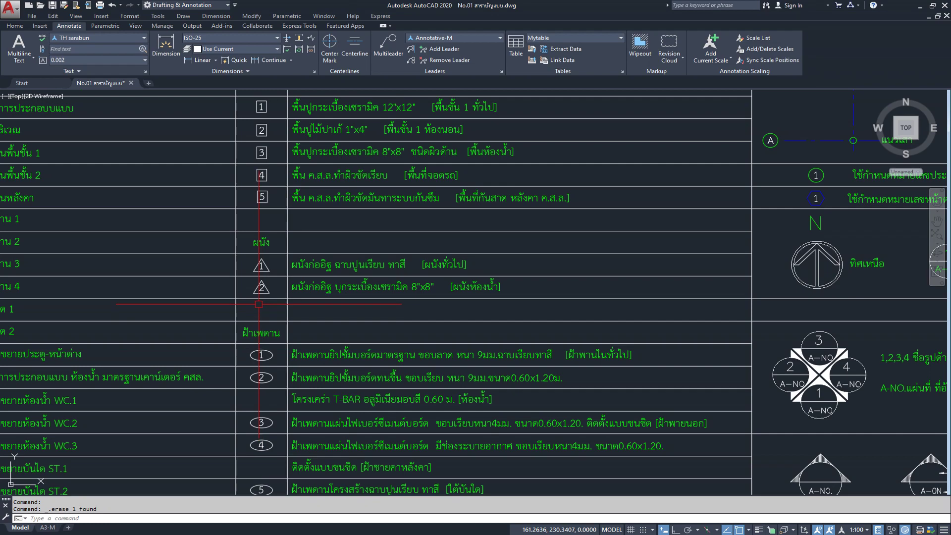
scroll(259, 304, "down", 4)
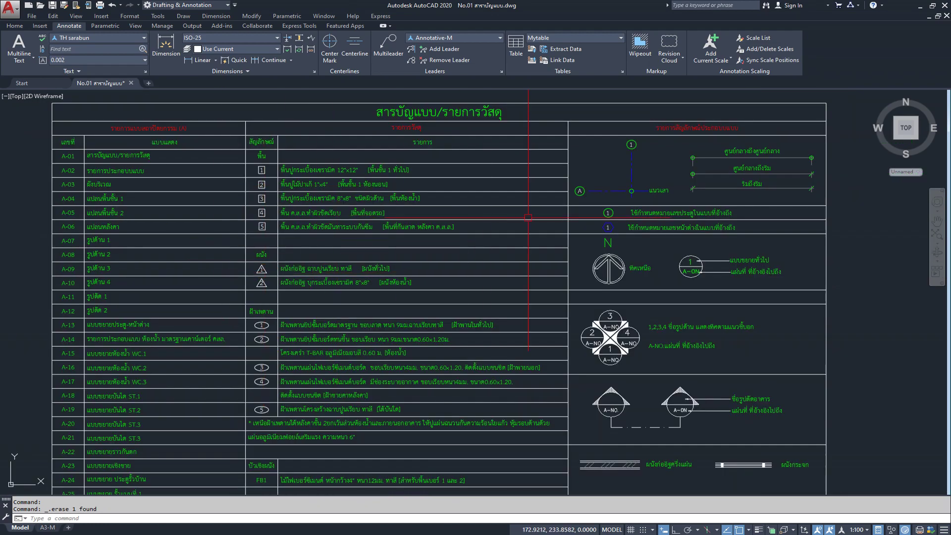
scroll(446, 260, "up", 2)
middle_click_drag(446, 261, 471, 177)
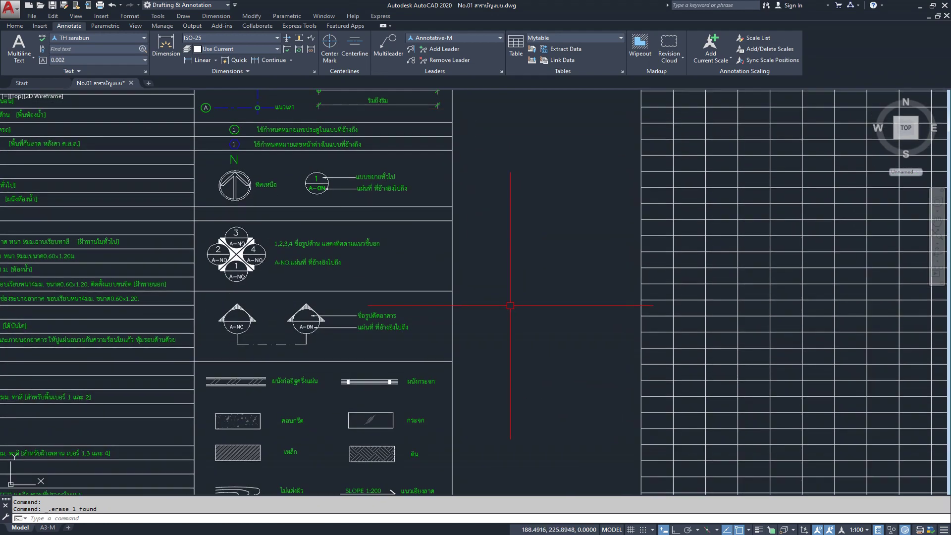
left_click(183, 16)
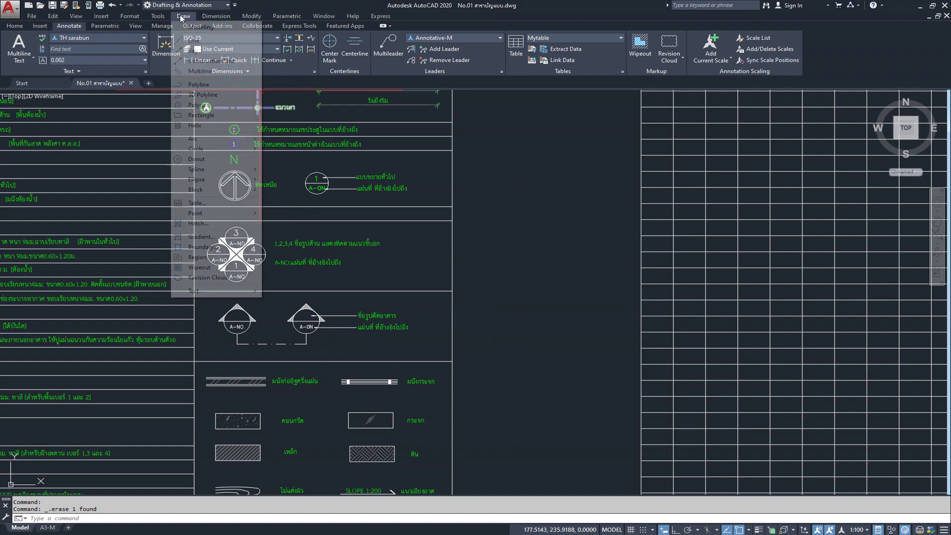
- Place single-line text numbers 1, 2, 3 and 4 in a vertical column right of the legend
mouse_move(194, 291)
left_click(305, 302)
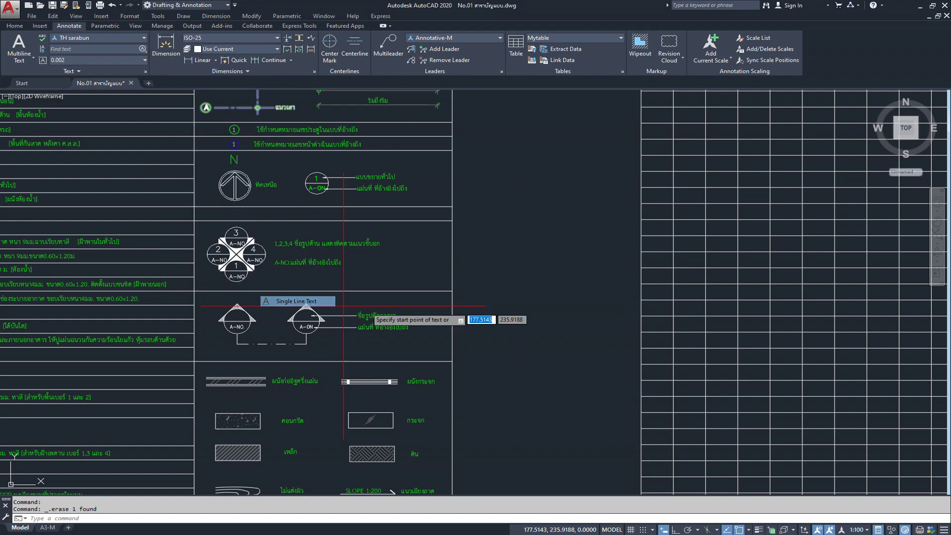
left_click(513, 282)
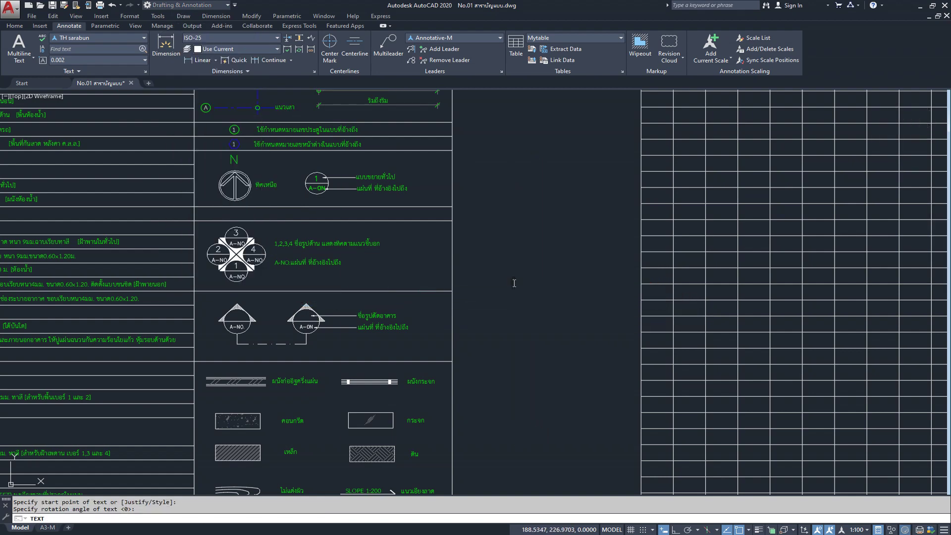
scroll(514, 282, "up", 6)
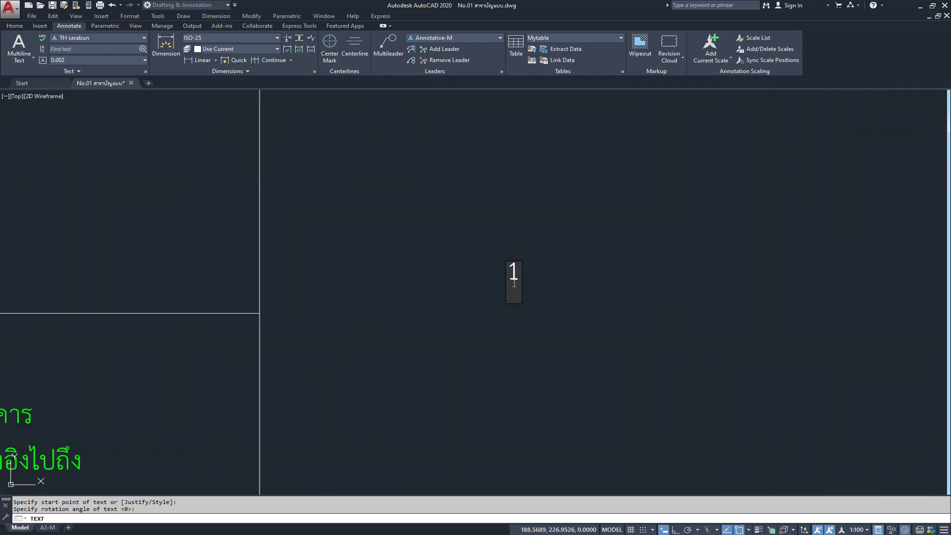
key("Return")
key("Return")
key("Return")
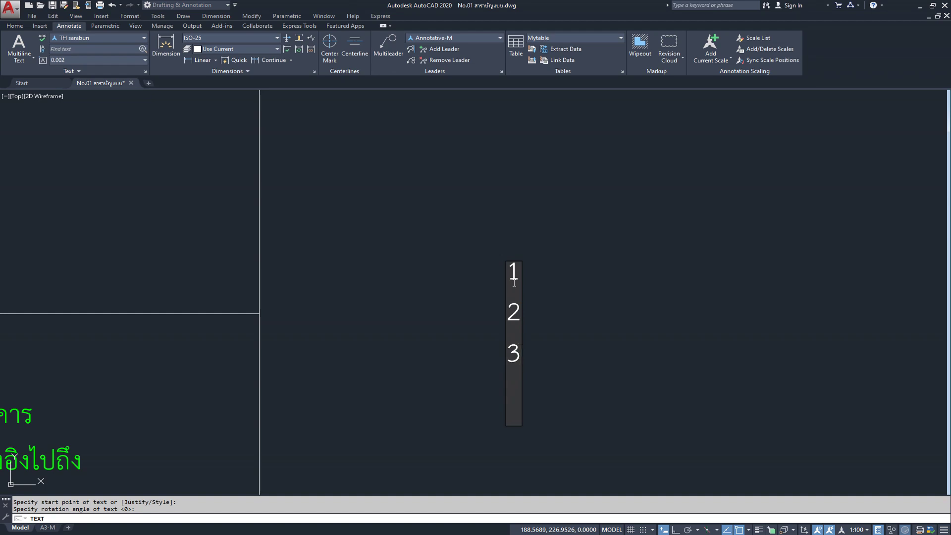
type("4")
left_click(612, 230)
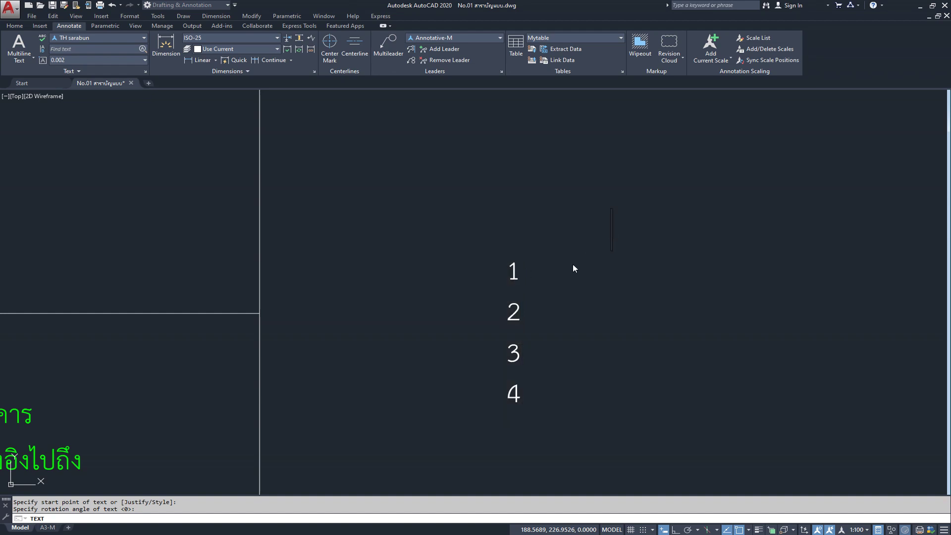
key("Escape")
scroll(450, 251, "down", 3)
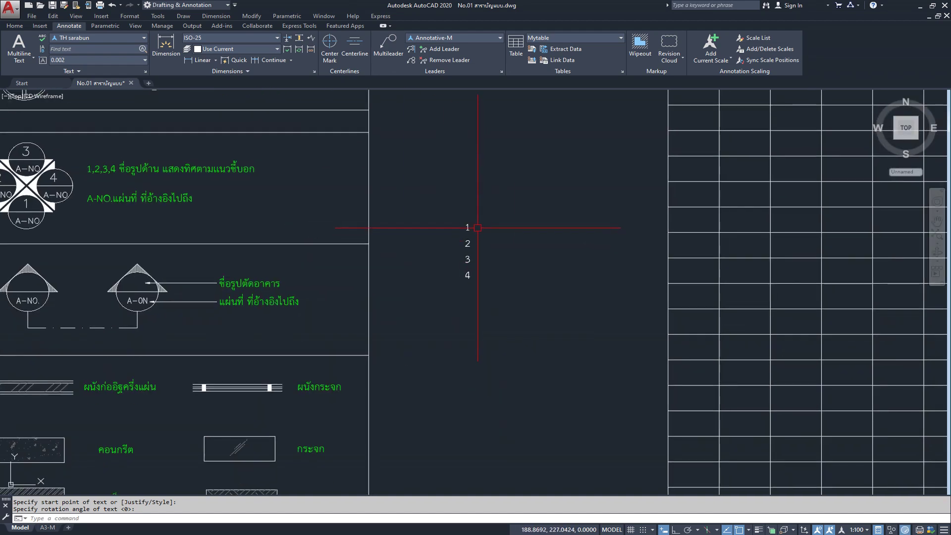
scroll(478, 227, "up", 4)
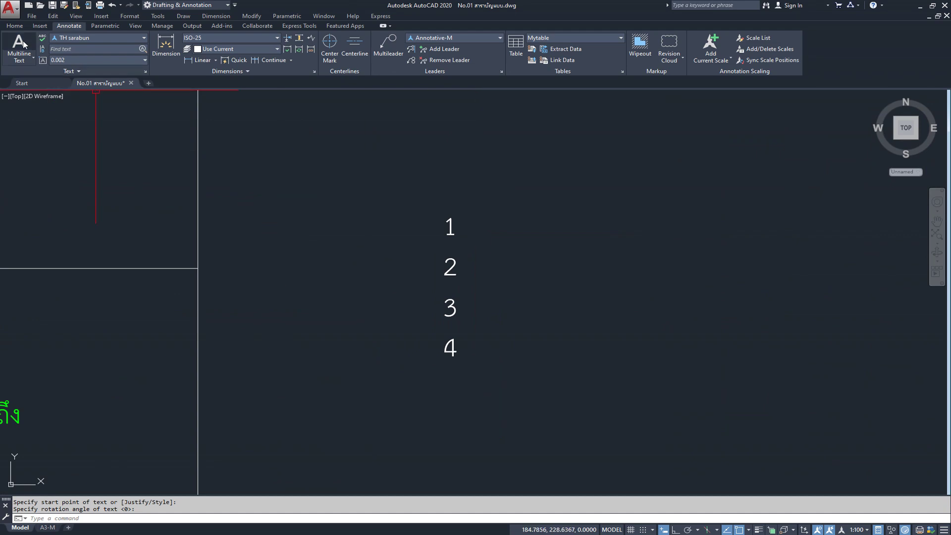
left_click(14, 26)
- Make the green Text layer current and start the Express Tools Enclose in Object command
left_click(429, 40)
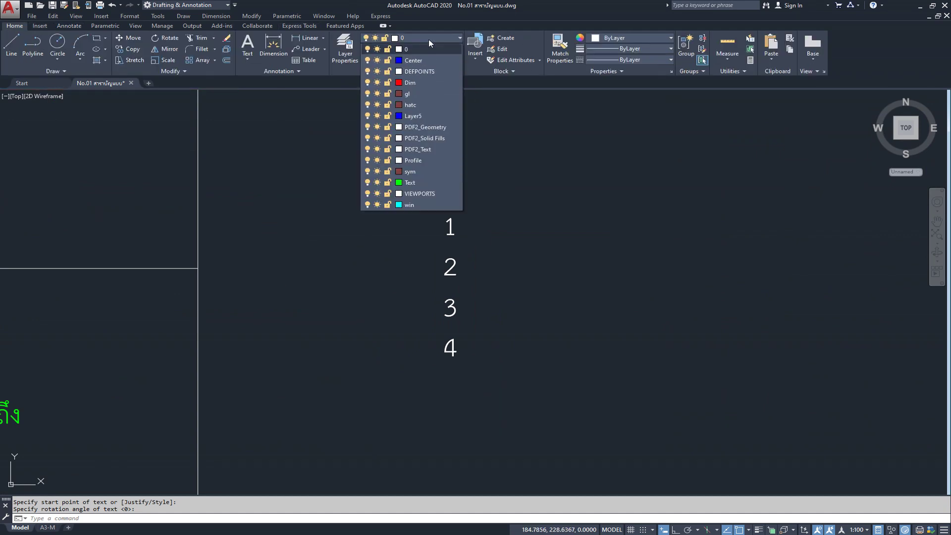
left_click(424, 182)
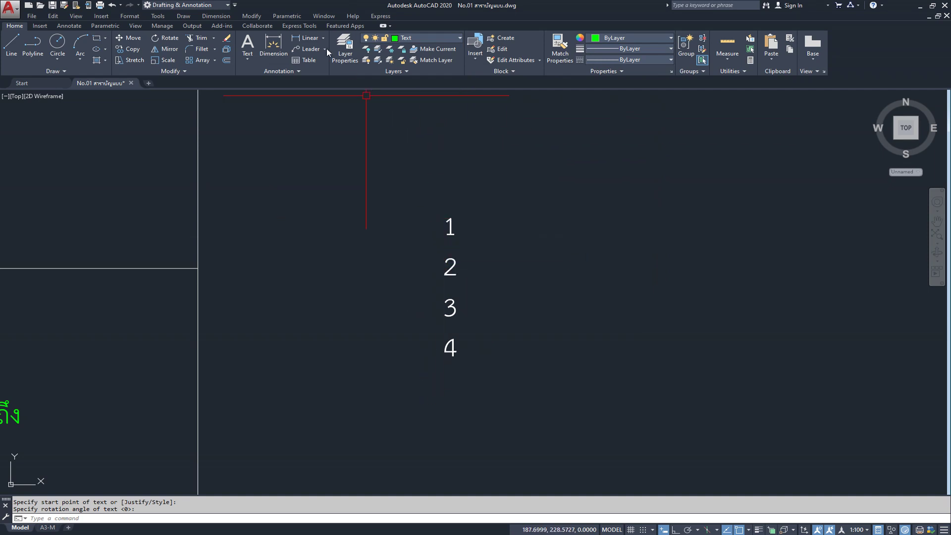
left_click(300, 26)
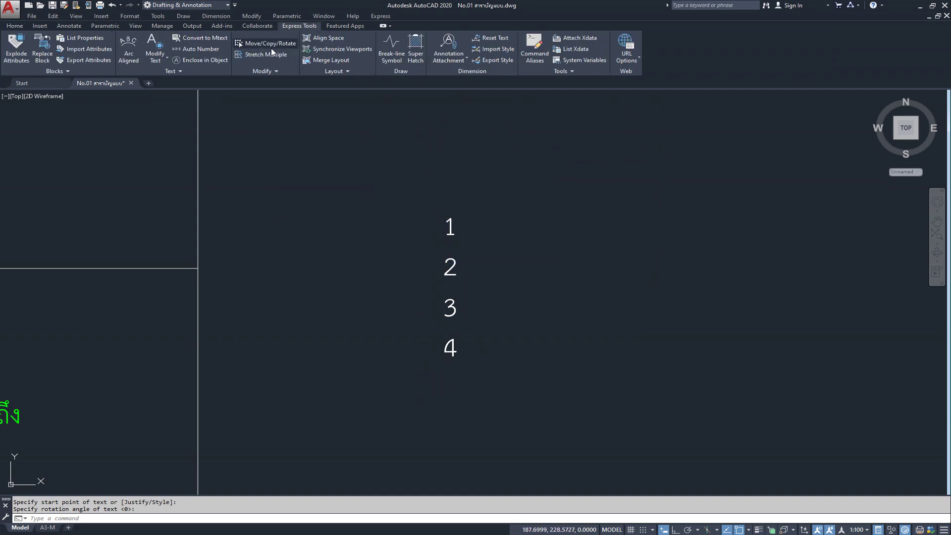
left_click(188, 61)
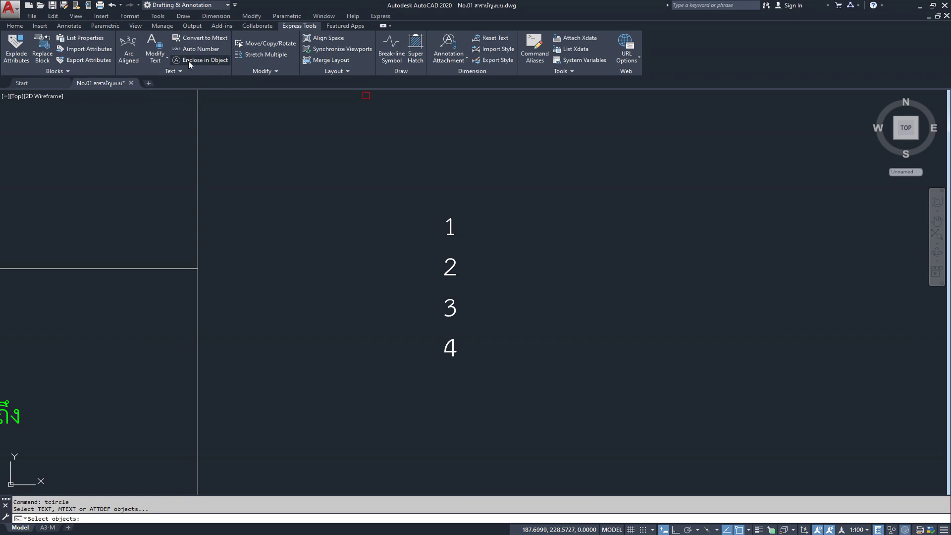
- Enclose numbers 1 and 2 in constant-size rectangles using the default 0.35 offset factor
left_click(425, 203)
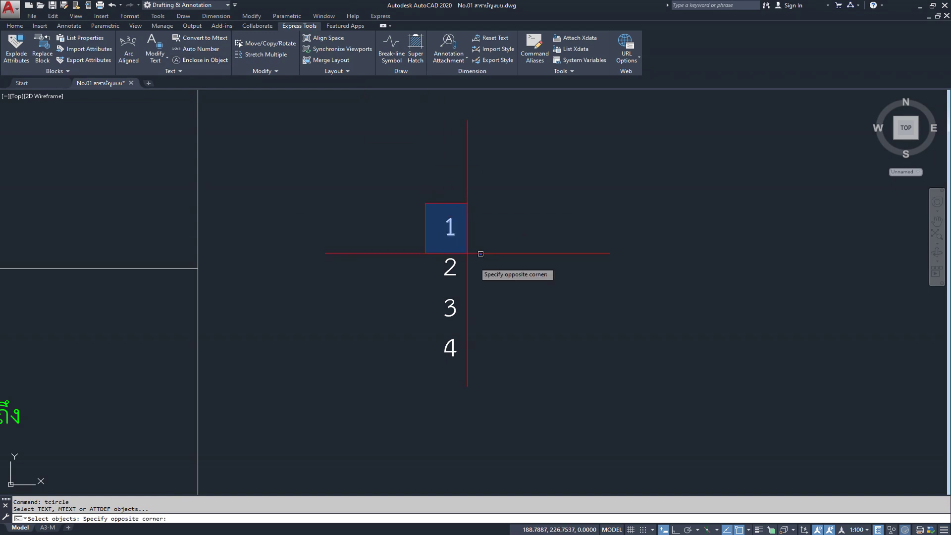
left_click(495, 286)
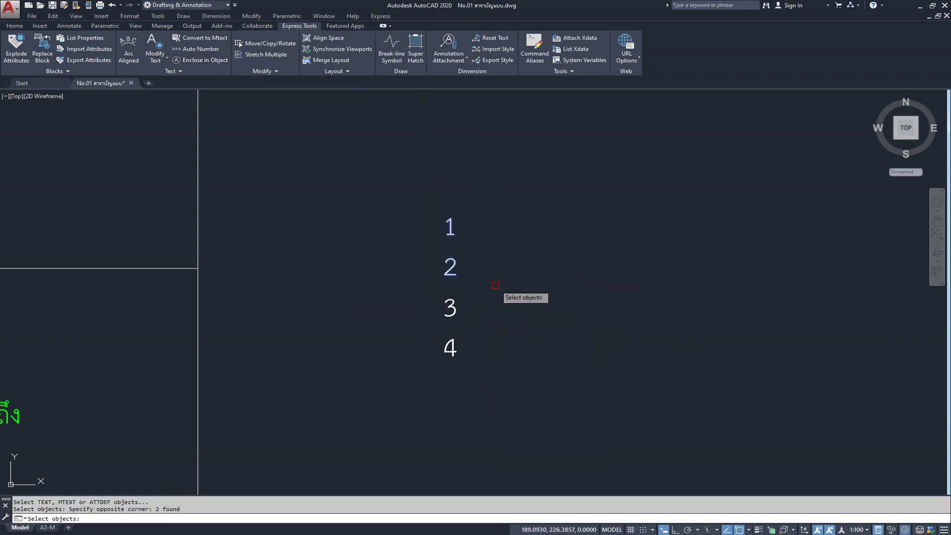
key("Return")
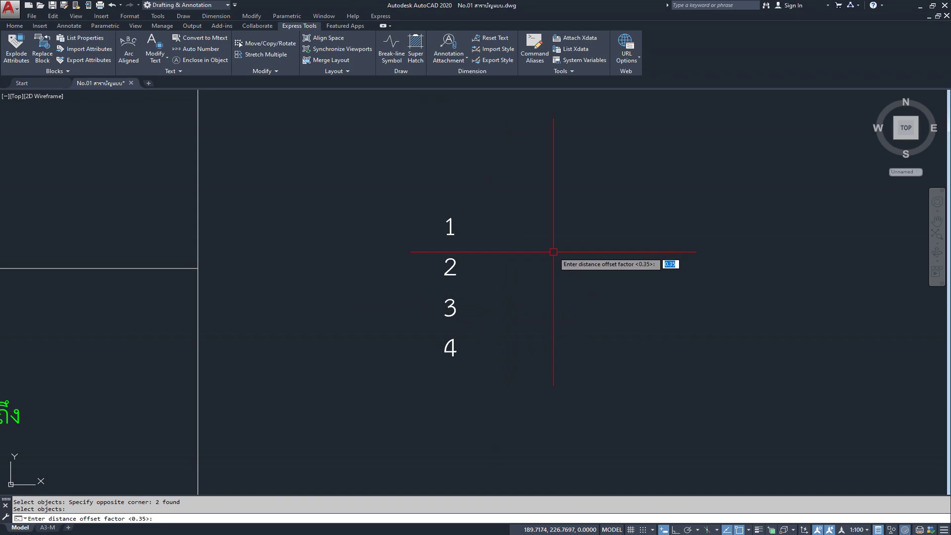
key("Return")
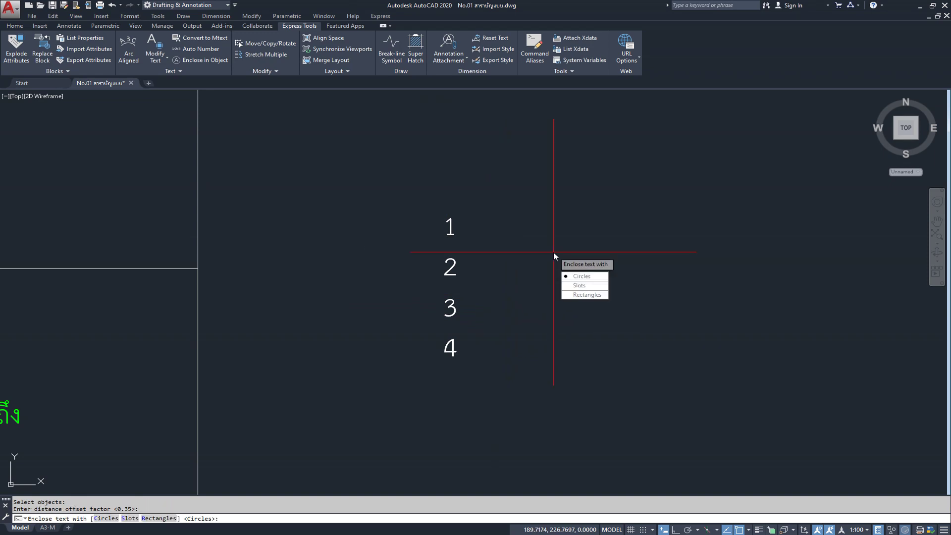
left_click(588, 297)
left_click(581, 276)
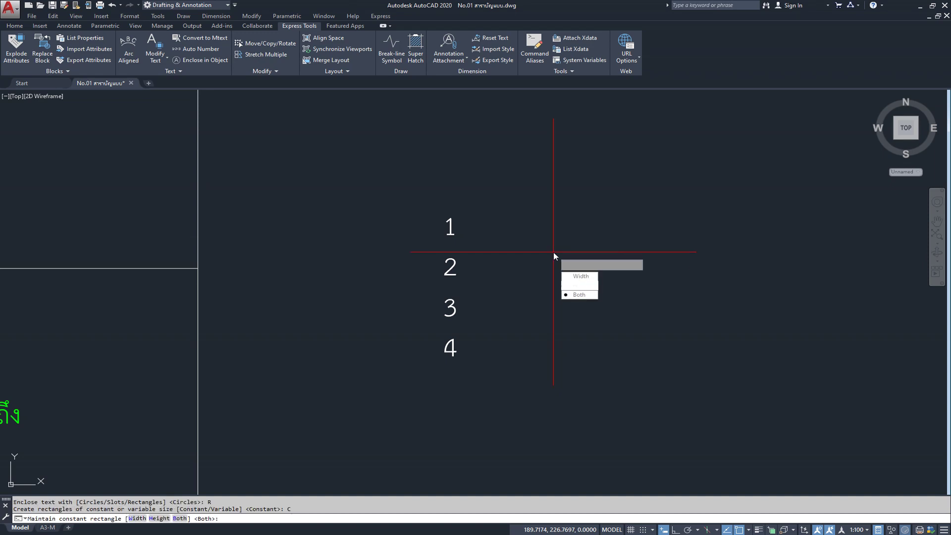
left_click(579, 285)
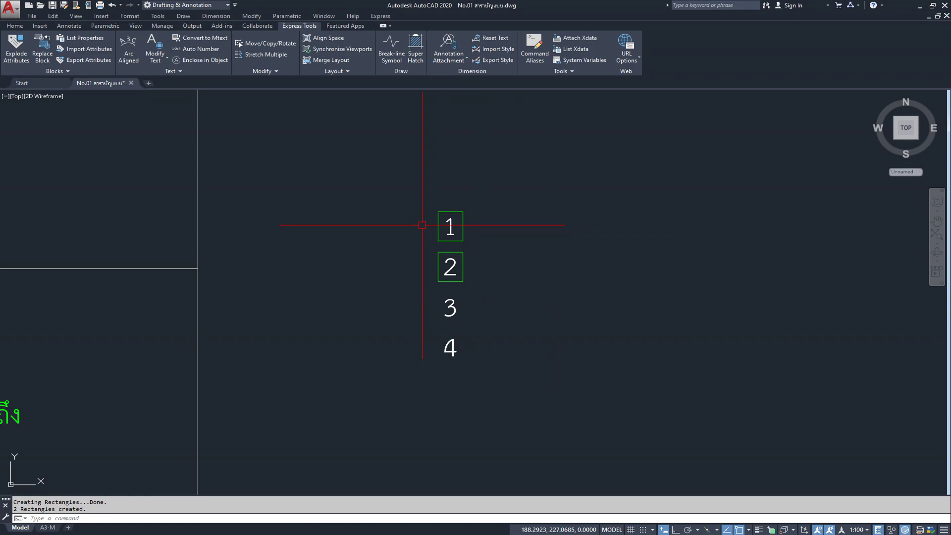
scroll(451, 248, "down", 4)
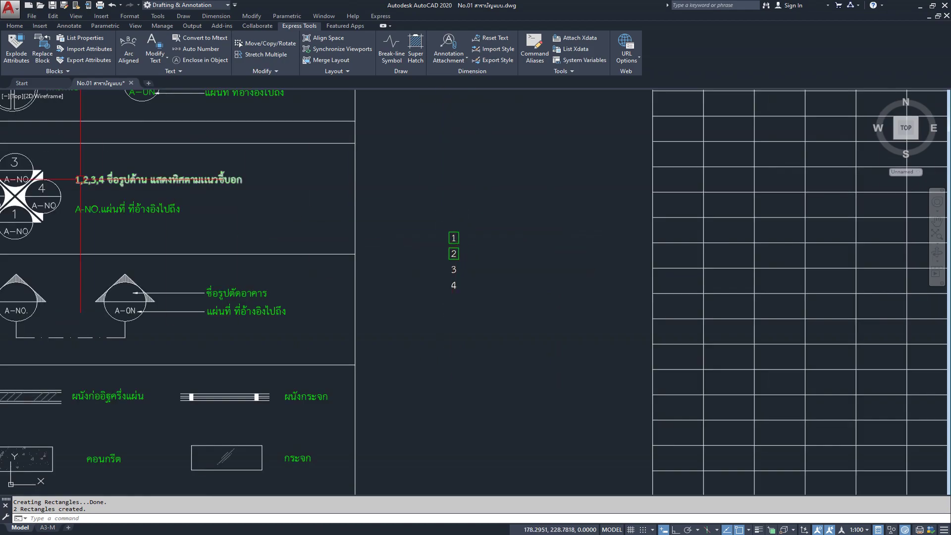
scroll(667, 201, "down", 2)
scroll(666, 202, "down", 3)
scroll(390, 225, "up", 6)
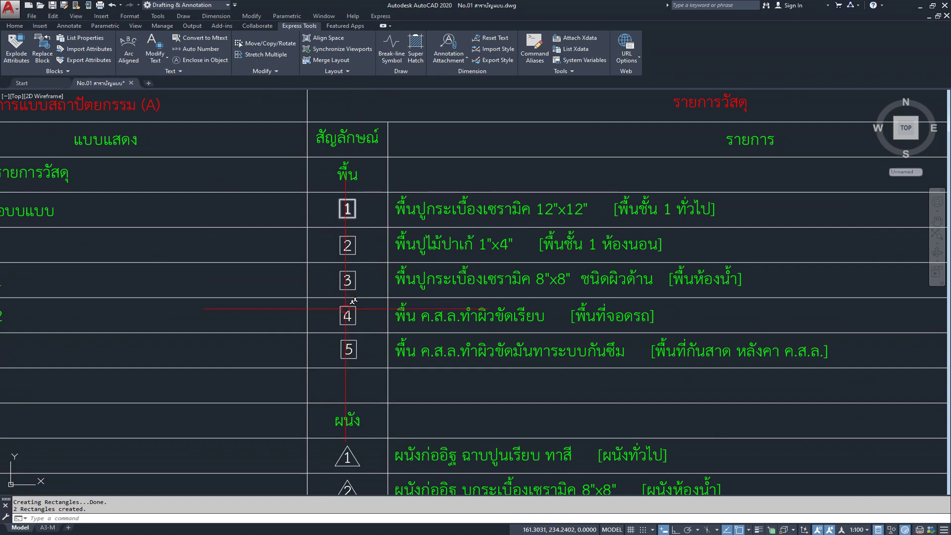
scroll(345, 305, "down", 5)
scroll(340, 307, "down", 3)
scroll(337, 327, "up", 1)
scroll(367, 264, "up", 3)
scroll(433, 281, "up", 5)
middle_click_drag(433, 282, 579, 302)
scroll(385, 216, "up", 2)
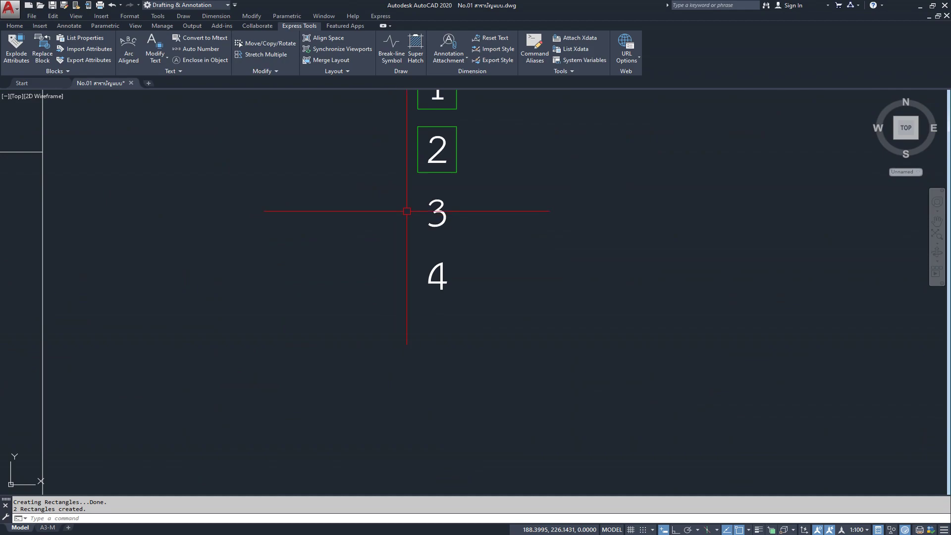
scroll(412, 213, "down", 1)
scroll(421, 218, "down", 2)
scroll(396, 218, "down", 3)
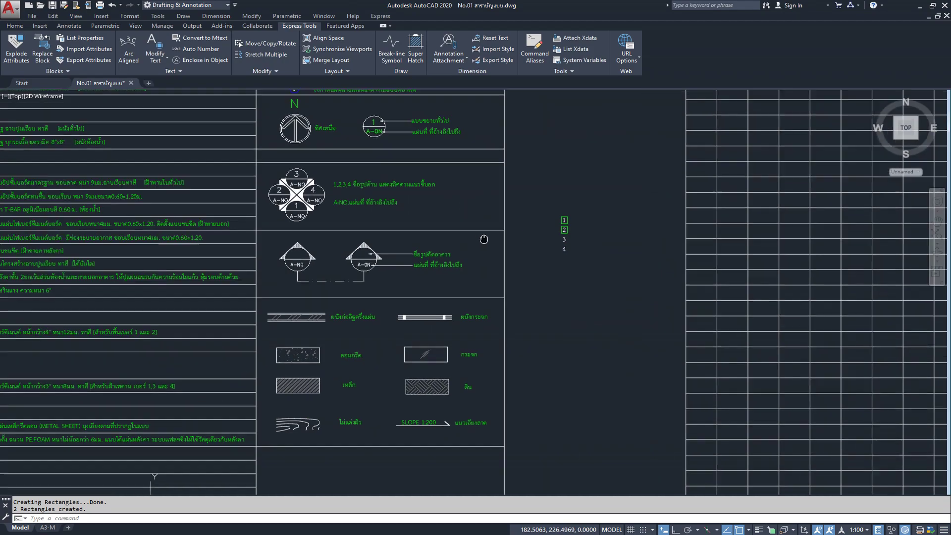
scroll(365, 220, "down", 1)
middle_click_drag(365, 220, 485, 270)
mouse_move(793, 307)
middle_mouse_down()
mouse_move(339, 290)
mouse_move(366, 291)
middle_mouse_up()
scroll(338, 289, "up", 6)
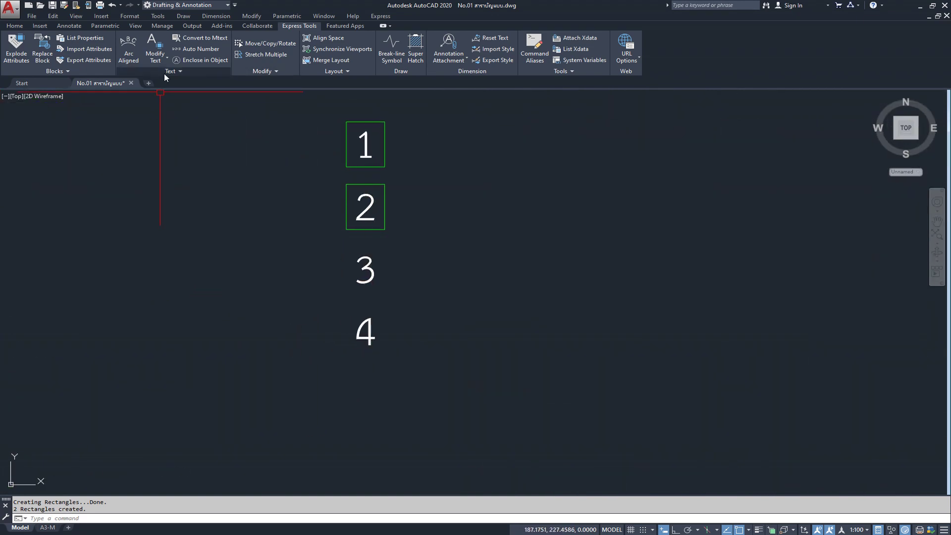
left_click(183, 17)
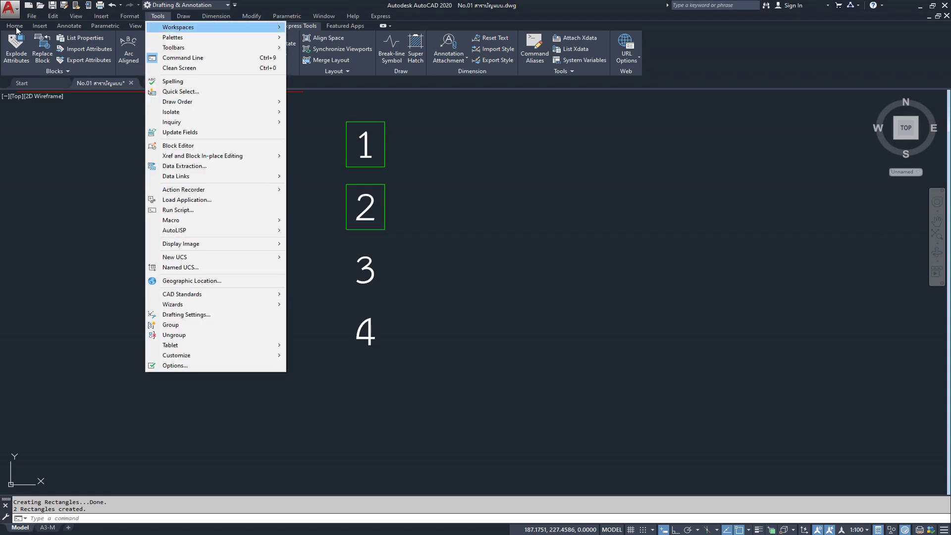
- Draw a 3-sided polygon centred on the 3, circumscribed about a 0.15 radius circle
left_click(15, 28)
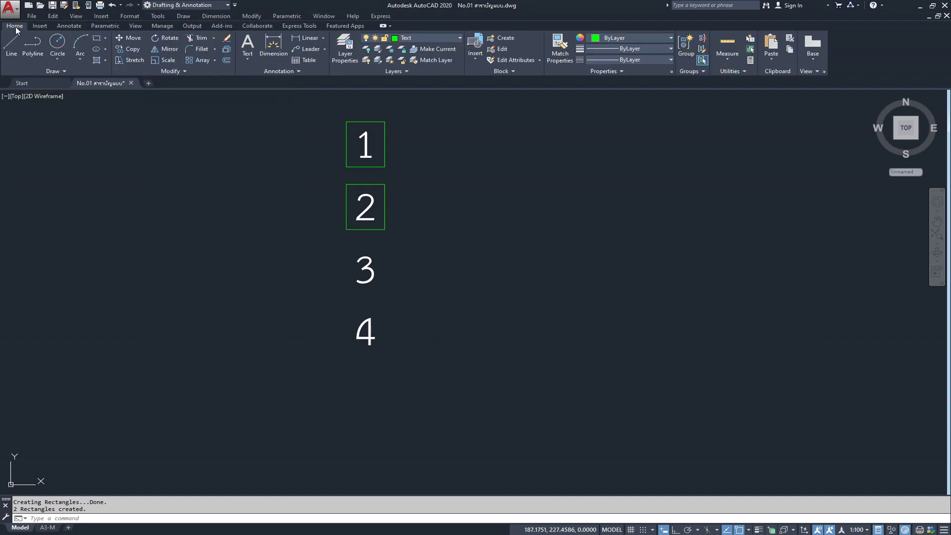
left_click(184, 17)
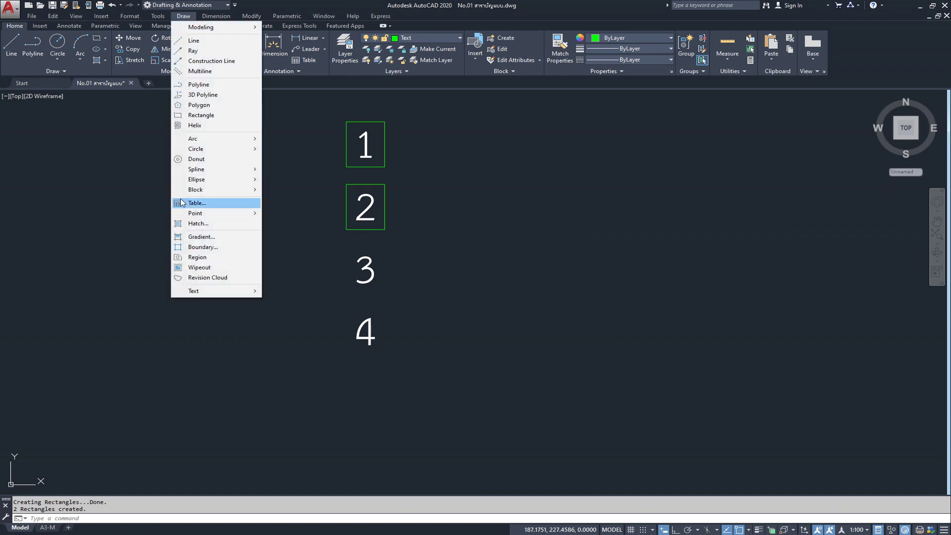
left_click(199, 105)
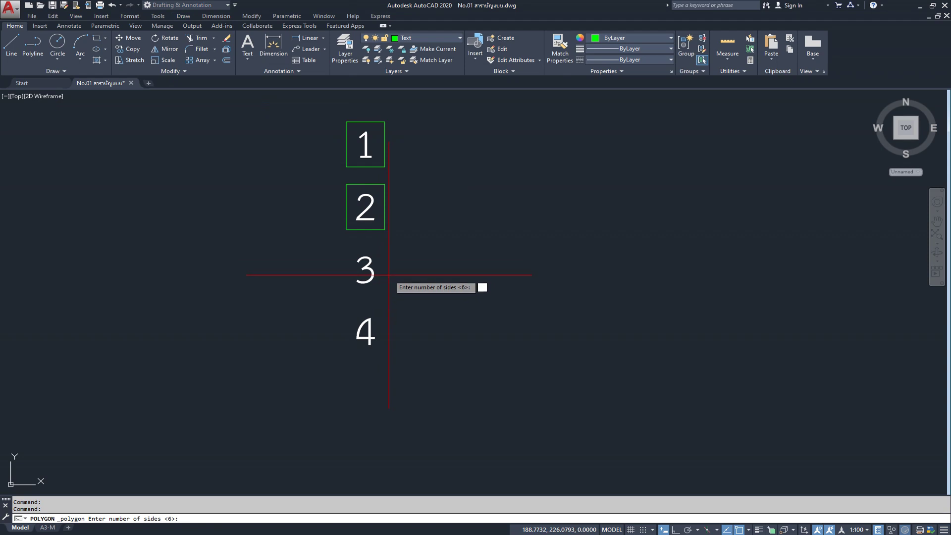
type("3")
key("Return")
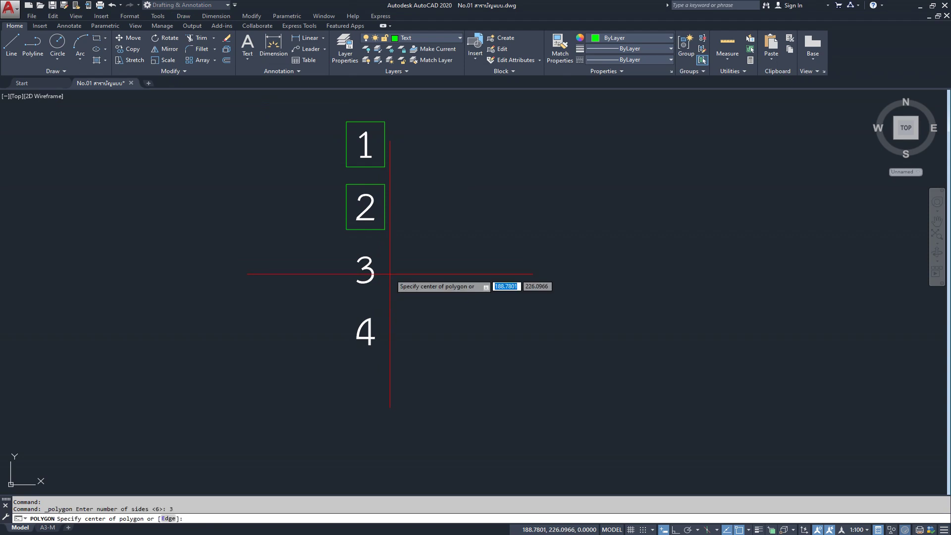
scroll(390, 274, "up", 5)
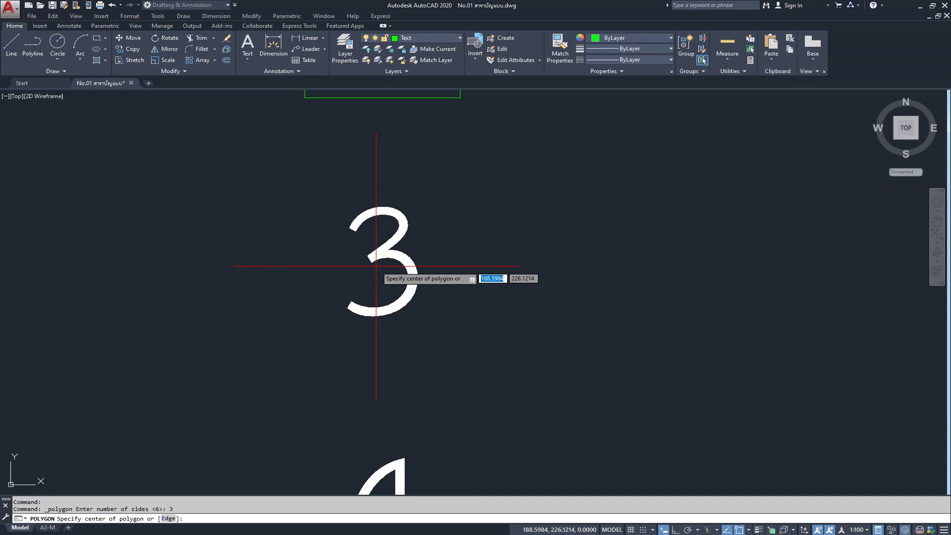
left_click(376, 266)
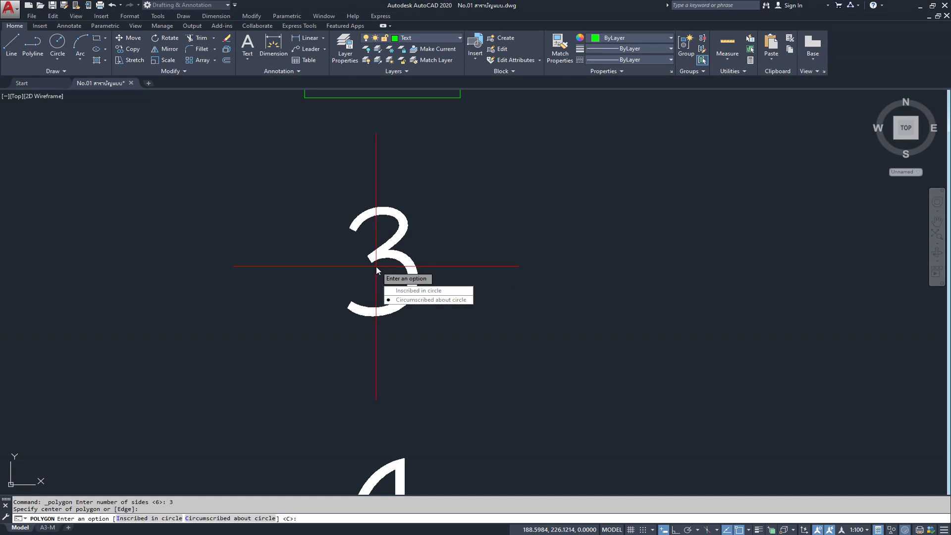
left_click(414, 300)
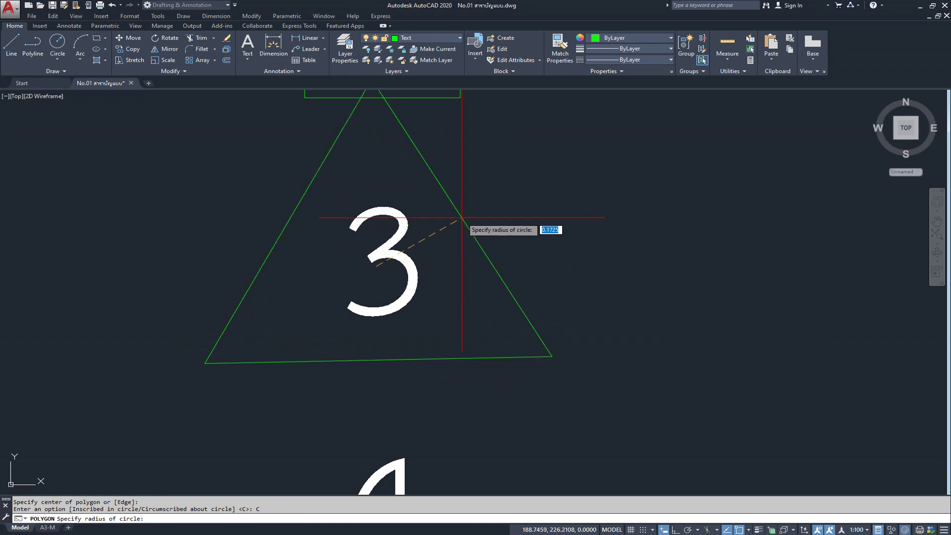
key("F8")
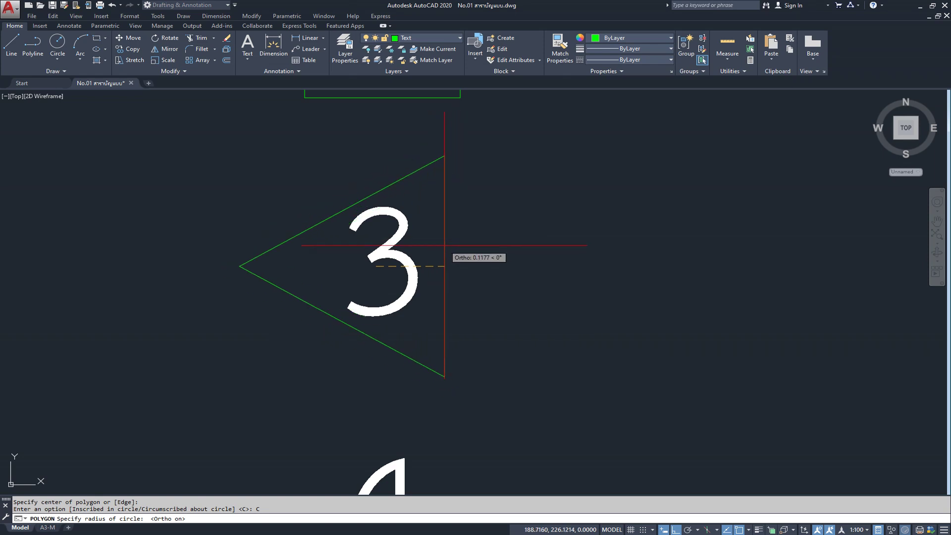
type(".15")
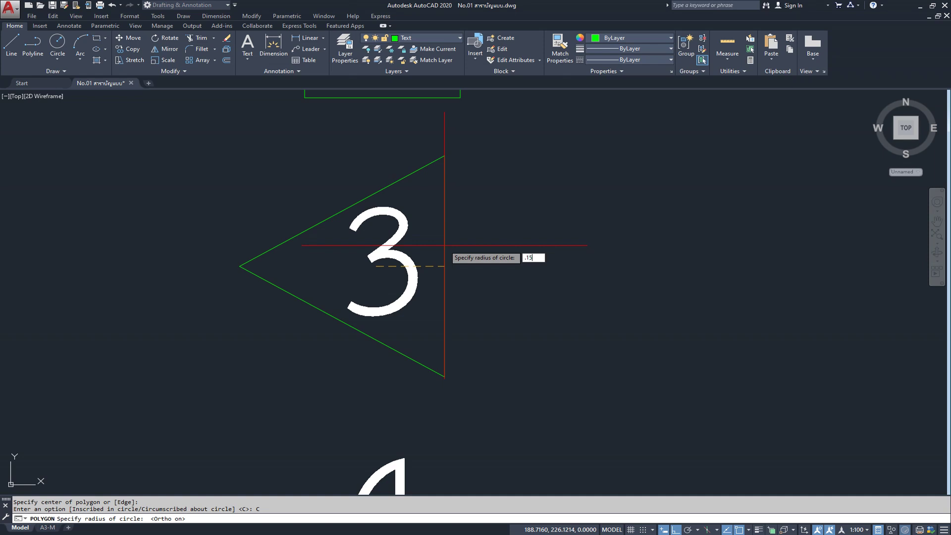
key("Return")
- Zoom in and out to check the new triangle, then bring up the Draw menu
scroll(442, 249, "down", 5)
scroll(436, 256, "down", 2)
scroll(397, 256, "up", 4)
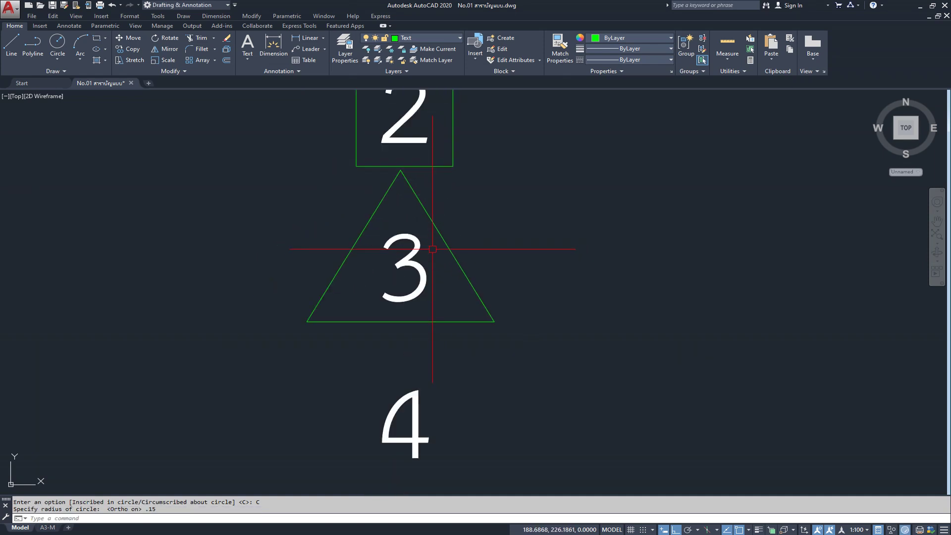
scroll(460, 256, "up", 2)
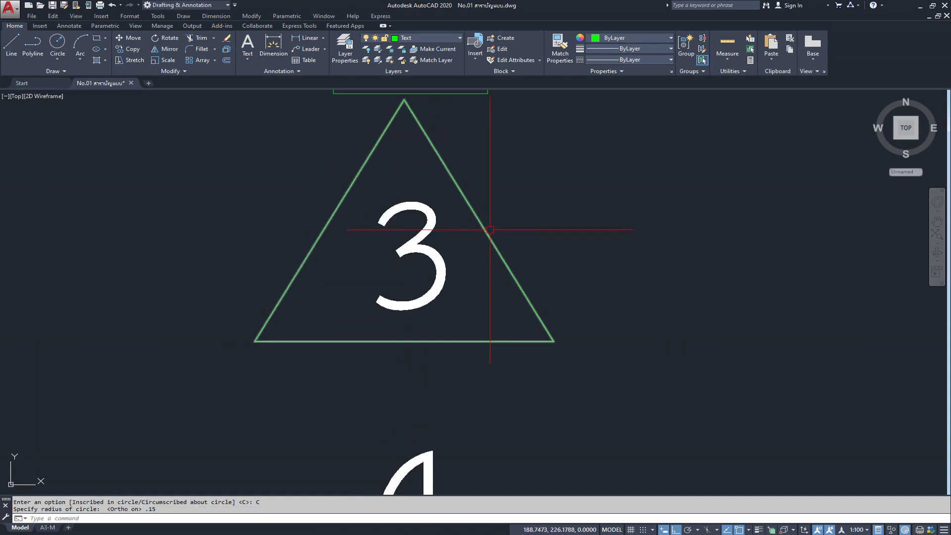
scroll(490, 230, "down", 2)
scroll(472, 229, "down", 4)
scroll(484, 234, "down", 1)
scroll(431, 227, "down", 6)
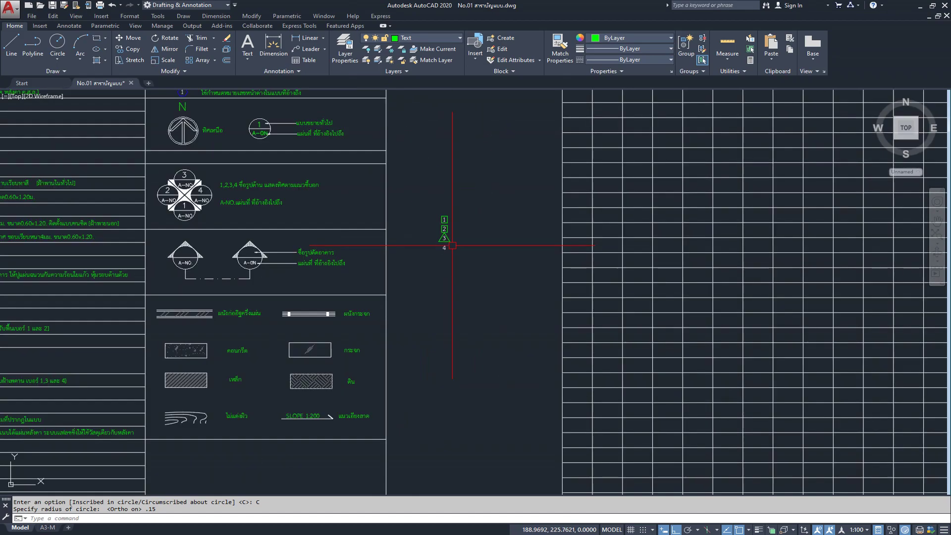
scroll(314, 229, "down", 2)
scroll(213, 188, "up", 2)
scroll(210, 185, "up", 4)
scroll(471, 213, "down", 3)
scroll(467, 208, "down", 2)
scroll(478, 213, "up", 5)
scroll(481, 198, "up", 2)
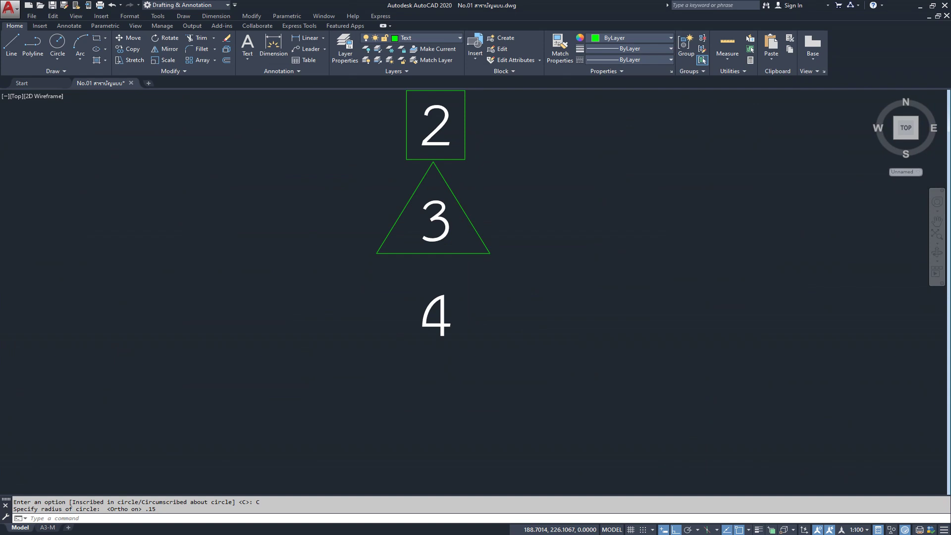
scroll(458, 228, "up", 2)
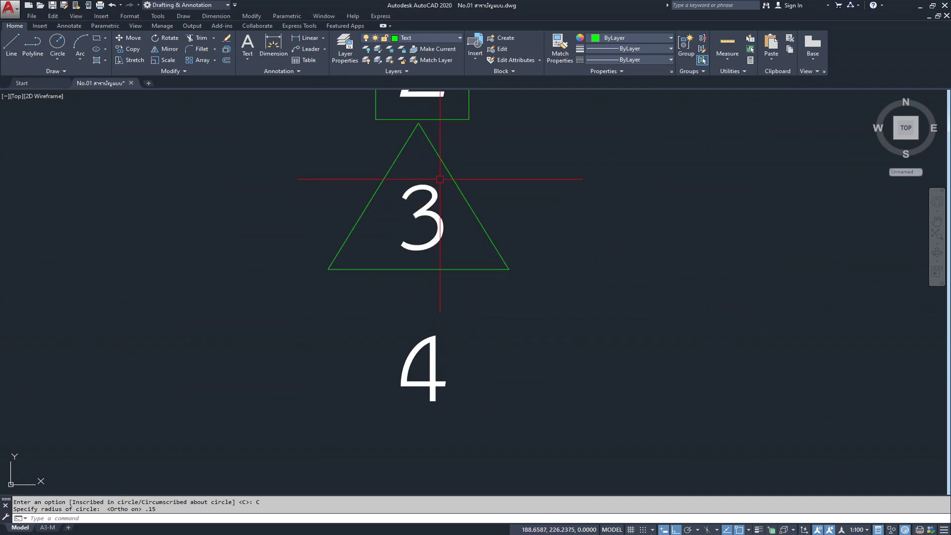
scroll(449, 198, "down", 3)
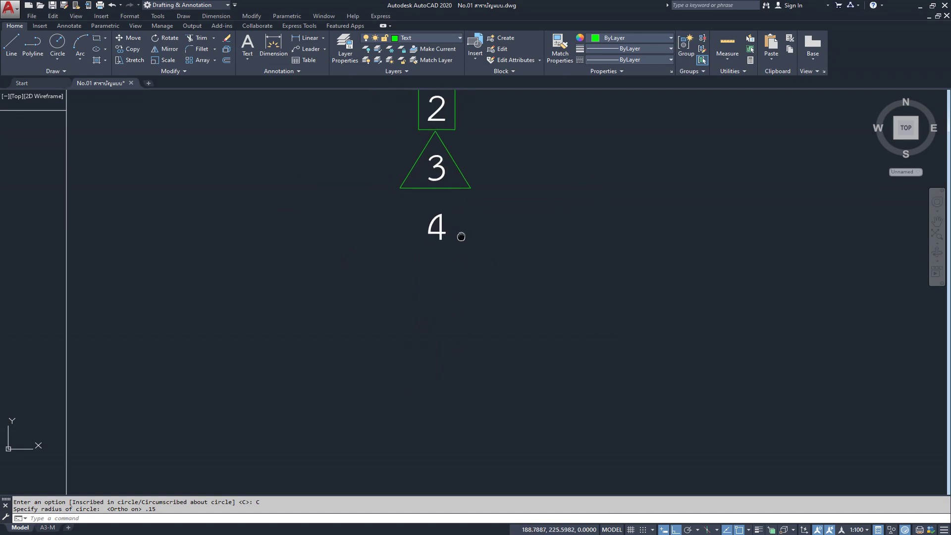
scroll(458, 230, "up", 3)
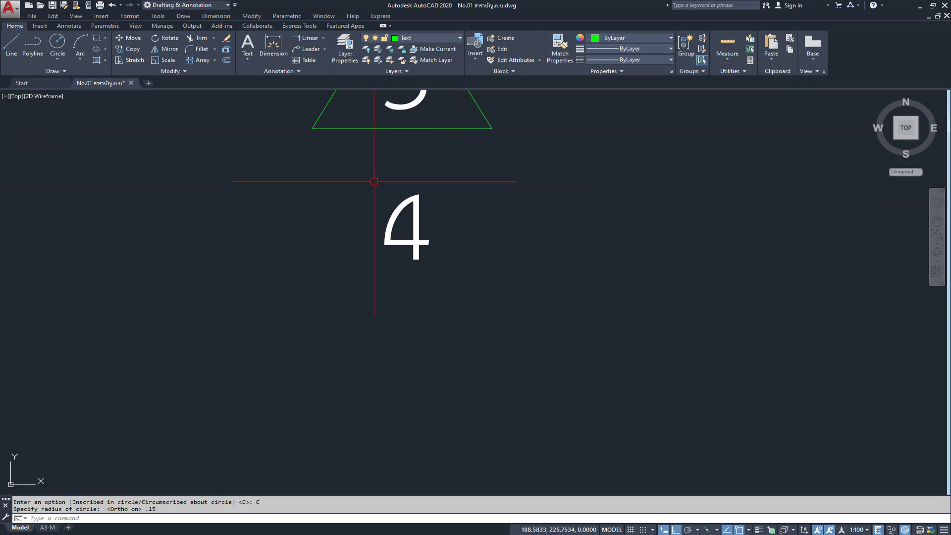
left_click(183, 16)
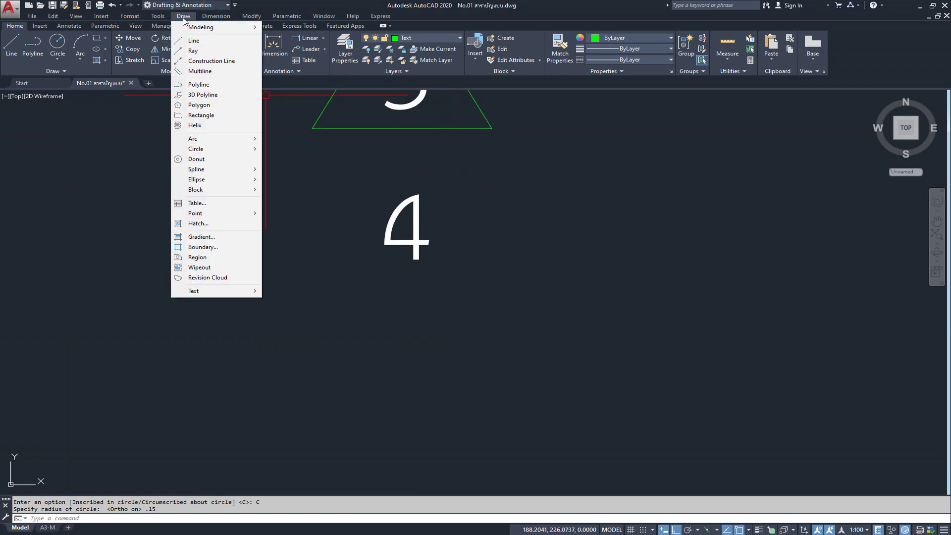
- Draw a centre-based ellipse on the 4 with half-axes 0.3 and 0.15
mouse_move(197, 179)
left_click(282, 184)
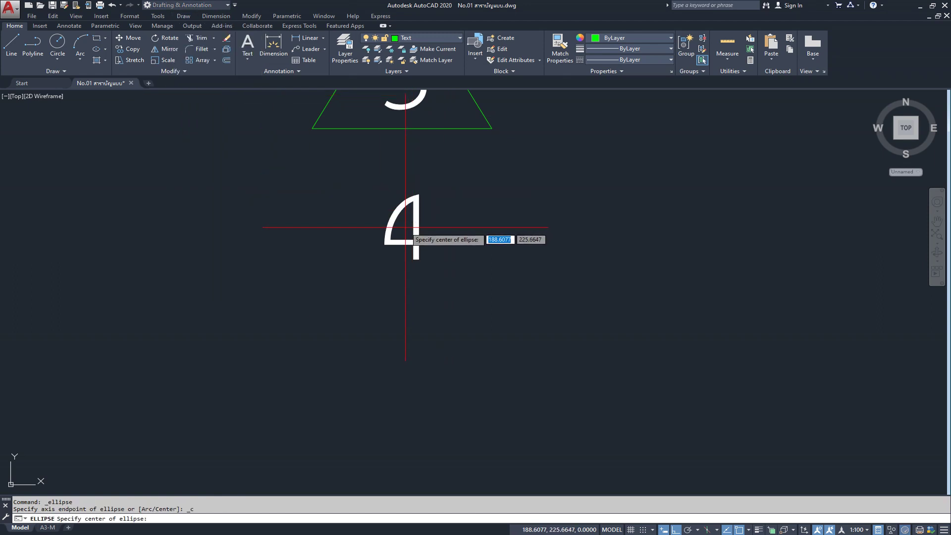
left_click(405, 227)
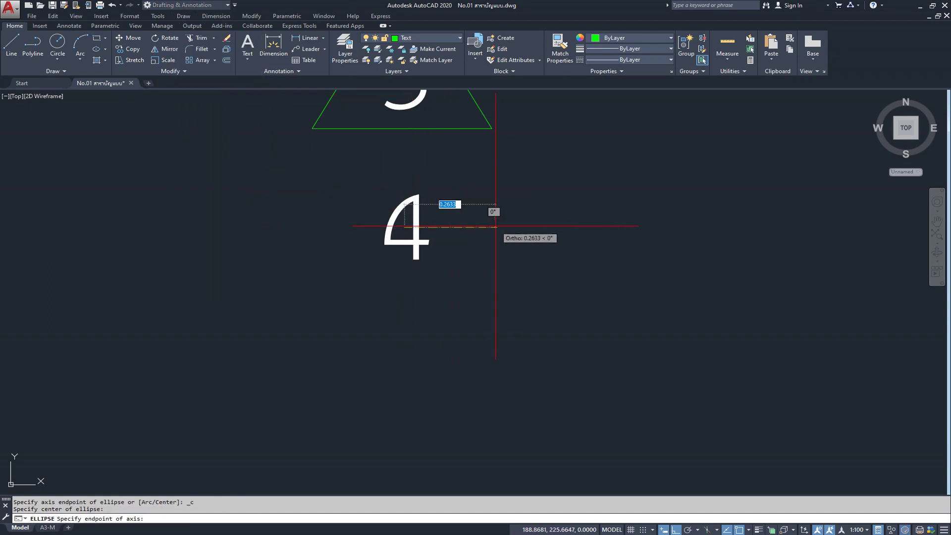
key("BackSpace")
type(".3")
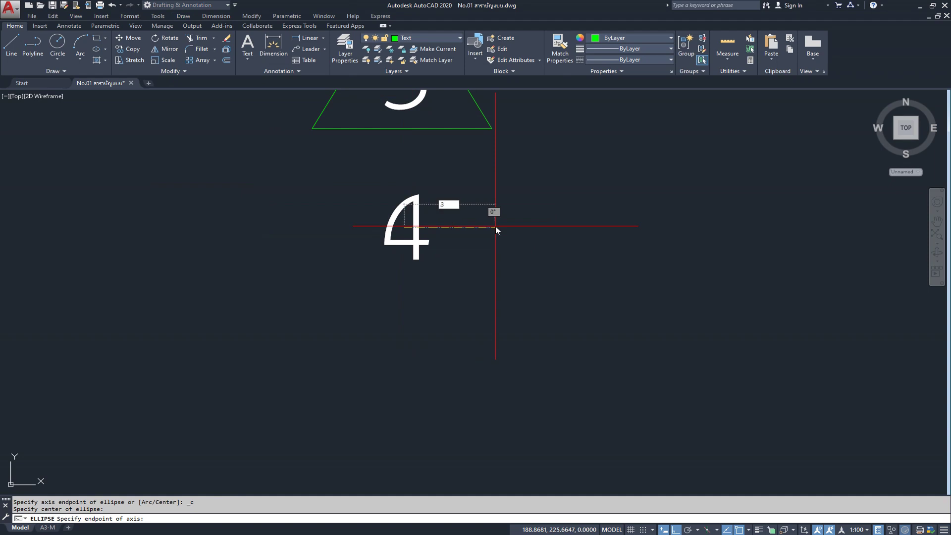
key("Return")
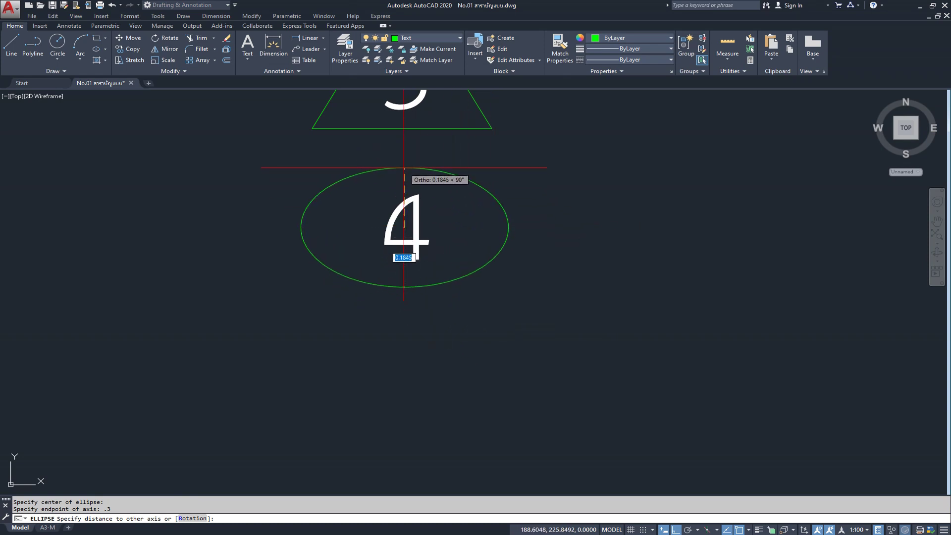
key("BackSpace")
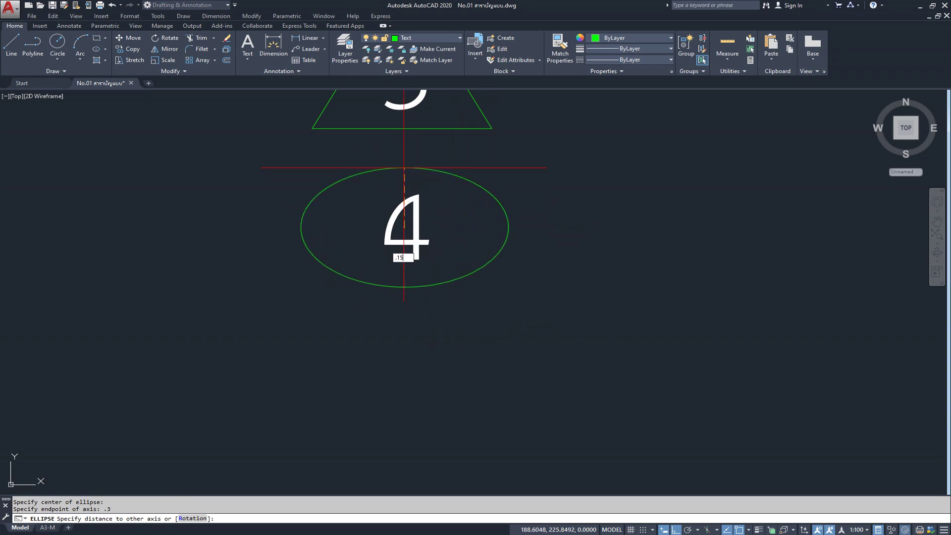
key("Return")
scroll(494, 263, "down", 5)
scroll(557, 238, "down", 2)
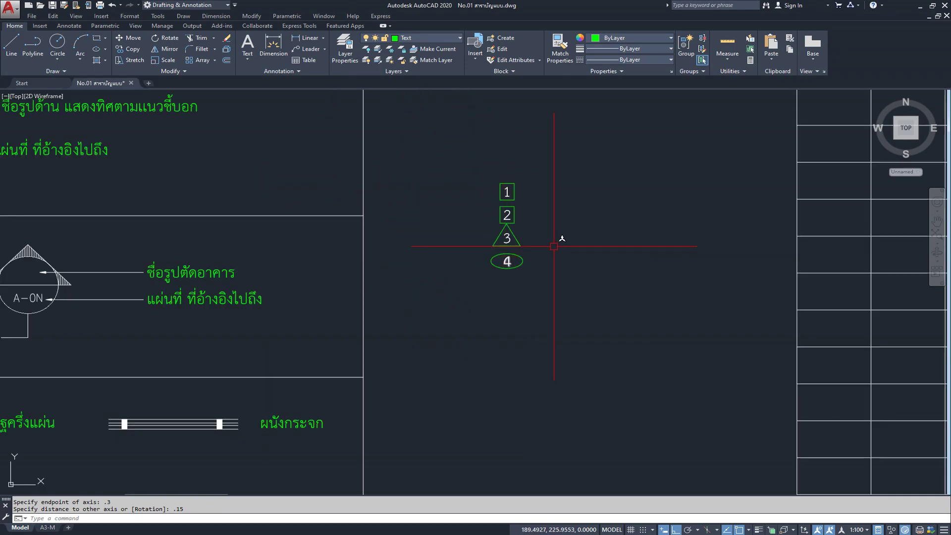
scroll(557, 238, "down", 5)
scroll(159, 209, "up", 1)
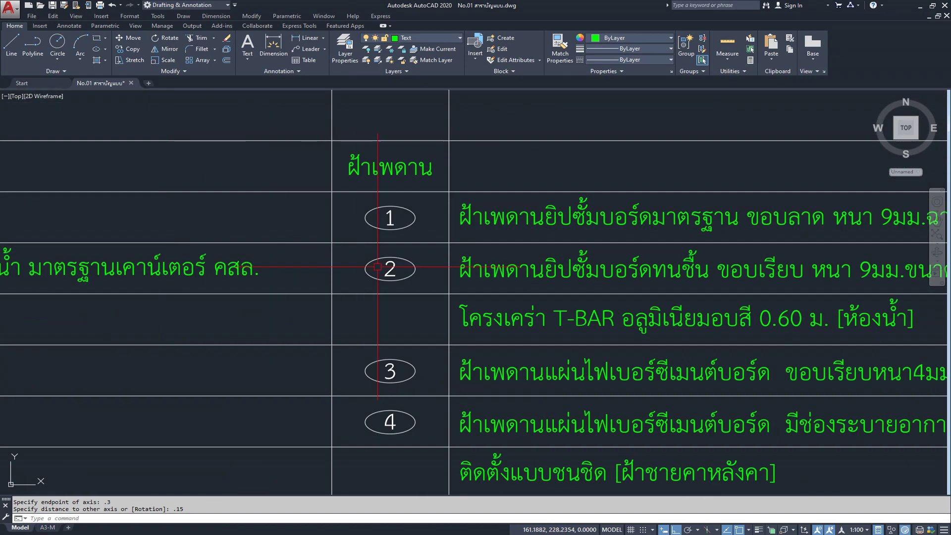
scroll(303, 277, "down", 2)
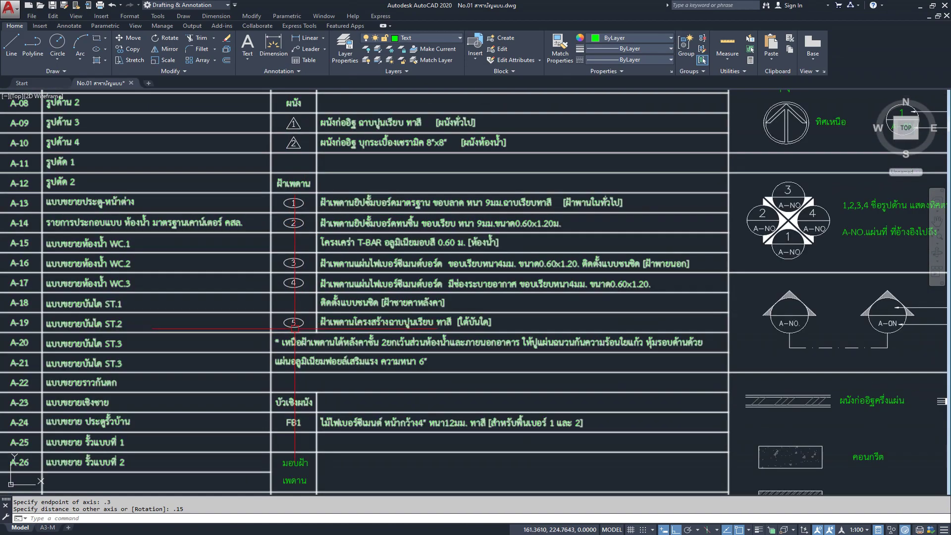
scroll(300, 331, "up", 4)
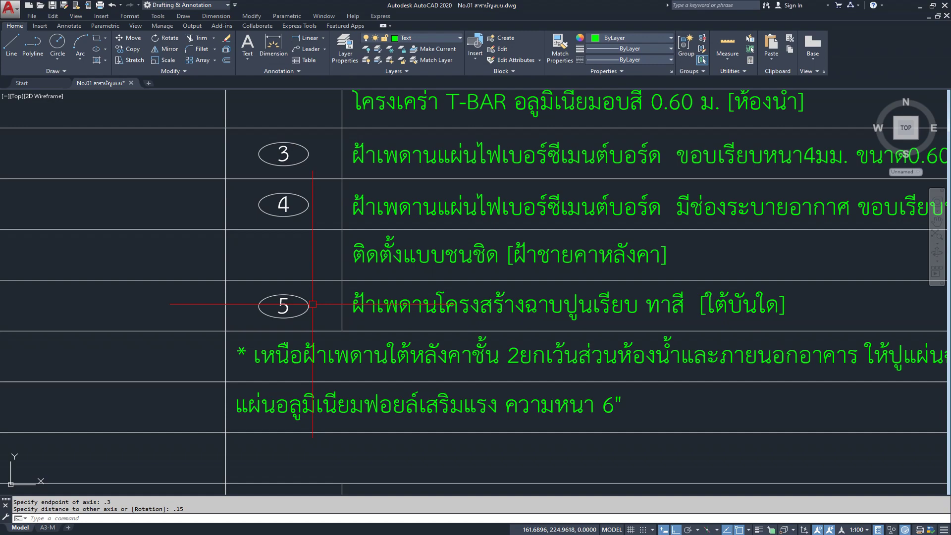
scroll(313, 305, "down", 3)
mouse_move(312, 232)
middle_mouse_down()
mouse_move(309, 407)
mouse_move(321, 503)
middle_mouse_up()
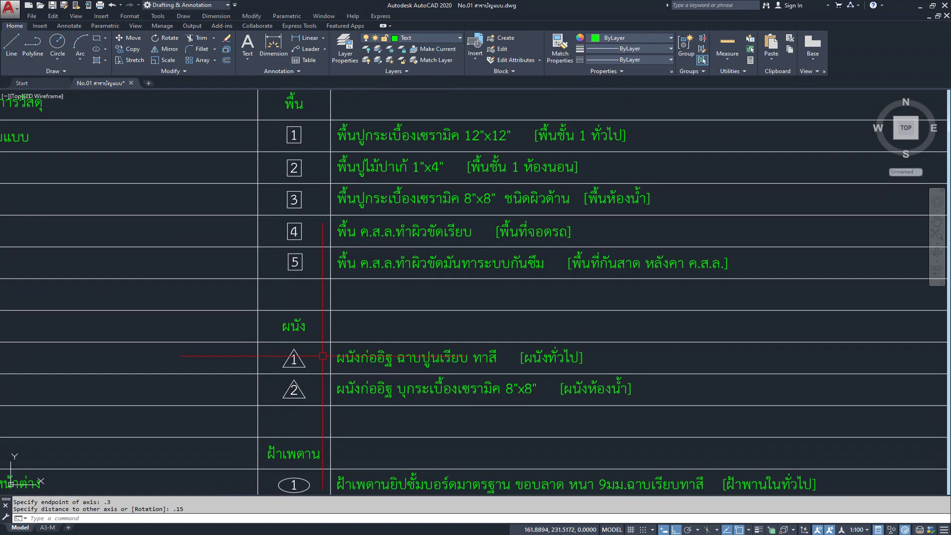
scroll(329, 221, "down", 3)
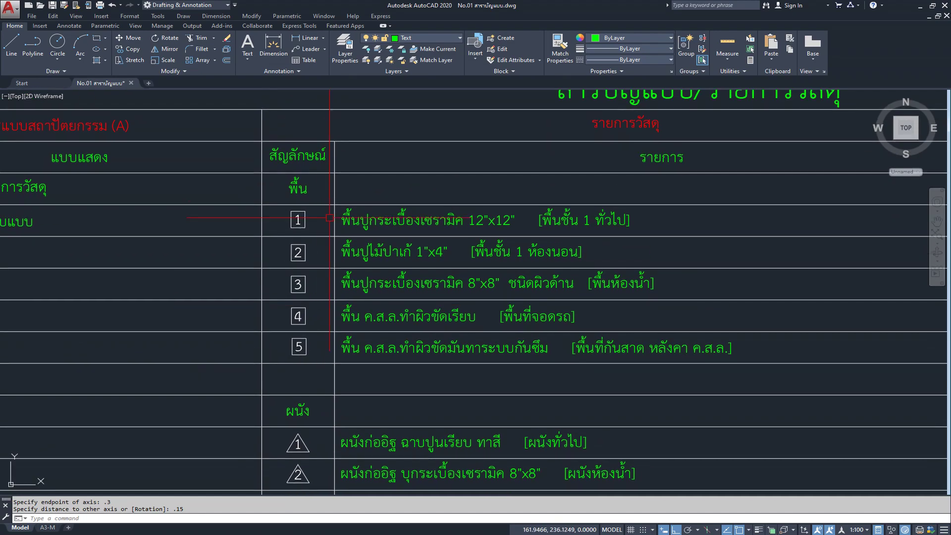
middle_click_drag(329, 277, 329, 218)
scroll(265, 213, "down", 5)
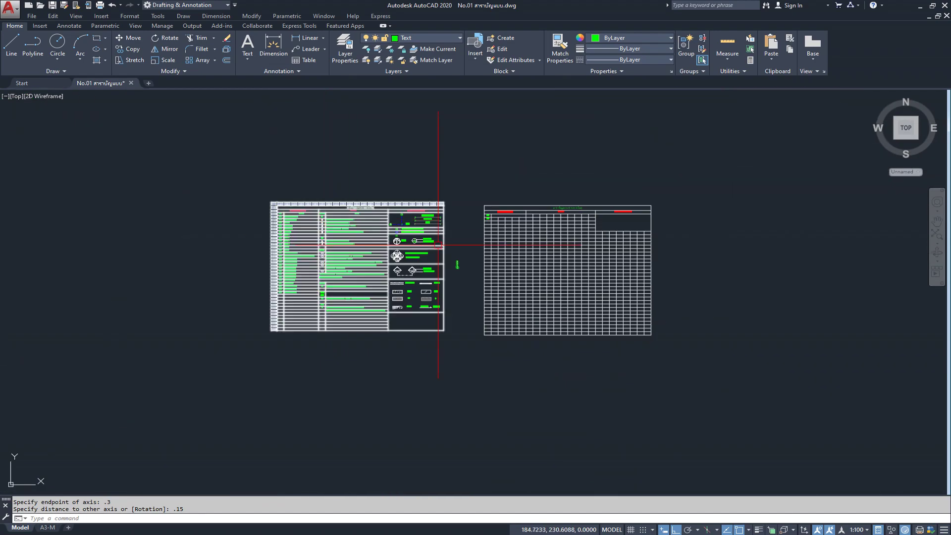
scroll(468, 266, "up", 3)
middle_click_drag(304, 267, 346, 260)
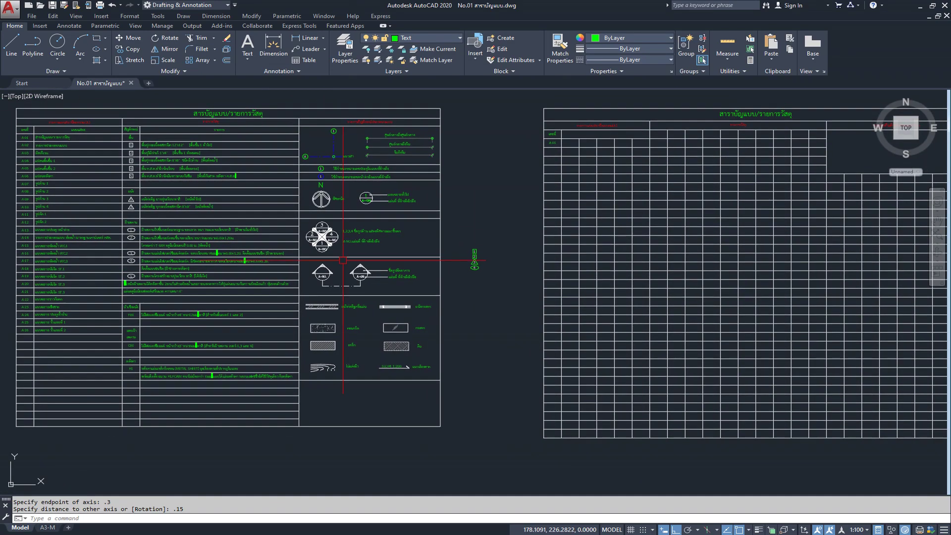
scroll(337, 268, "down", 2)
scroll(338, 257, "up", 4)
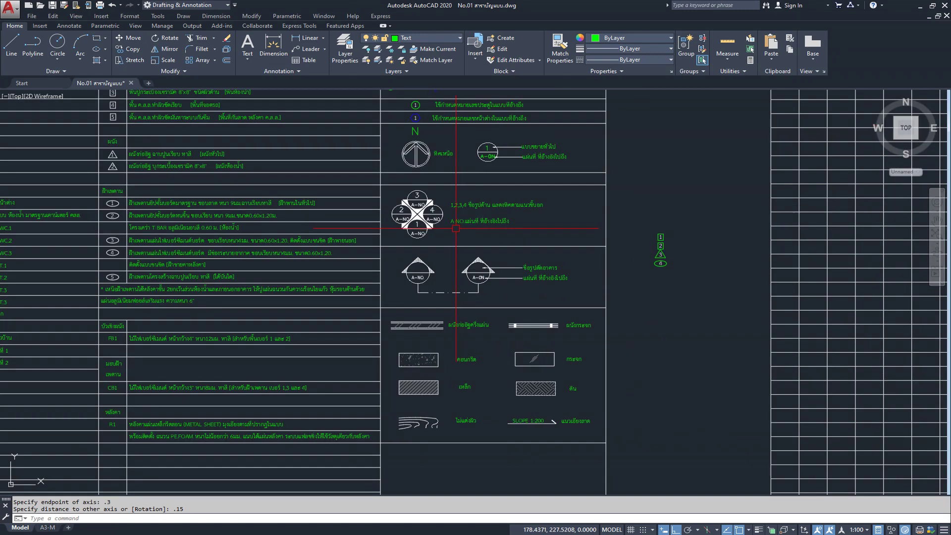
scroll(337, 243, "down", 3)
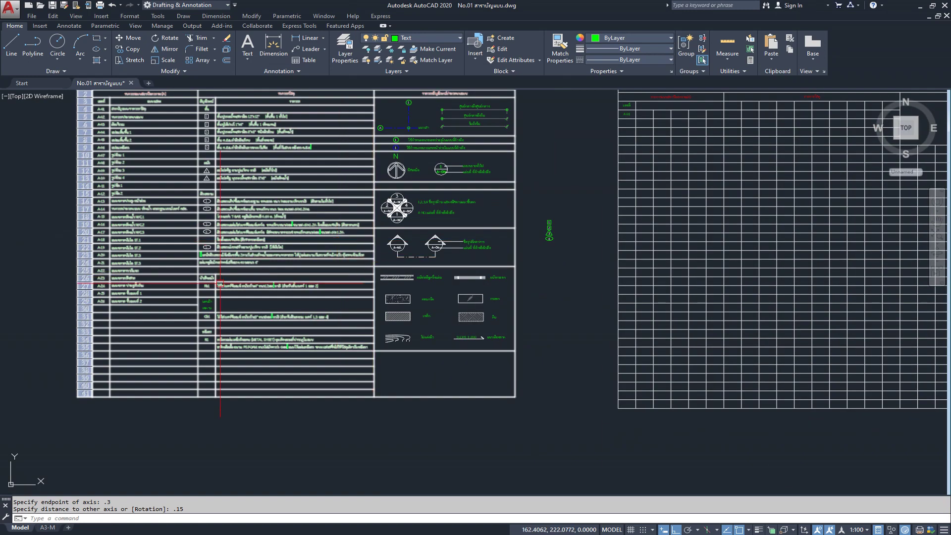
scroll(349, 322, "down", 2)
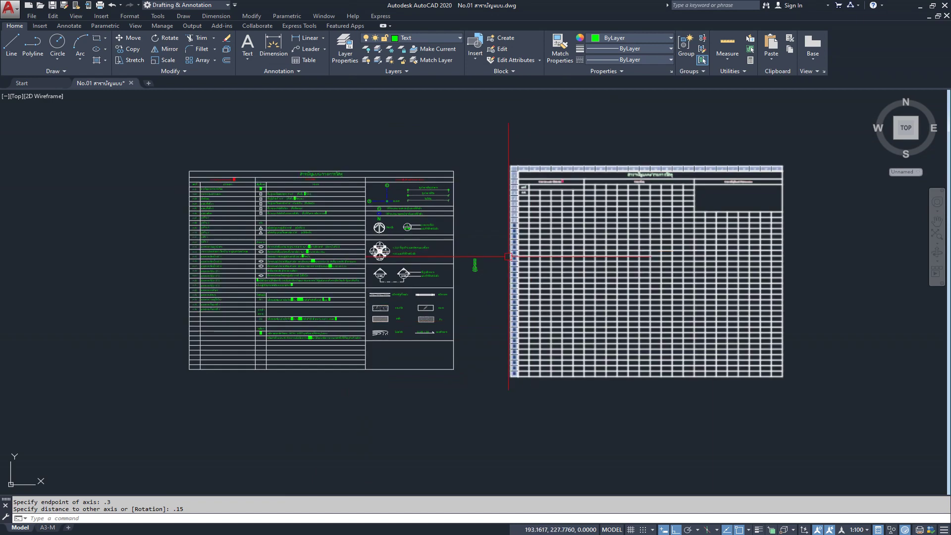
scroll(254, 230, "up", 1)
scroll(293, 231, "up", 1)
mouse_move(292, 231)
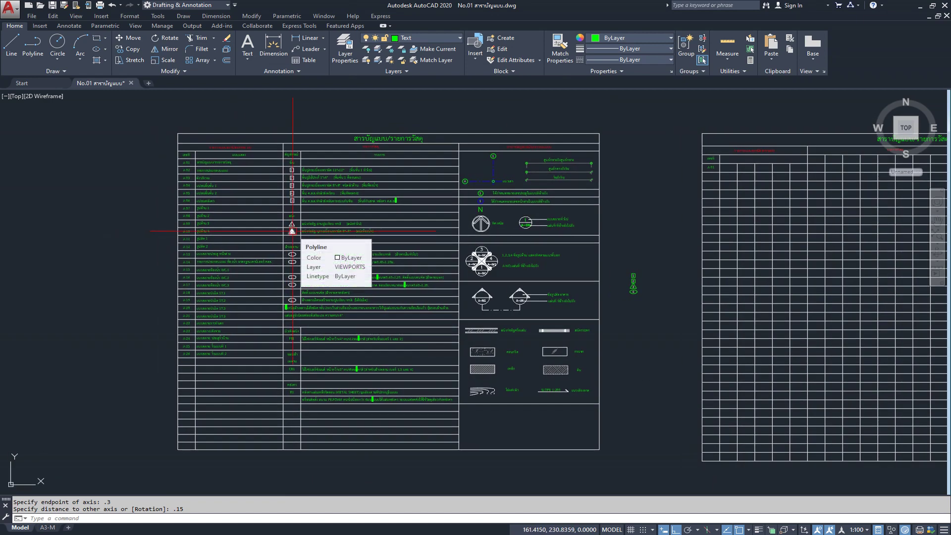